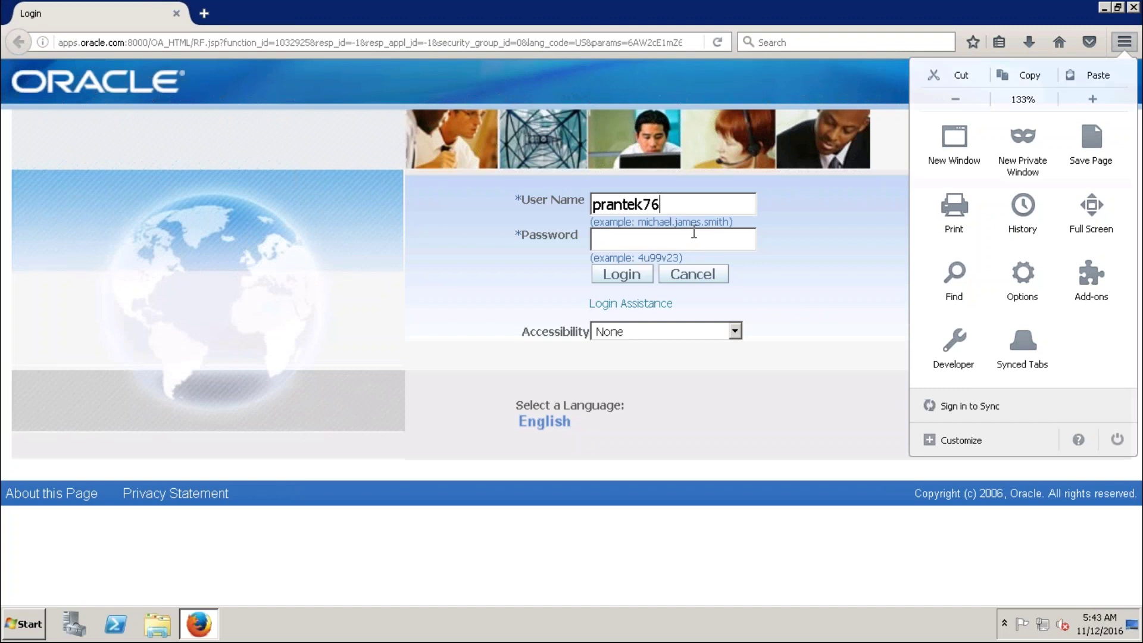
Log in to Oracle E-Business Suite with the account password.
click(700, 234)
text(*******)
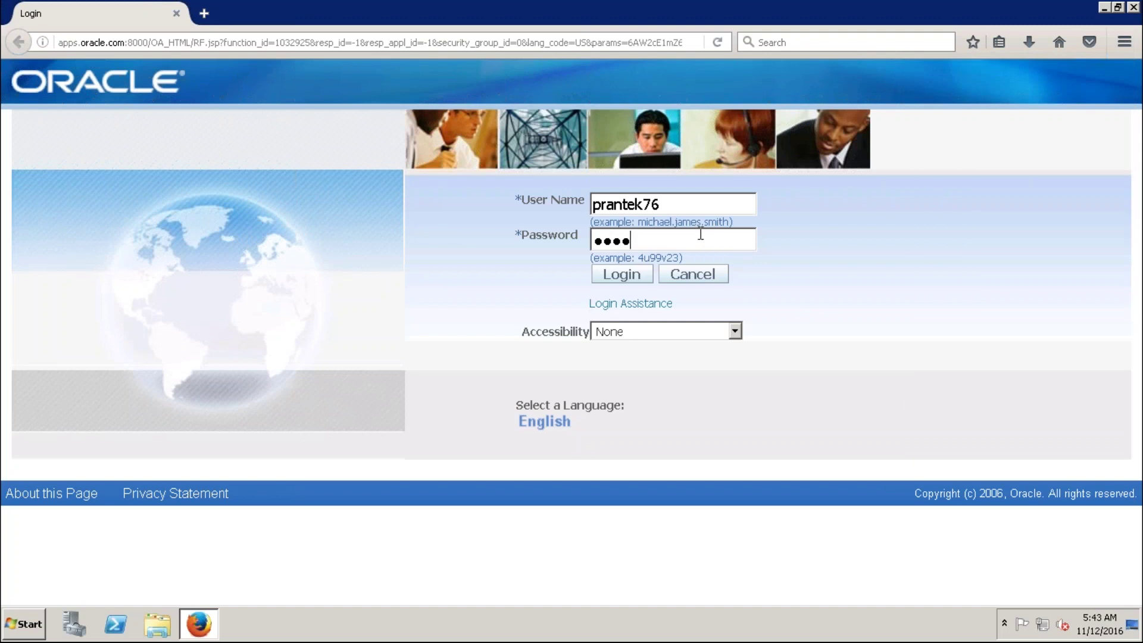
click(619, 276)
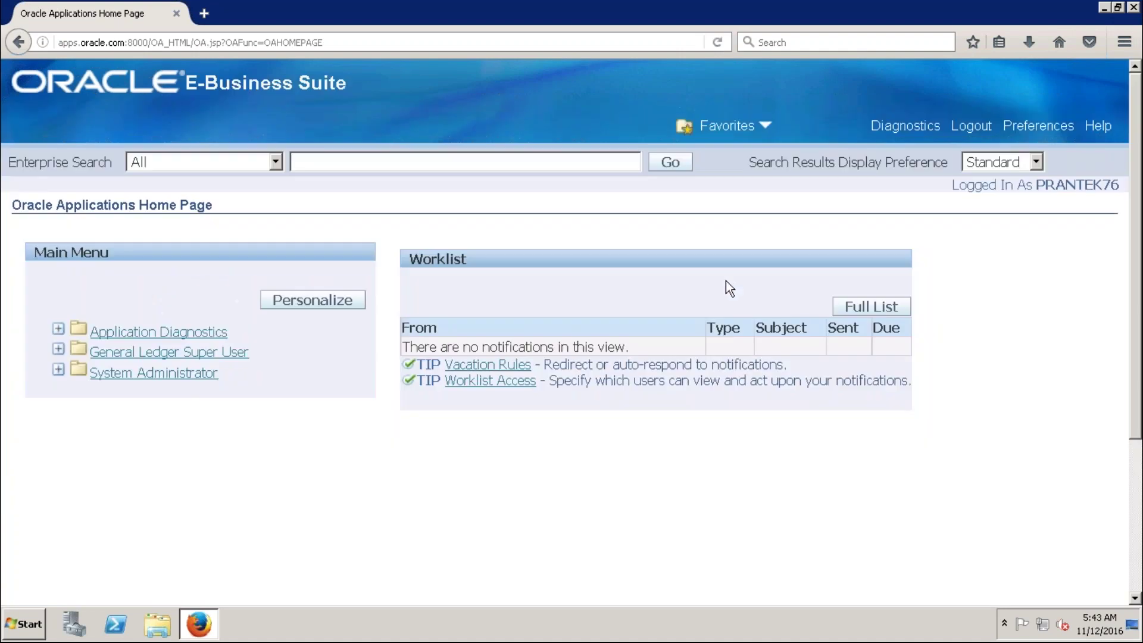
Navigate System Administrator > Security > User > Define to launch the Users form.
click(122, 374)
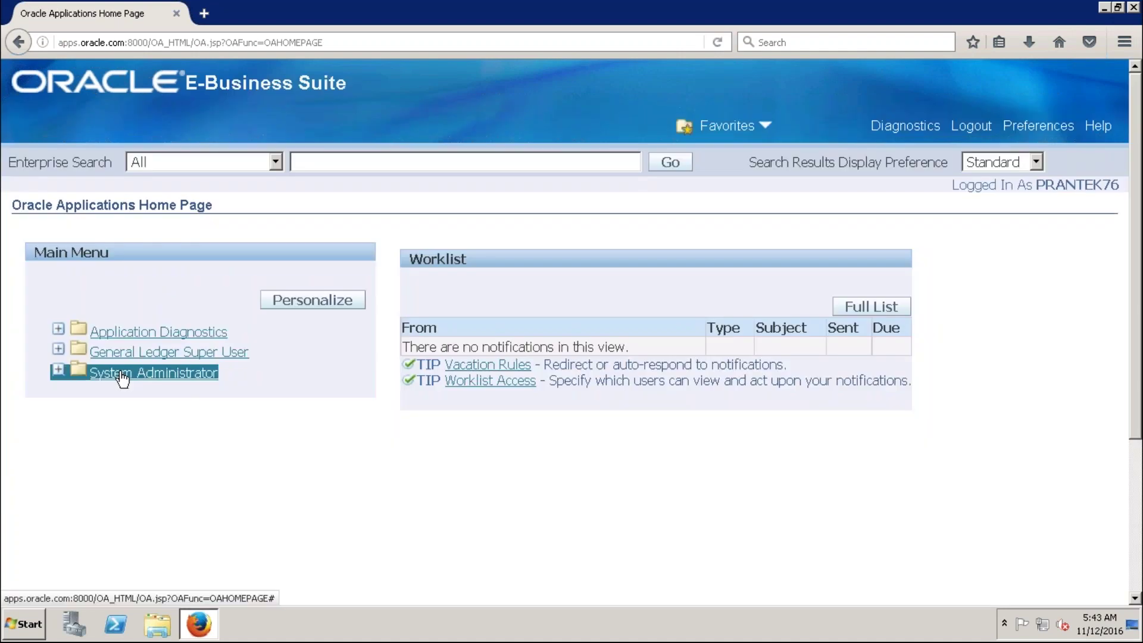
click(179, 375)
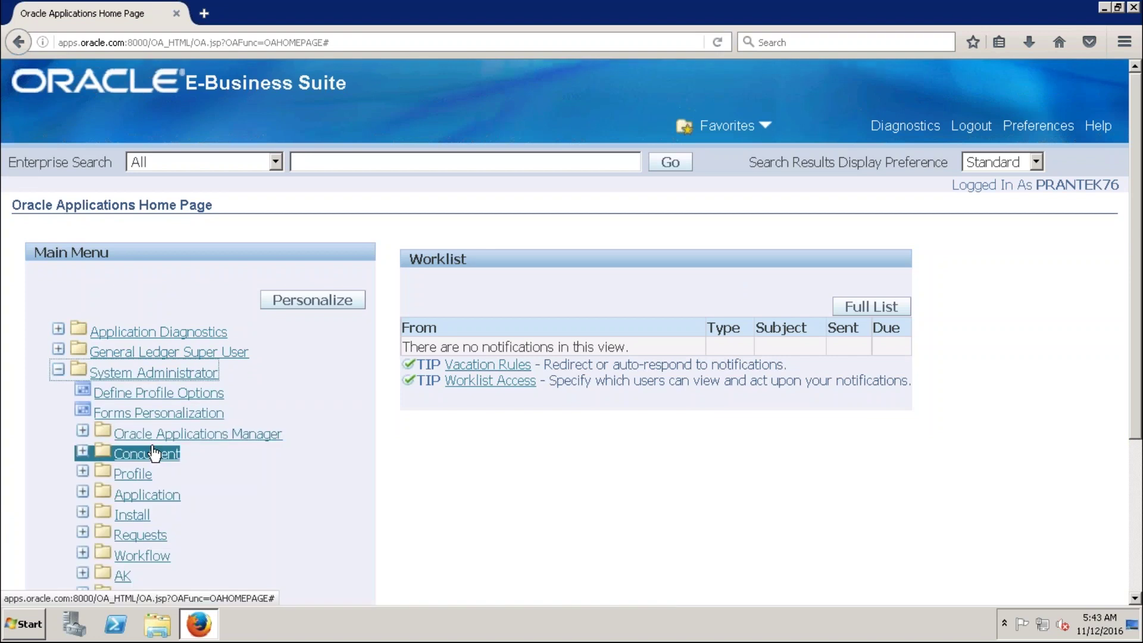
scroll(173, 448, down, 4)
scroll(178, 461, down, 2)
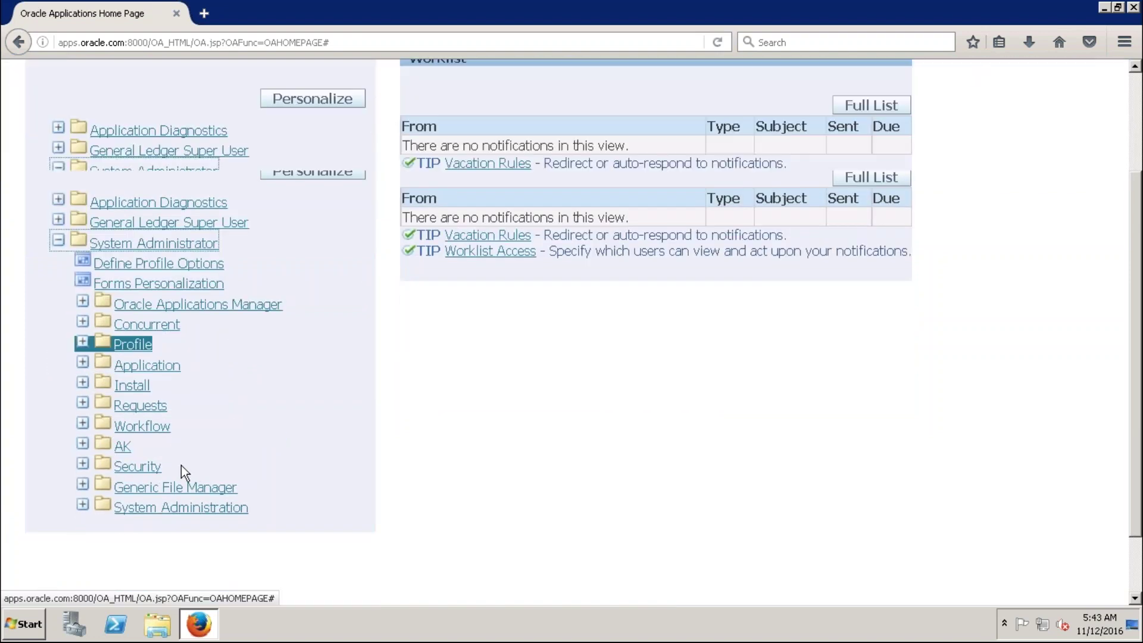
scroll(269, 421, up, 8)
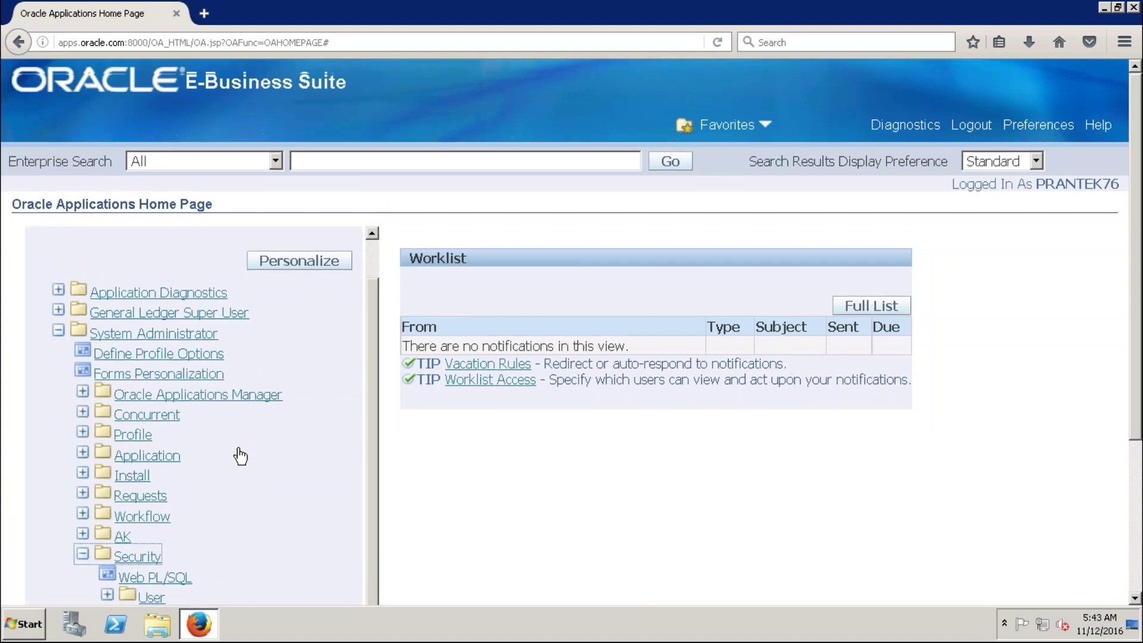
scroll(157, 576, down, 5)
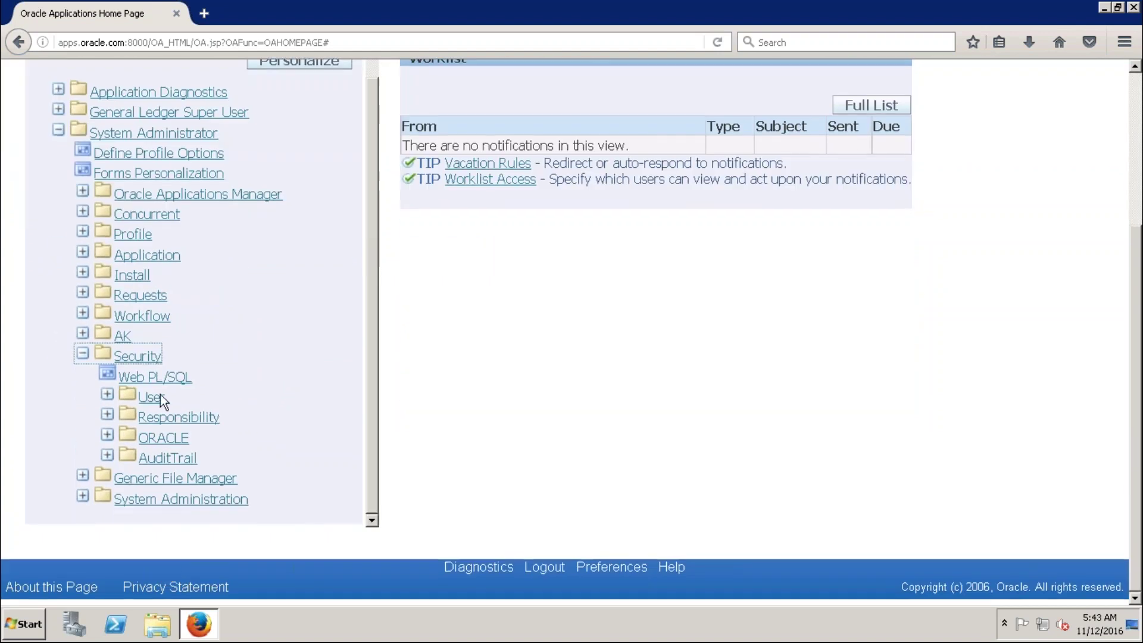
click(154, 397)
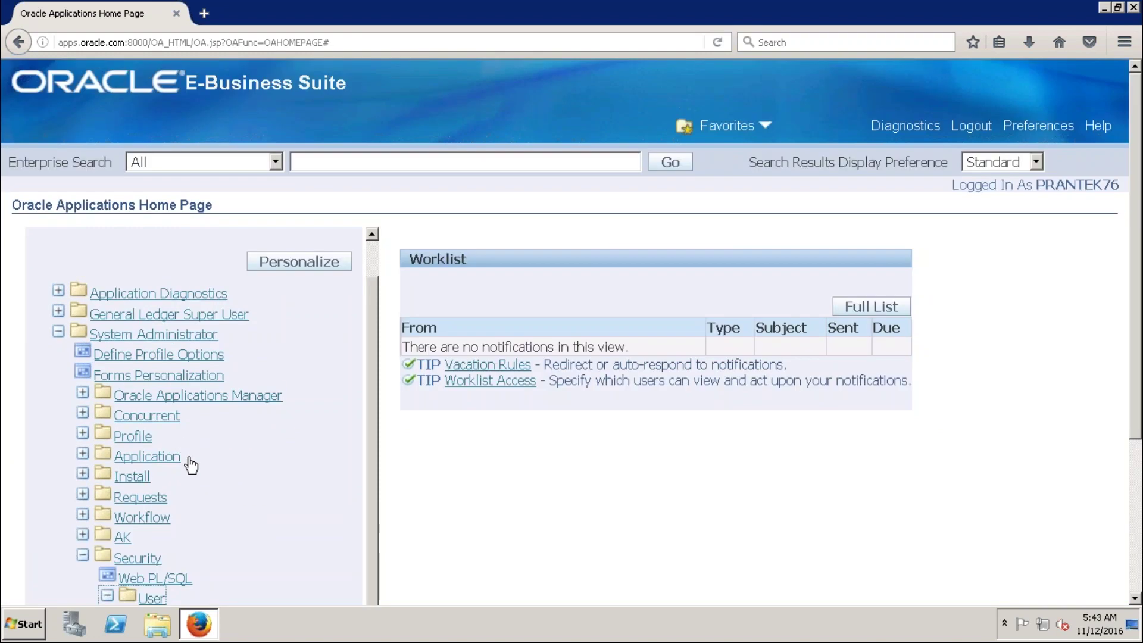
scroll(191, 482, down, 2)
scroll(172, 553, down, 1)
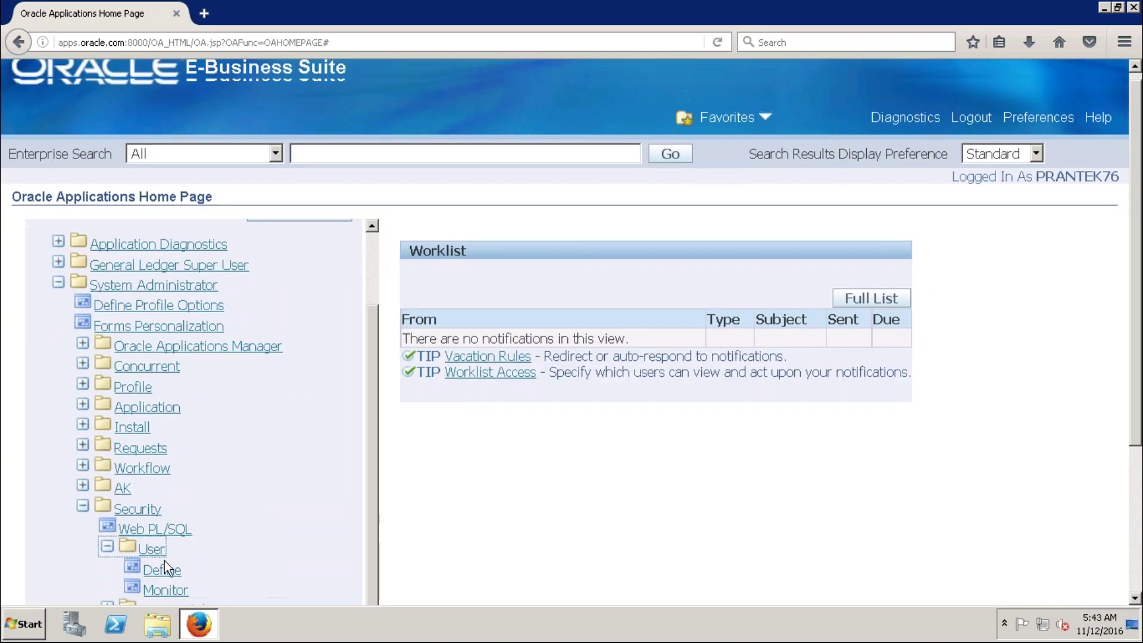
scroll(164, 561, down, 3)
click(164, 463)
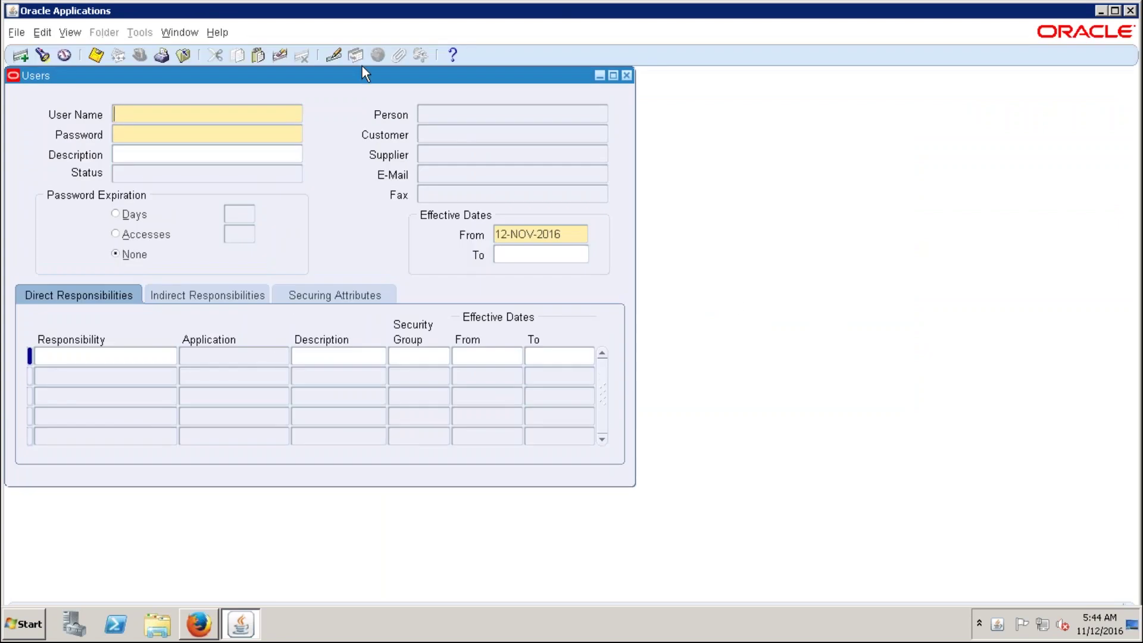
Shift the blank Users form aside to uncover the Navigator and bring up the Start menu.
drag(363, 74, 451, 85)
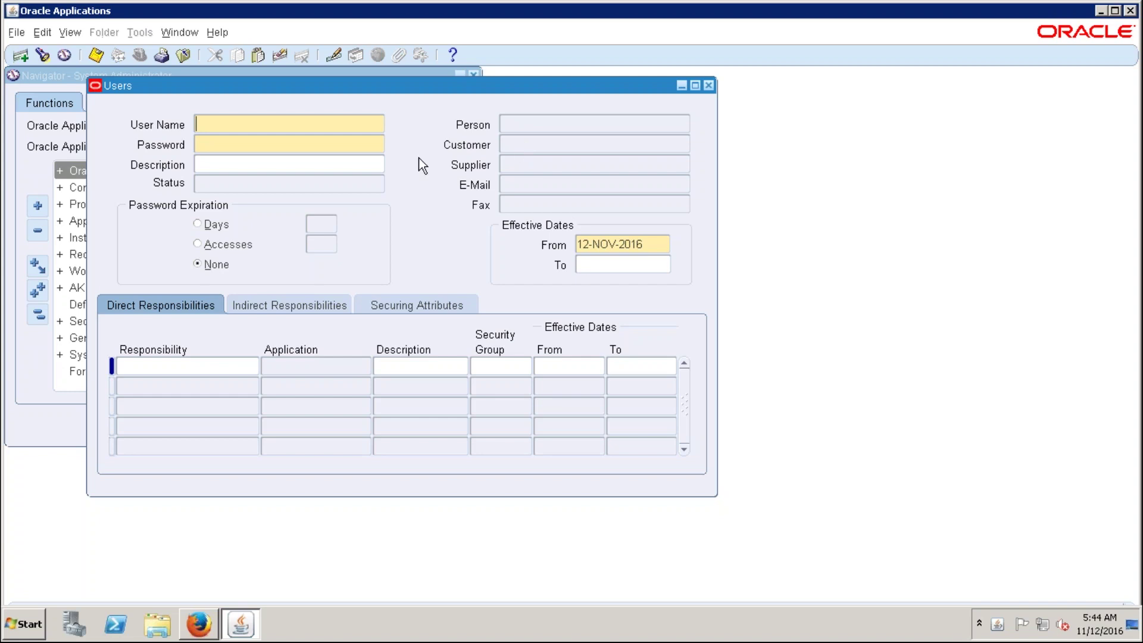
key(super)
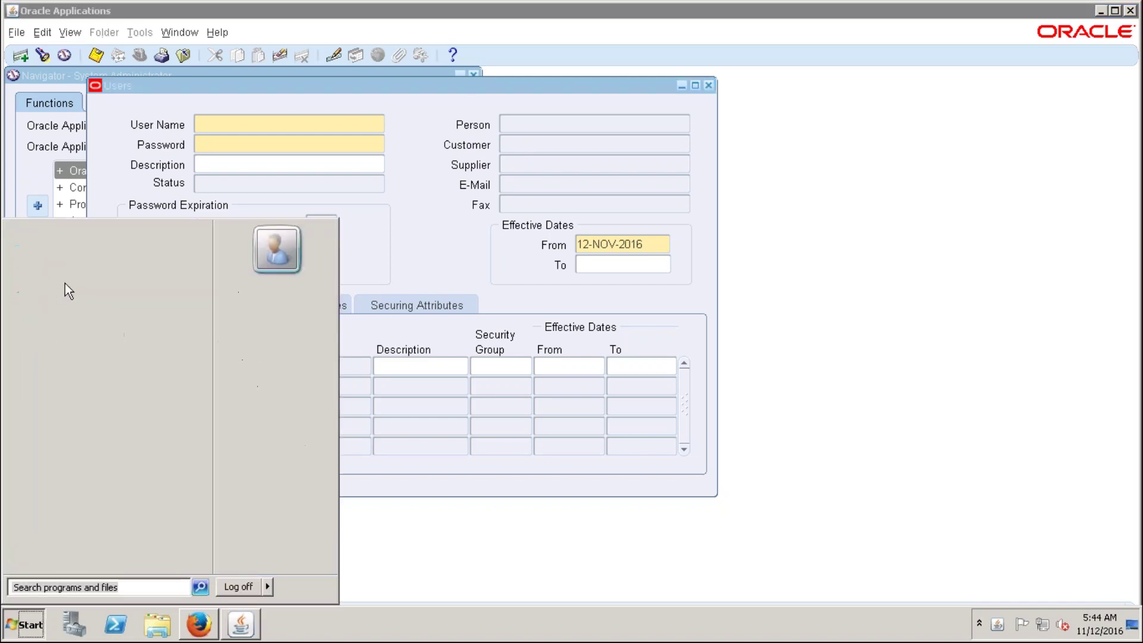
Launch Notepad beside the Users form, narrowed, and type 'F11 Query mode'.
click(84, 238)
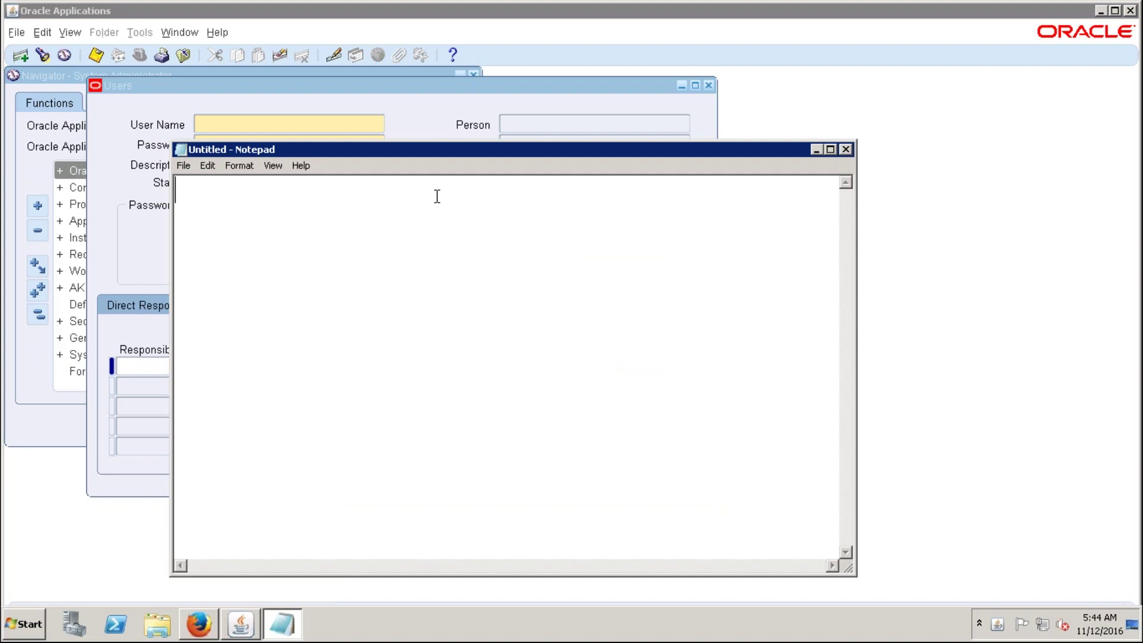
drag(448, 156, 700, 163)
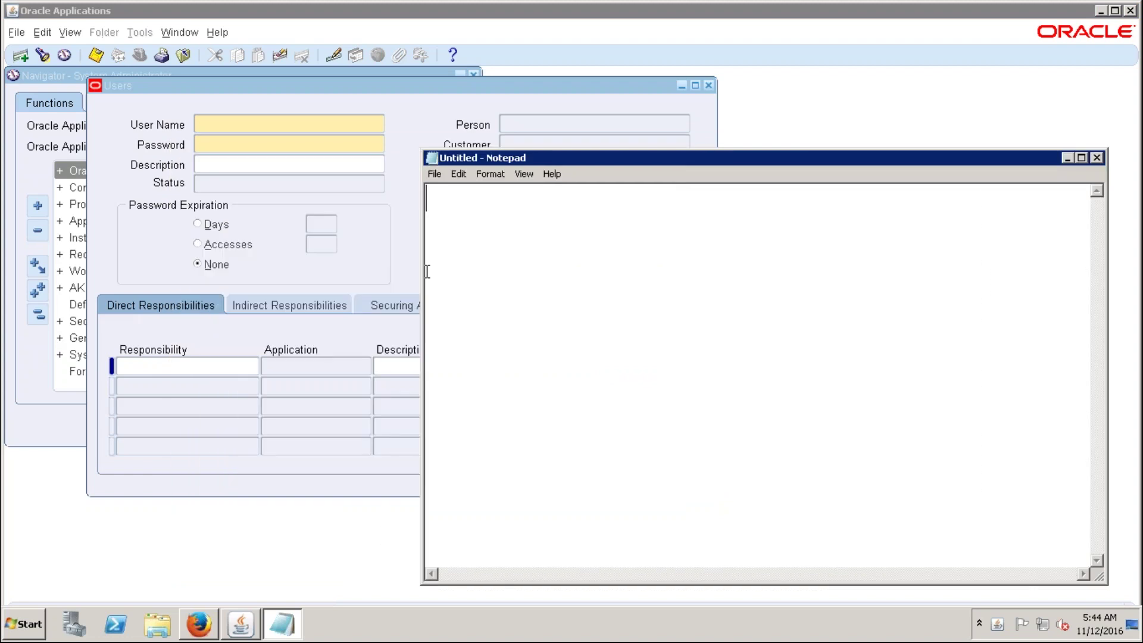
drag(423, 271, 527, 272)
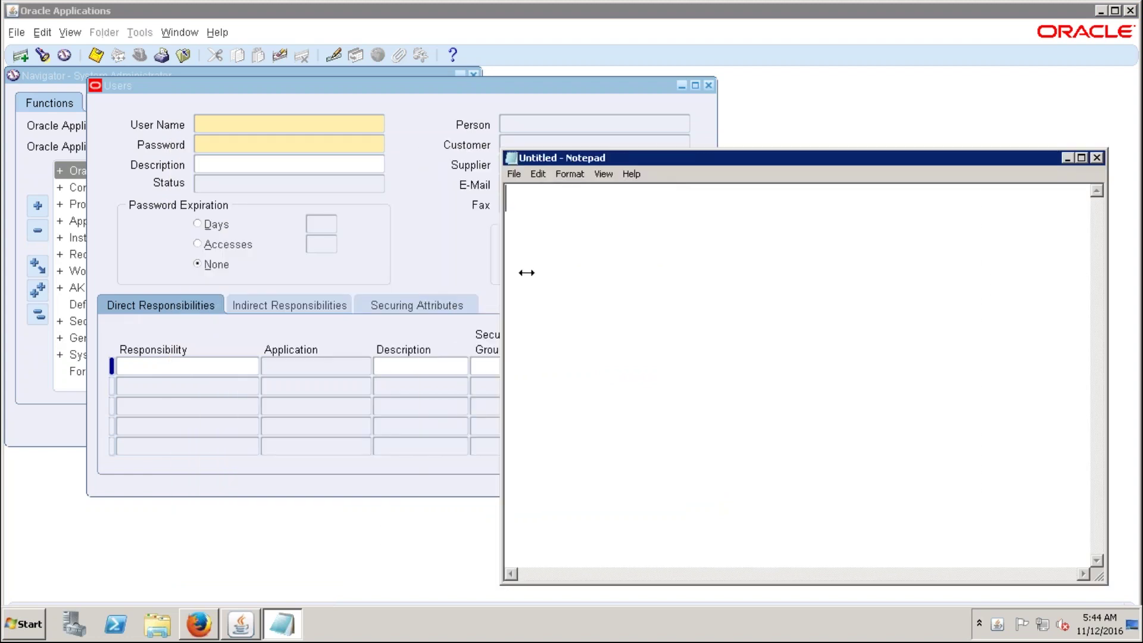
text(F11 Quer)
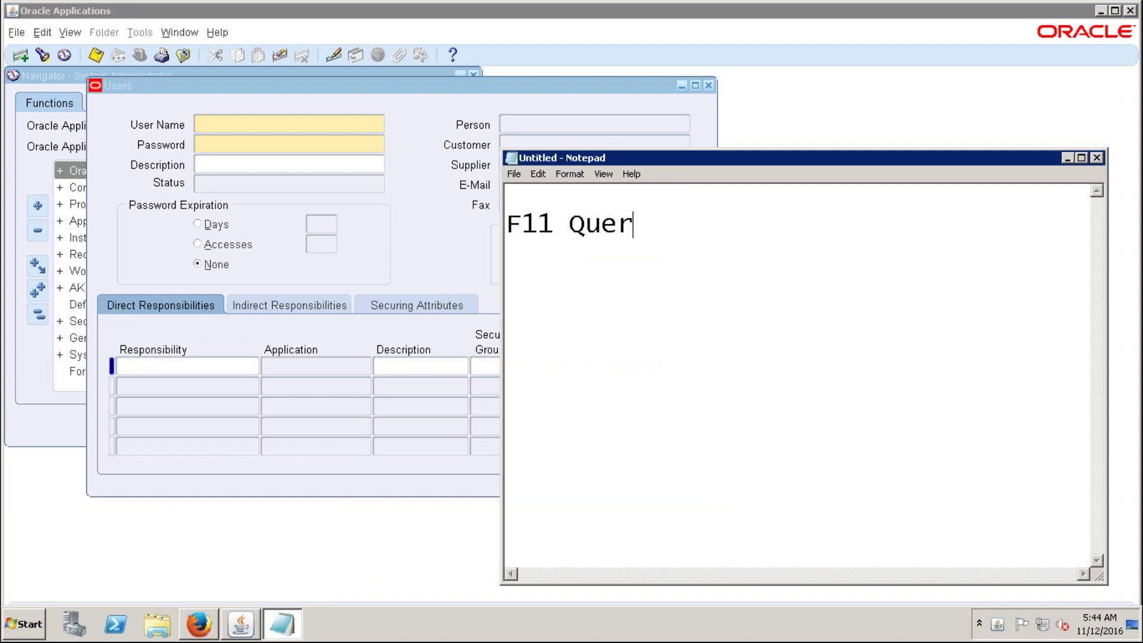
text(y mode)
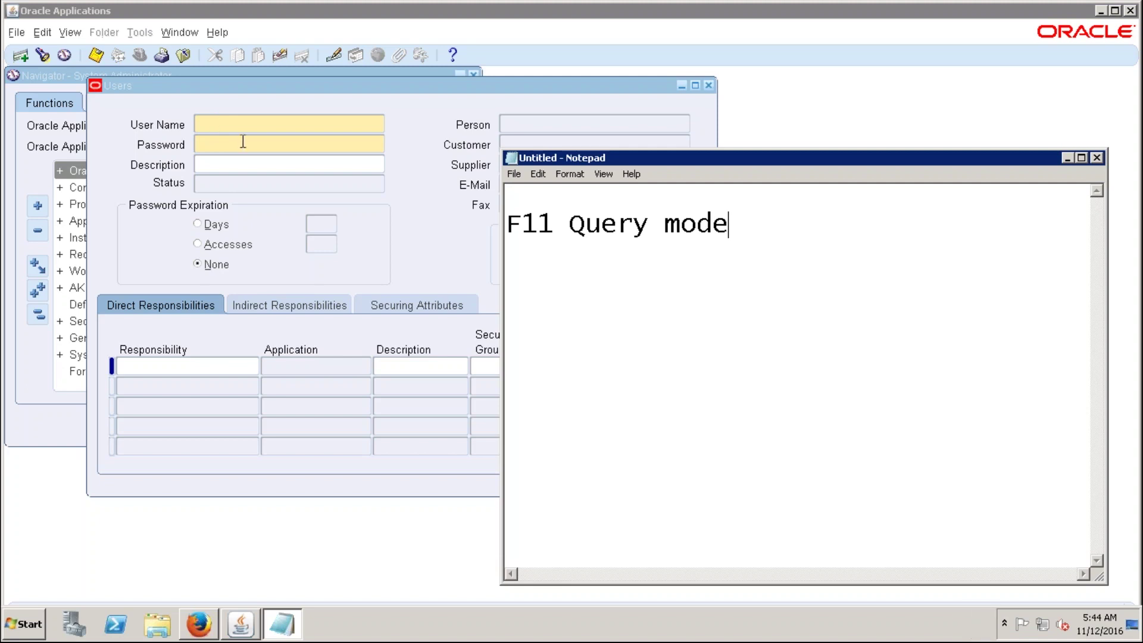
Highlight '11 Query mode' in the Notepad note, then return to the Users form.
click(154, 108)
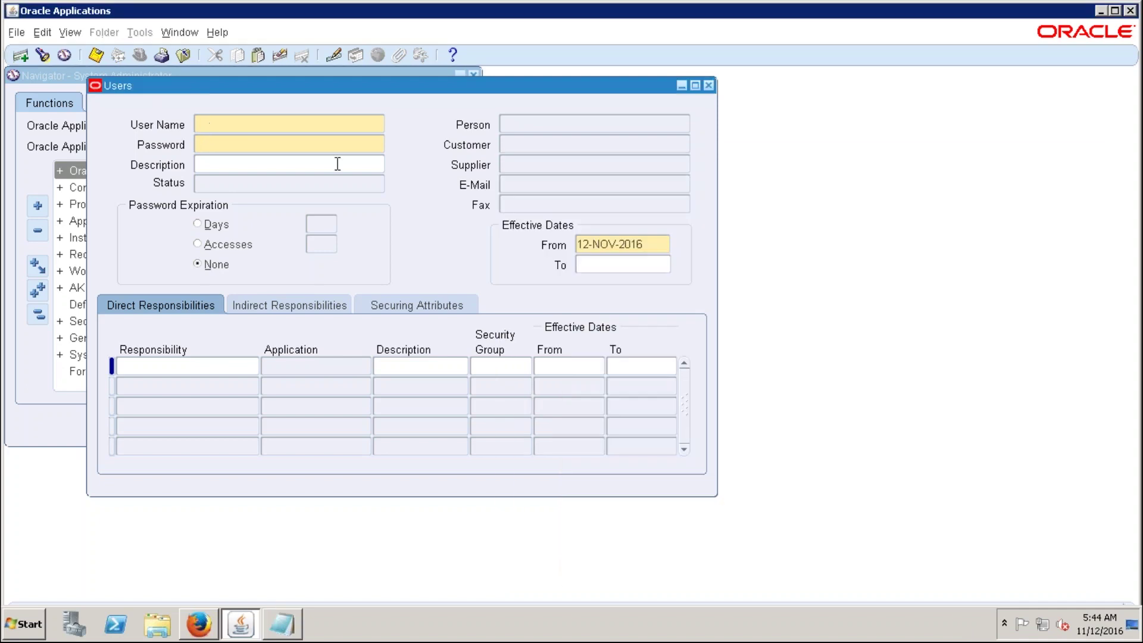
key(alt+Tab)
drag(749, 234, 524, 226)
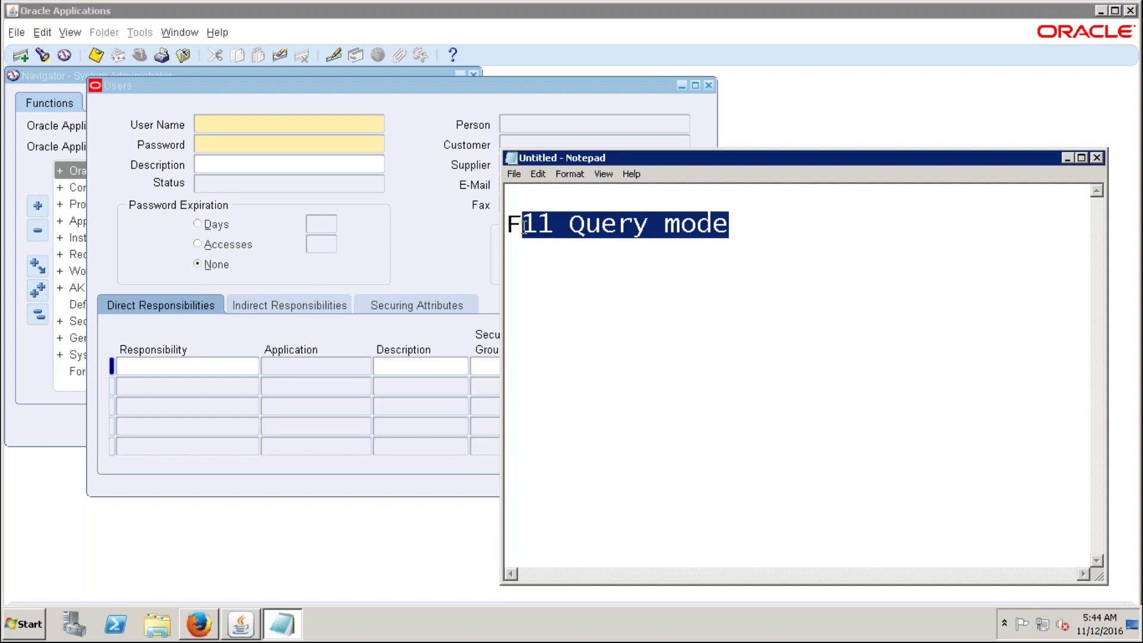
key(alt+Tab)
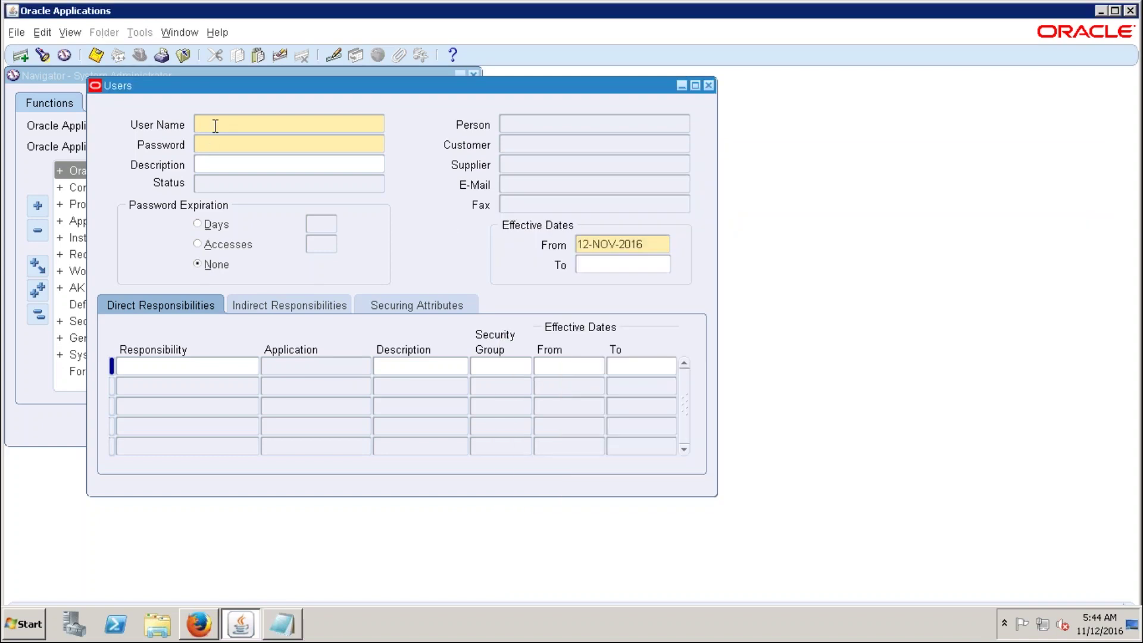
Put the Users form in query mode with F11 and enter the user name to search.
key(F11)
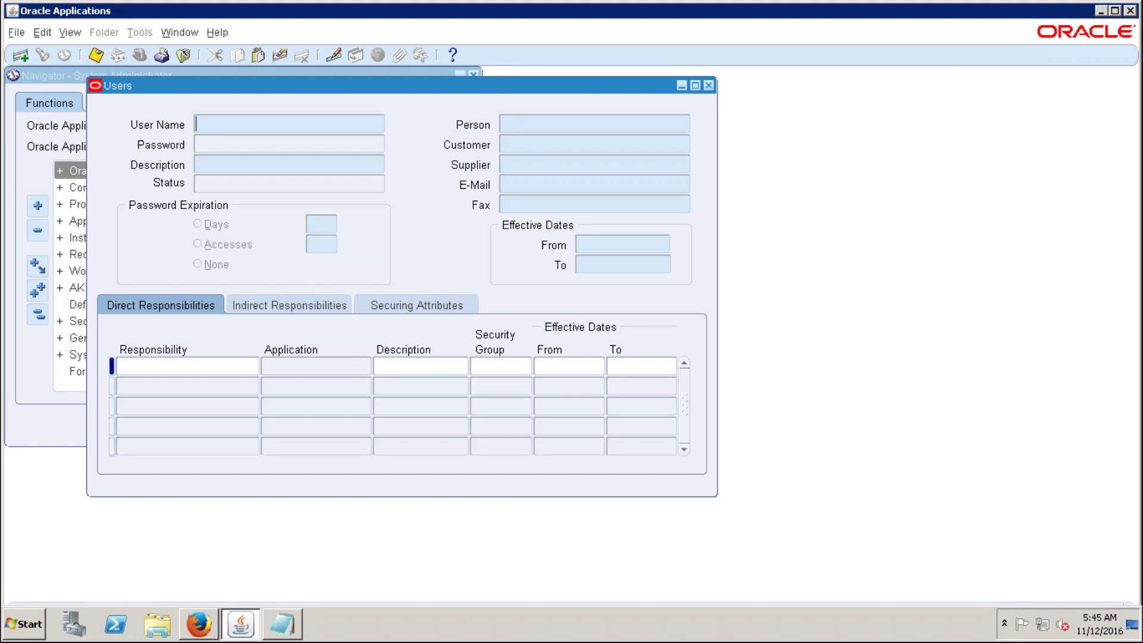
text(PRANTEK76)
mouse_move(290, 609)
click(282, 623)
Add a second Notepad line reading 'CLT+f11 Execute Query'.
click(813, 203)
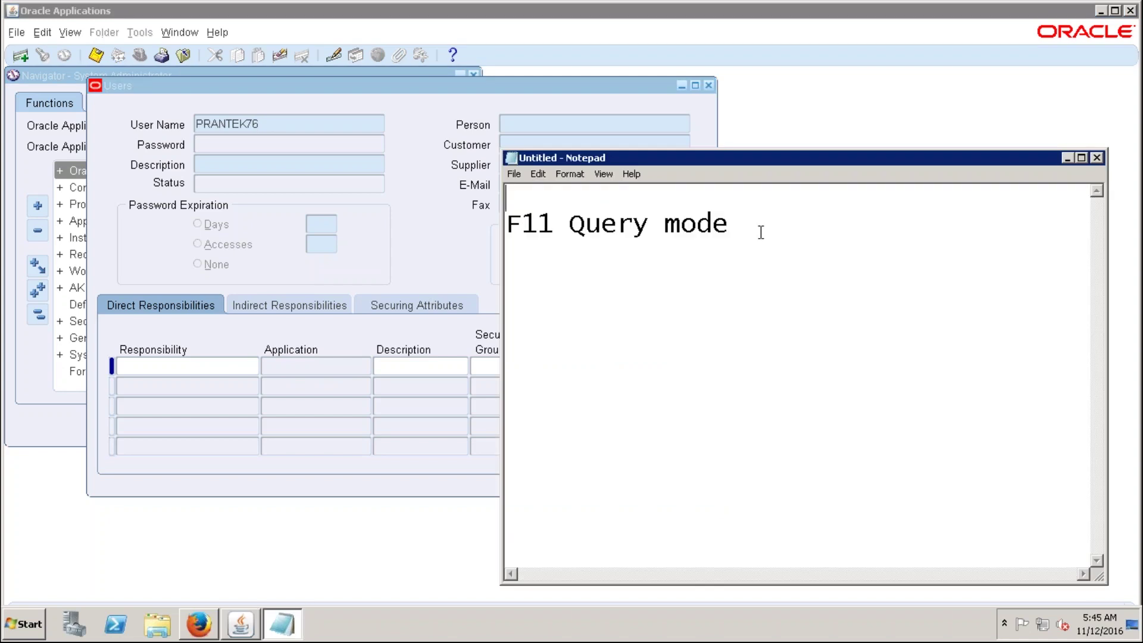
click(761, 232)
key(Return)
key(Return)
text(CLT+f)
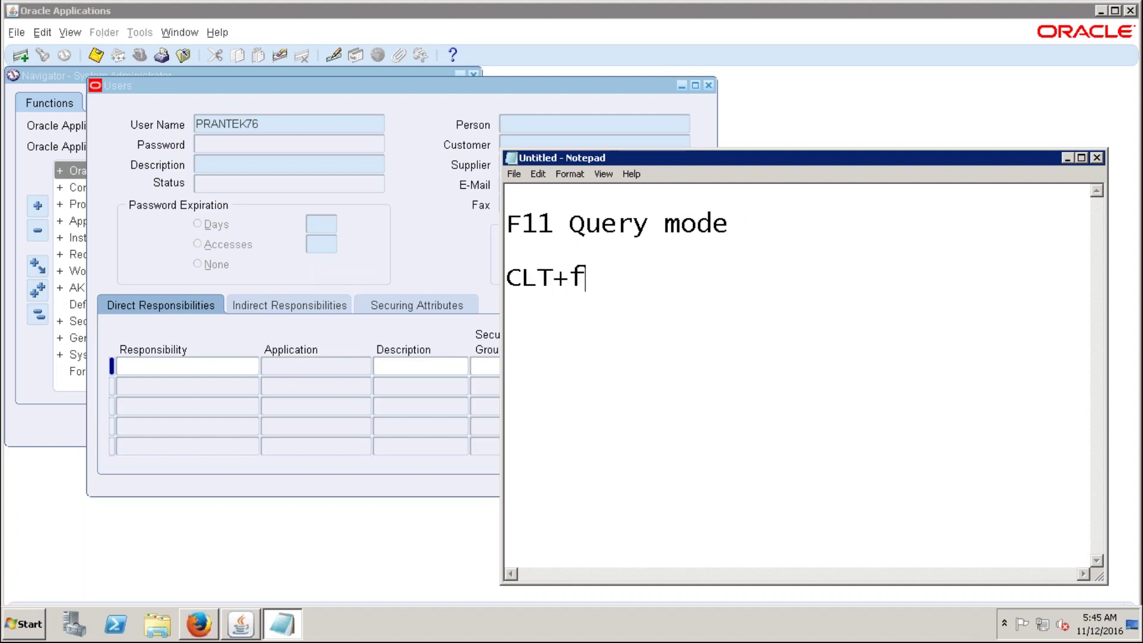
text(11)
key(BackSpace)
key(BackSpace)
key(BackSpace)
text(f)
key(Tab)
text(11)
key(BackSpace)
key(BackSpace)
key(BackSpace)
text(11 EX)
key(BackSpace)
text(xe)
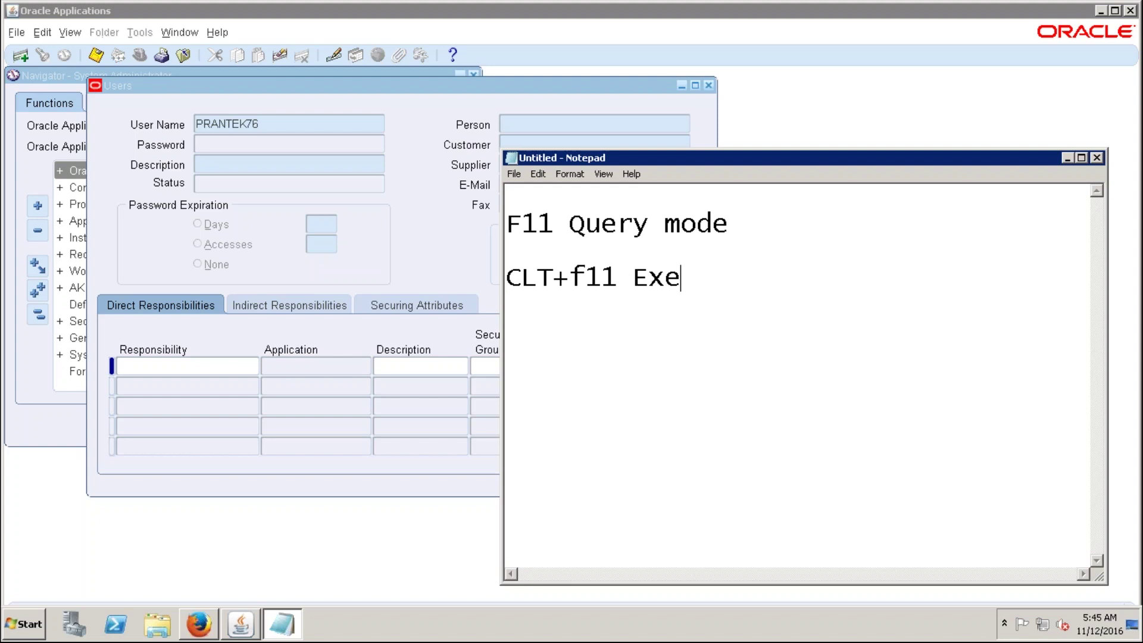
text(cute Q)
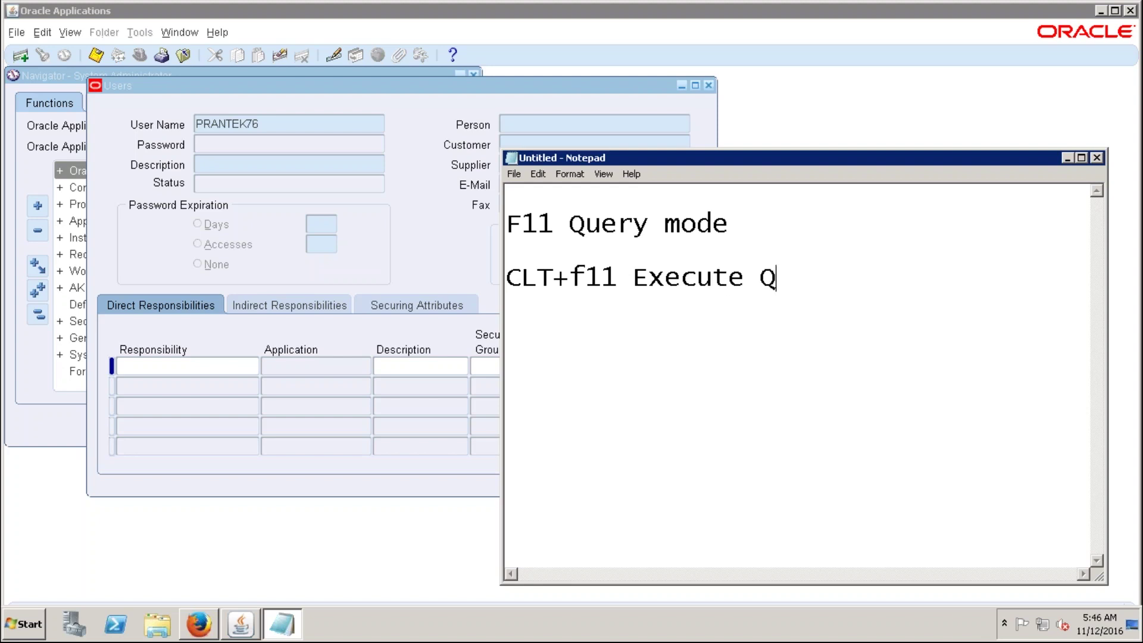
text(uery)
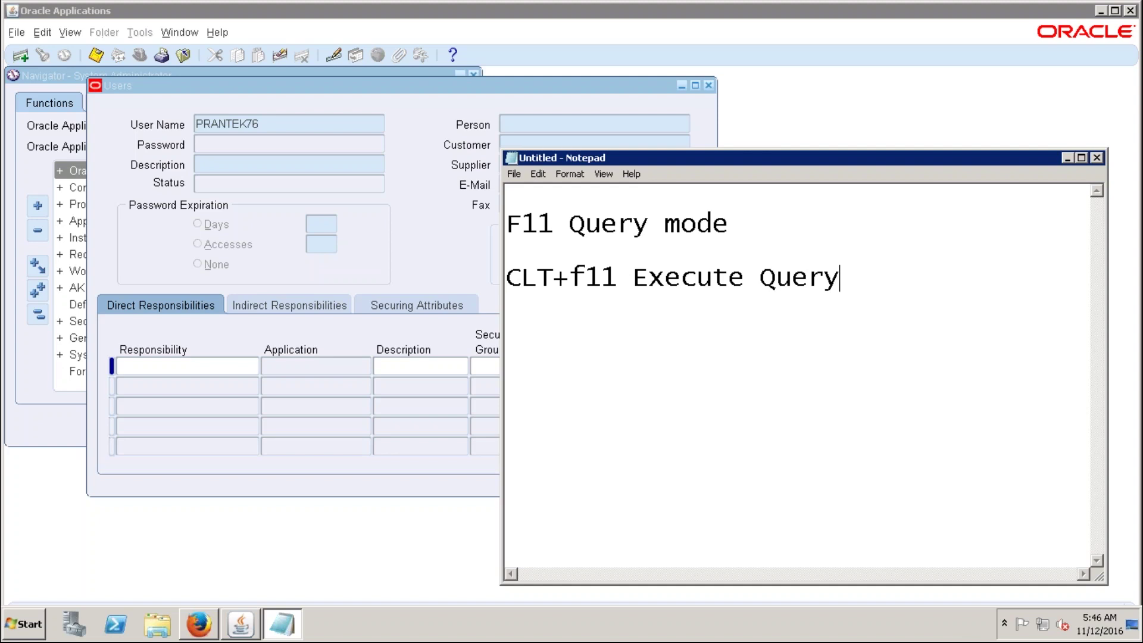
Highlight the shortcut notes and bring the Oracle Users form back in front.
click(512, 217)
drag(512, 217, 630, 278)
click(885, 291)
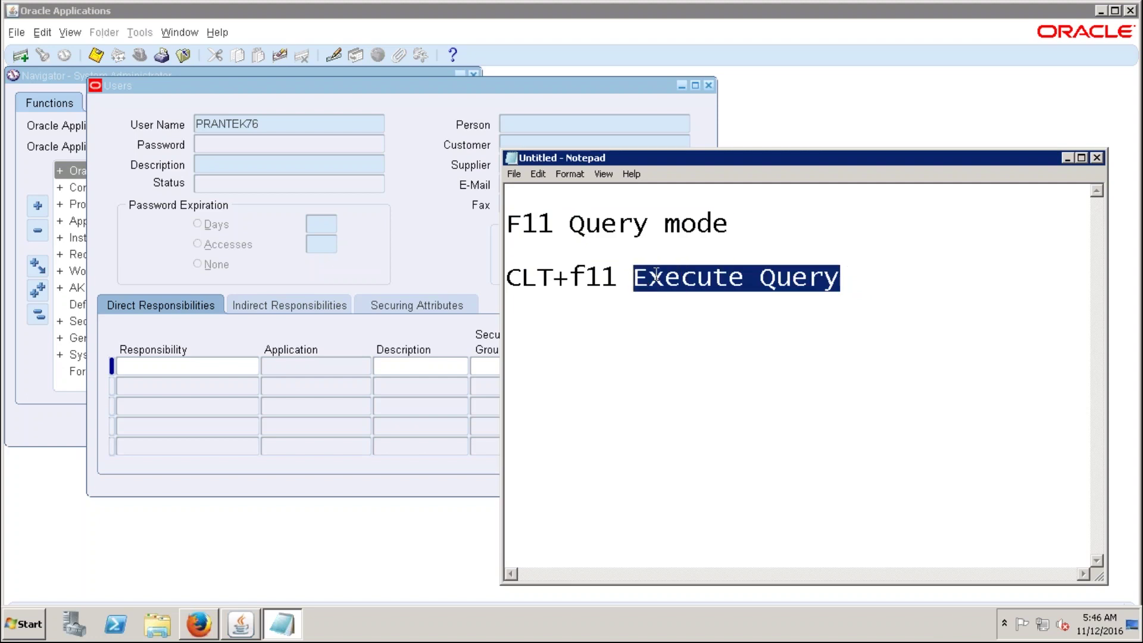
click(280, 127)
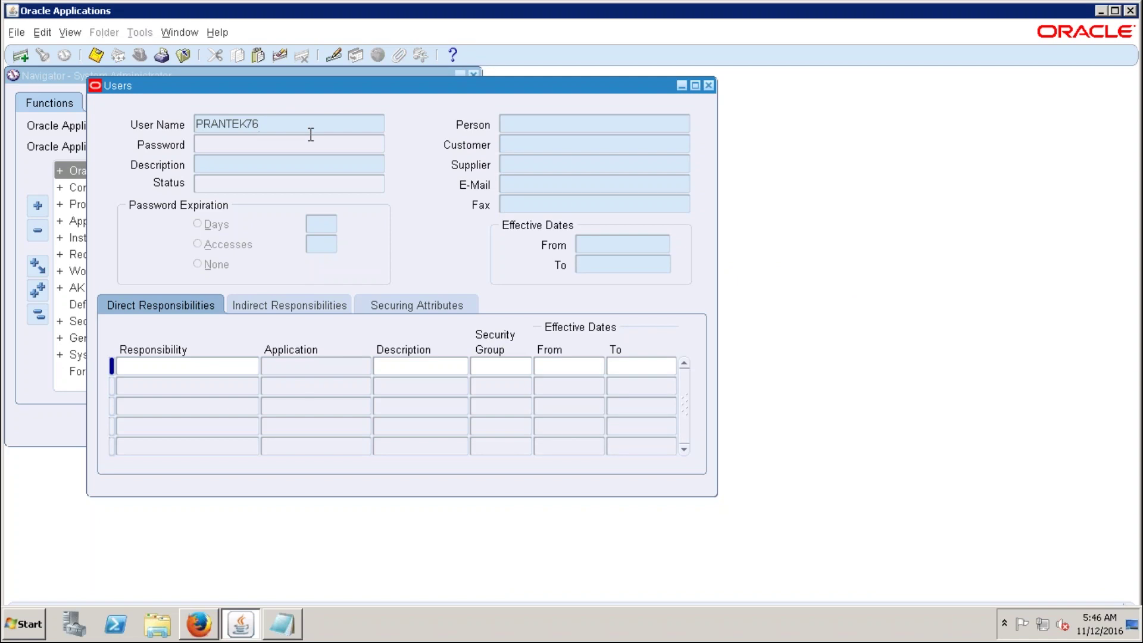
Execute the query with Ctrl+F11 and review the System Administrator and General Ledger Super User rows.
key(ctrl+F11)
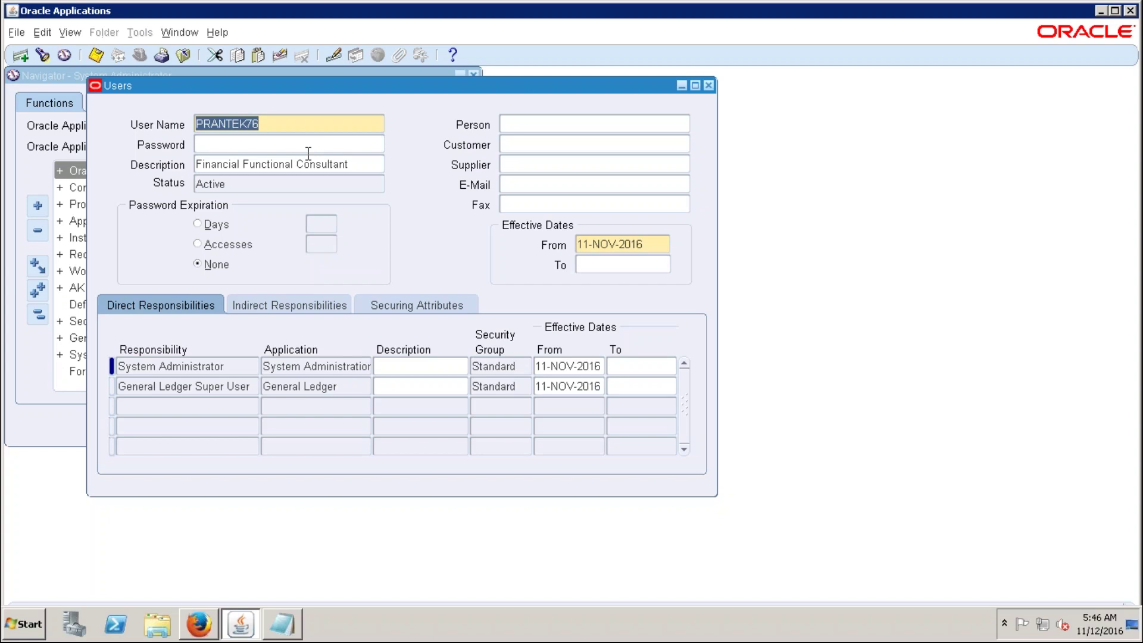
click(245, 386)
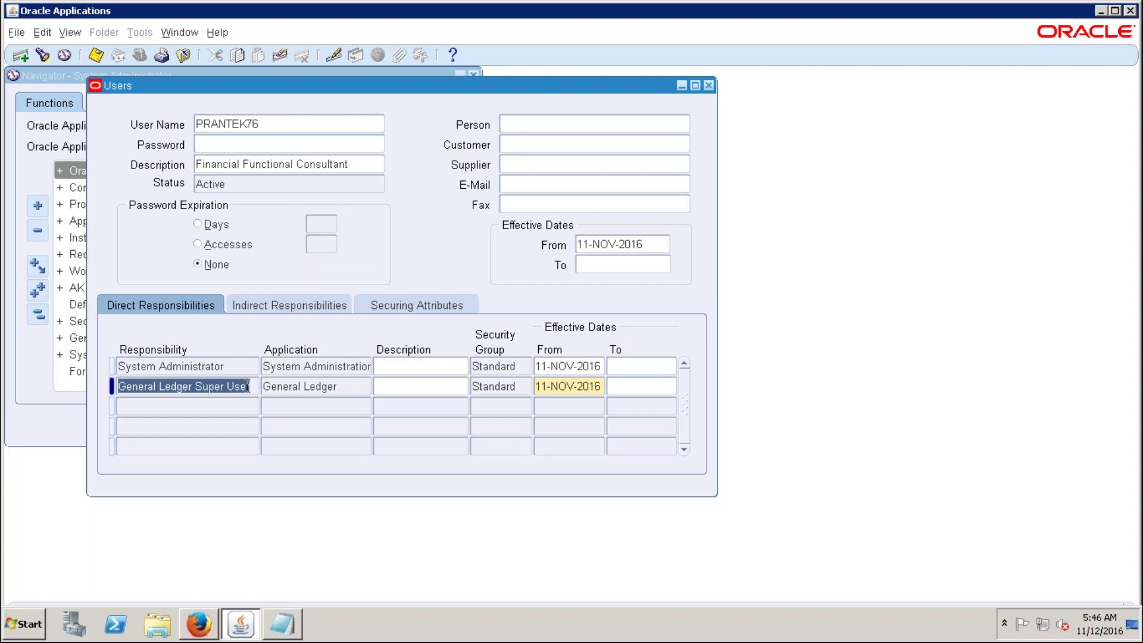
click(241, 122)
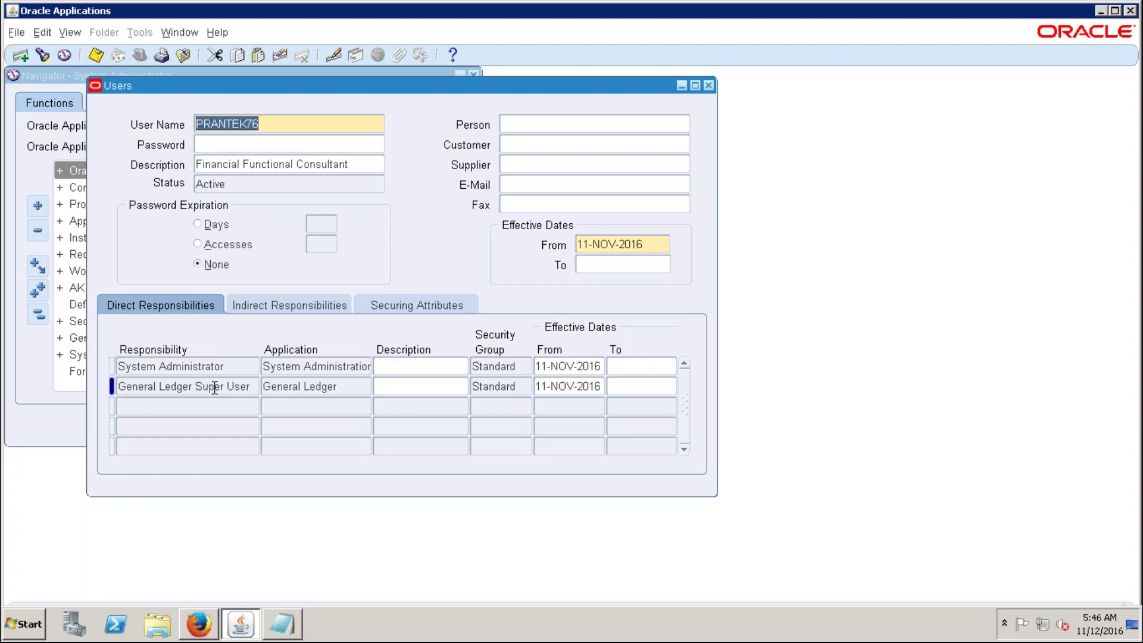
click(235, 365)
drag(233, 365, 253, 367)
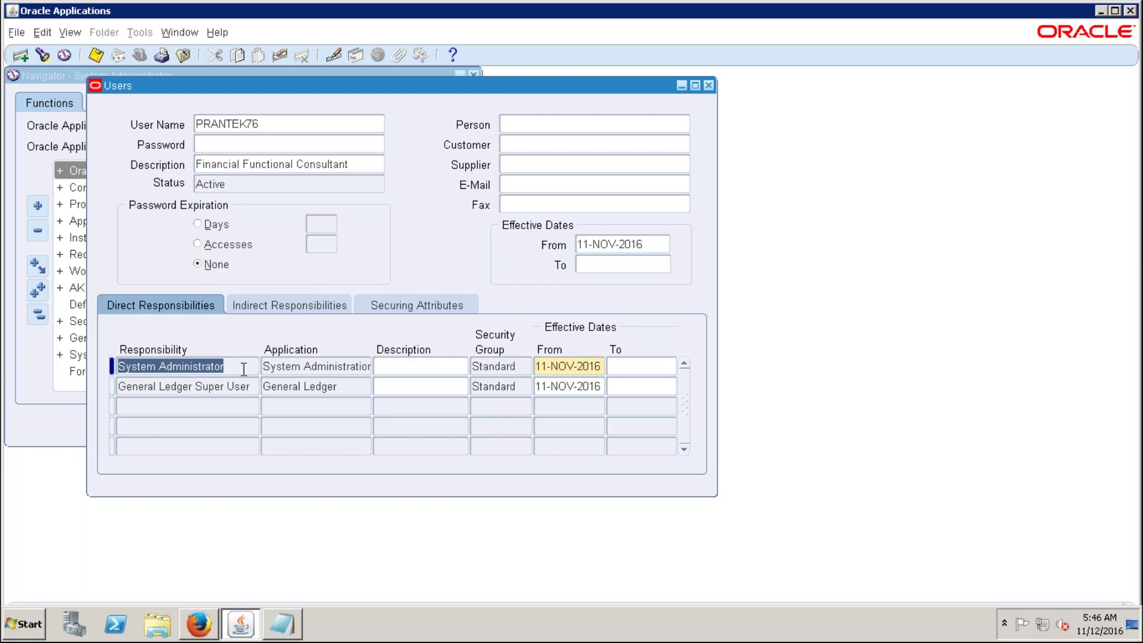
click(242, 366)
key(shift+Left)
key(shift+Left)
key(shift+Left)
key(shift+Left)
key(shift+Left)
key(shift+Left)
key(shift+Left)
key(shift+Left)
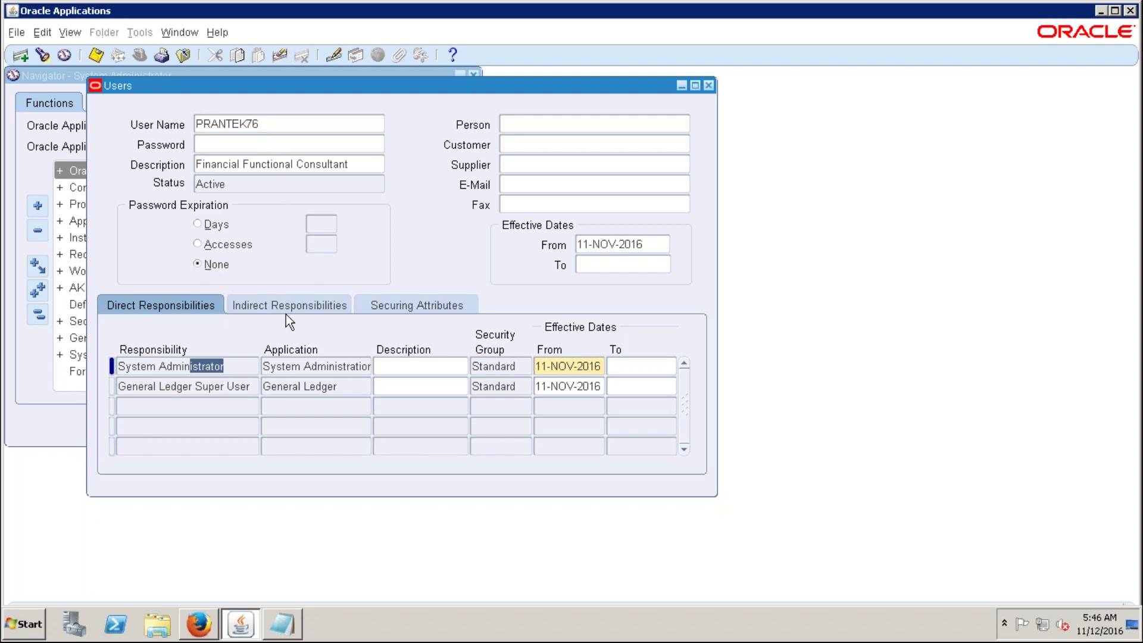
click(194, 309)
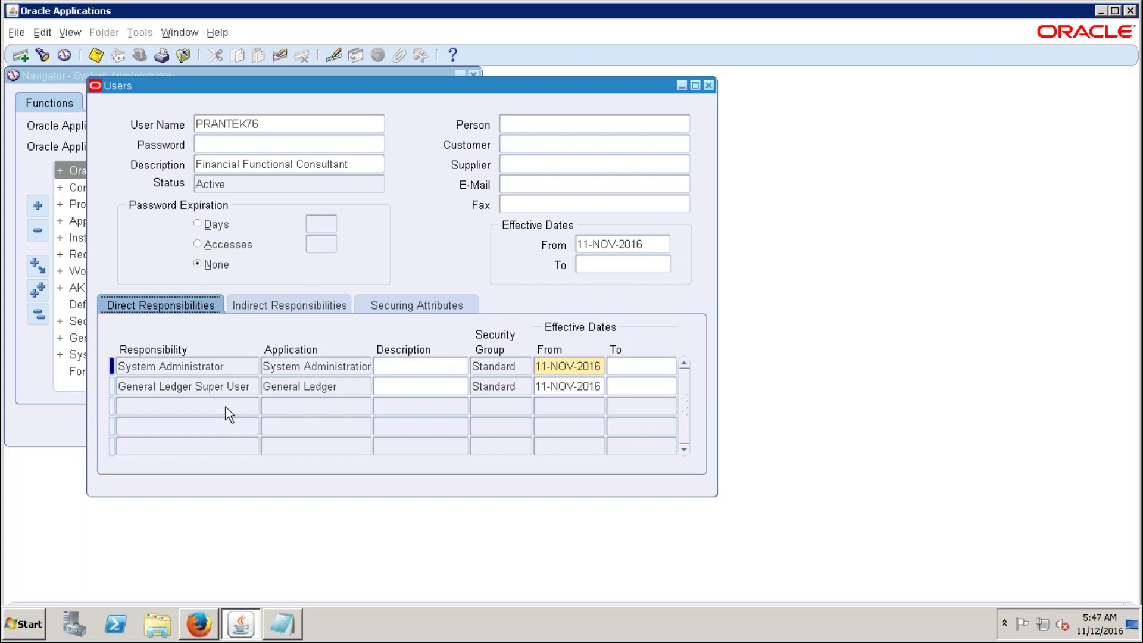
click(141, 366)
Move to the empty third direct responsibility row and open its Responsibilities list of values.
click(146, 404)
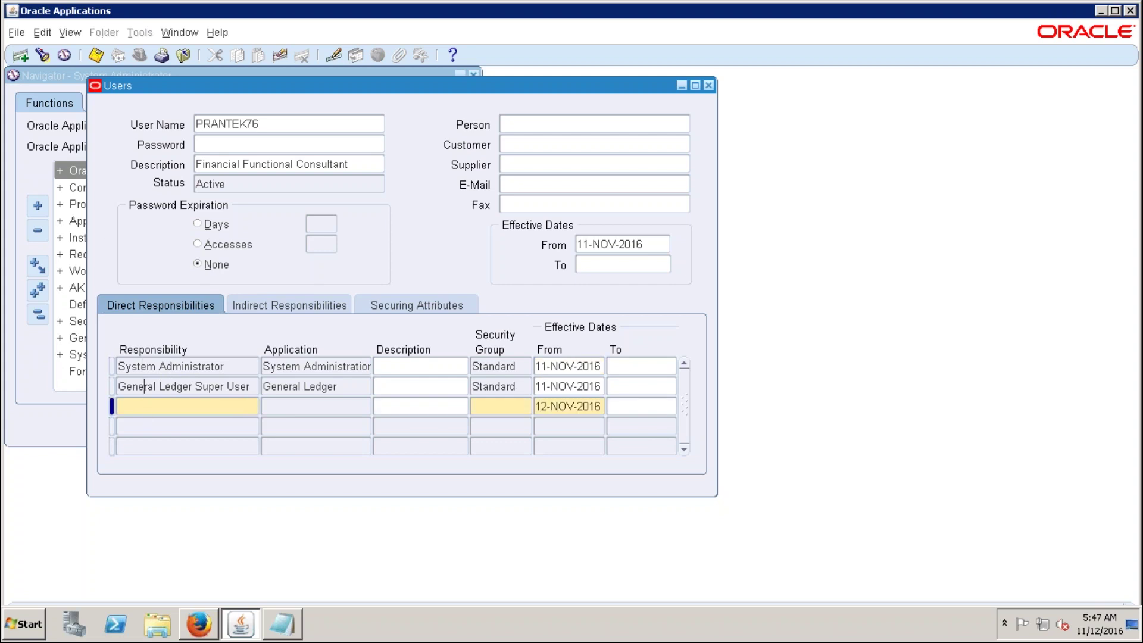
click(144, 386)
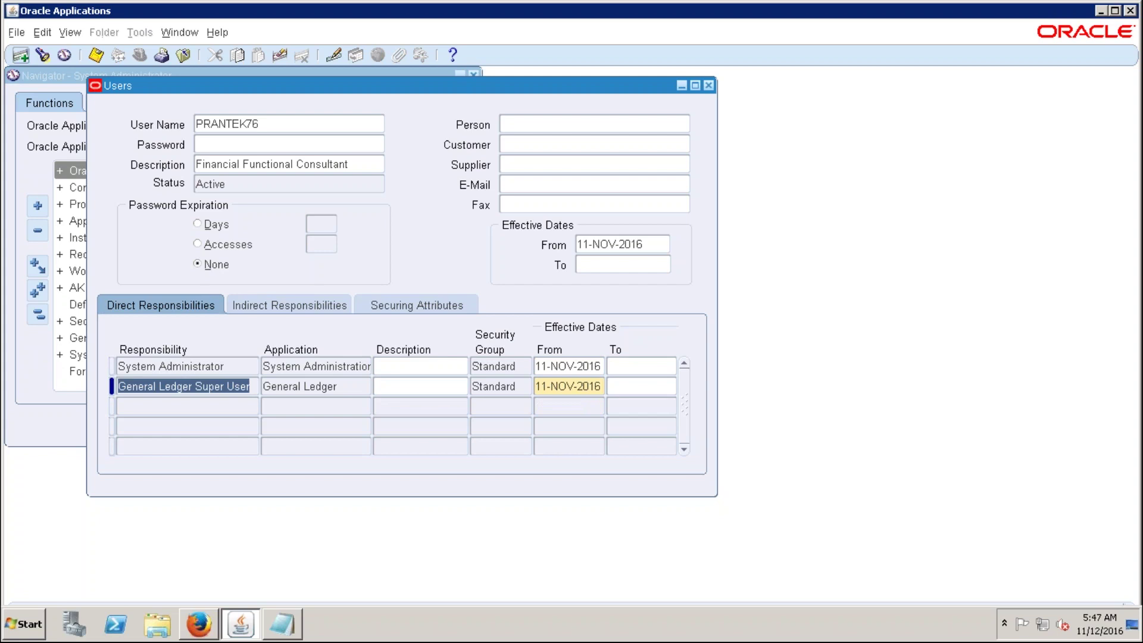
key(Down)
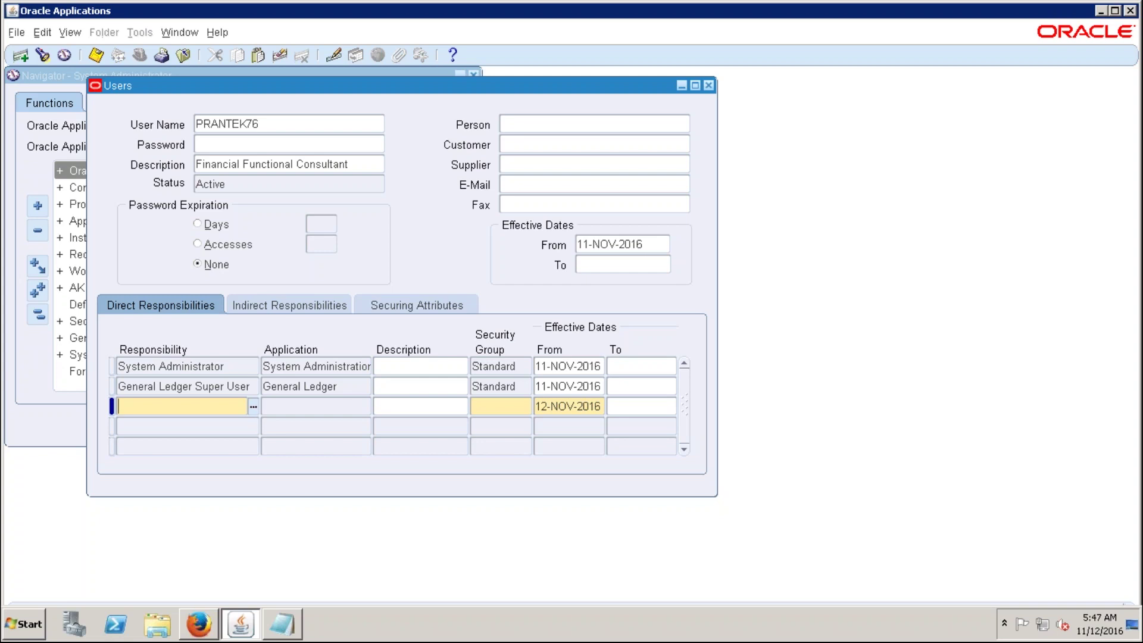
click(253, 405)
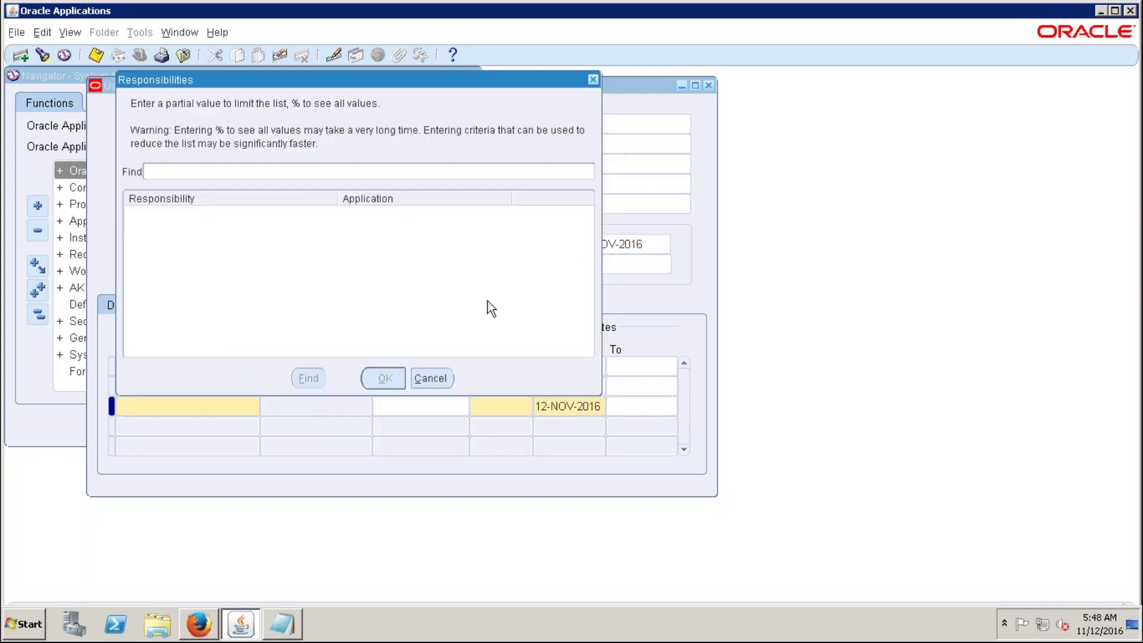
Search the Responsibilities list for 'US%HRMS%Mana%', returning five US HRMS Manager roles.
drag(331, 79, 515, 123)
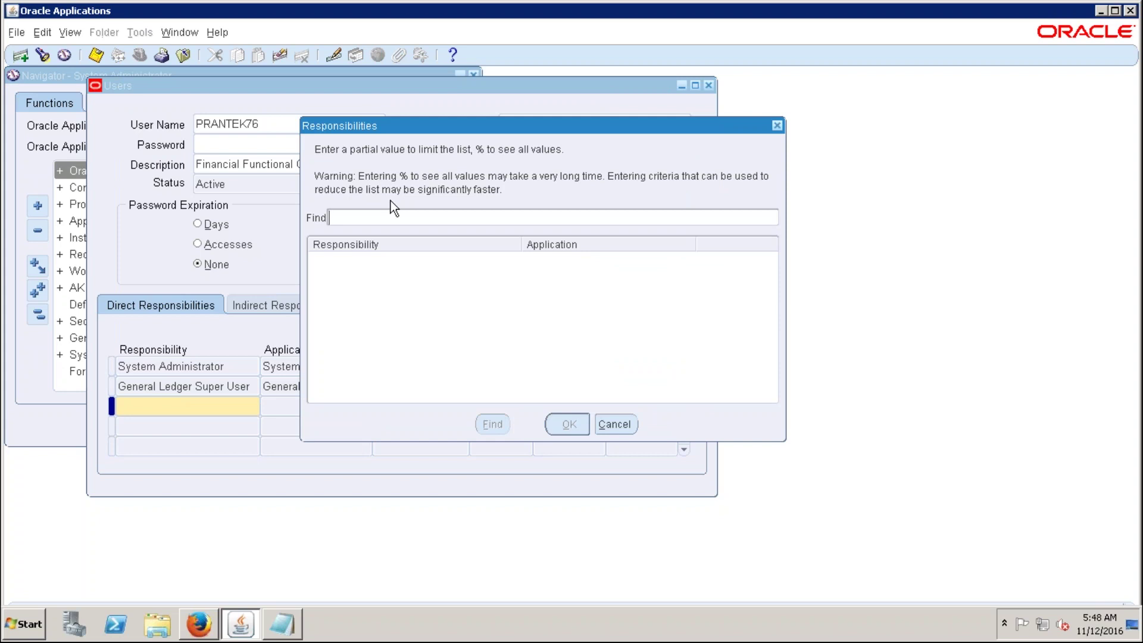
text(US%HRMS%Mana%)
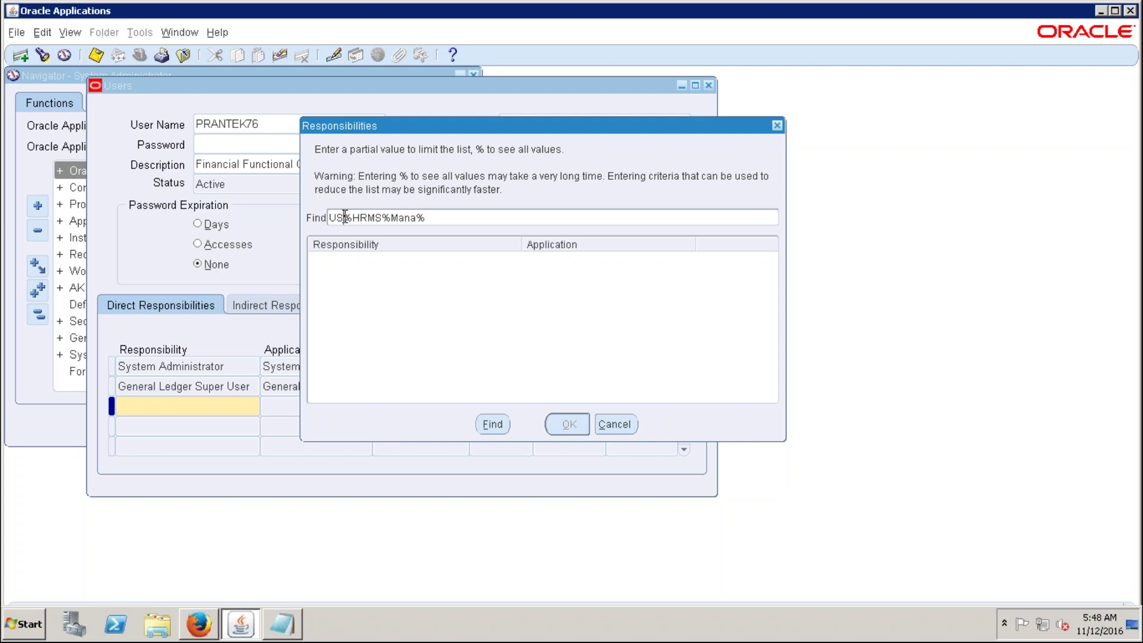
mouse_move(345, 218)
mouse_down()
mouse_move(320, 218)
mouse_move(353, 215)
mouse_up()
click(417, 218)
drag(404, 220, 398, 218)
click(438, 218)
drag(427, 218, 325, 218)
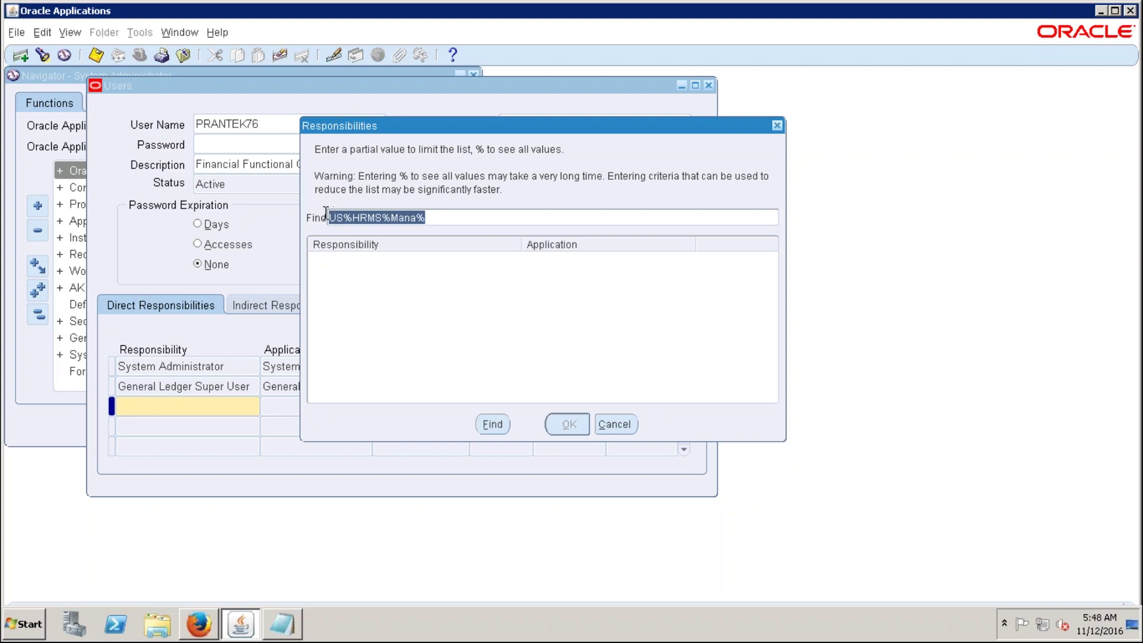
click(436, 217)
drag(427, 218, 327, 217)
click(453, 221)
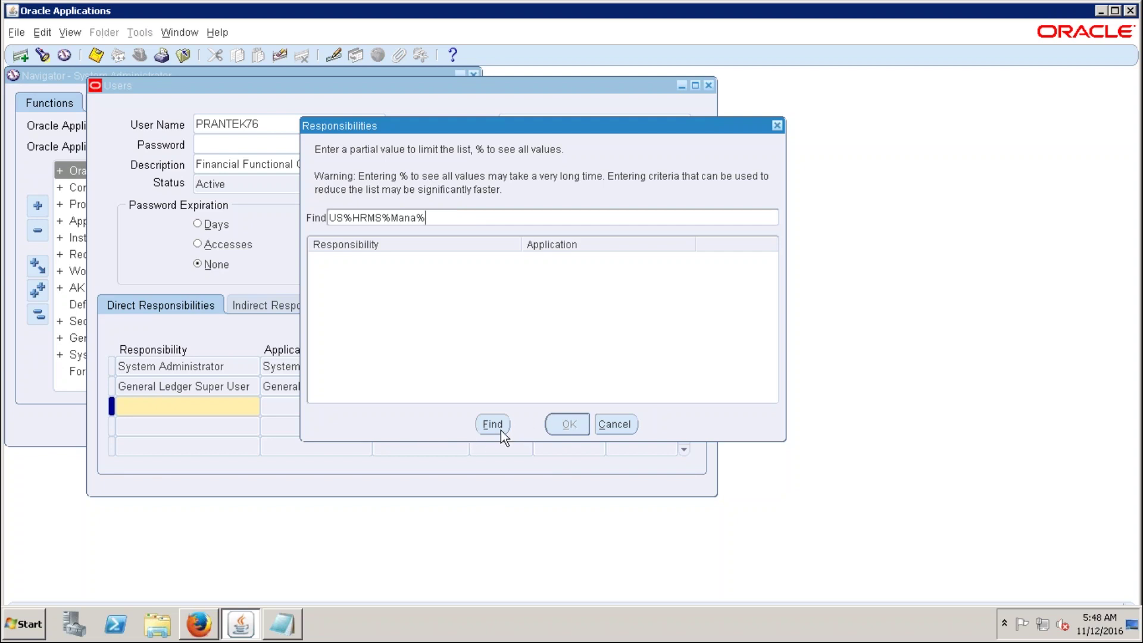
click(492, 424)
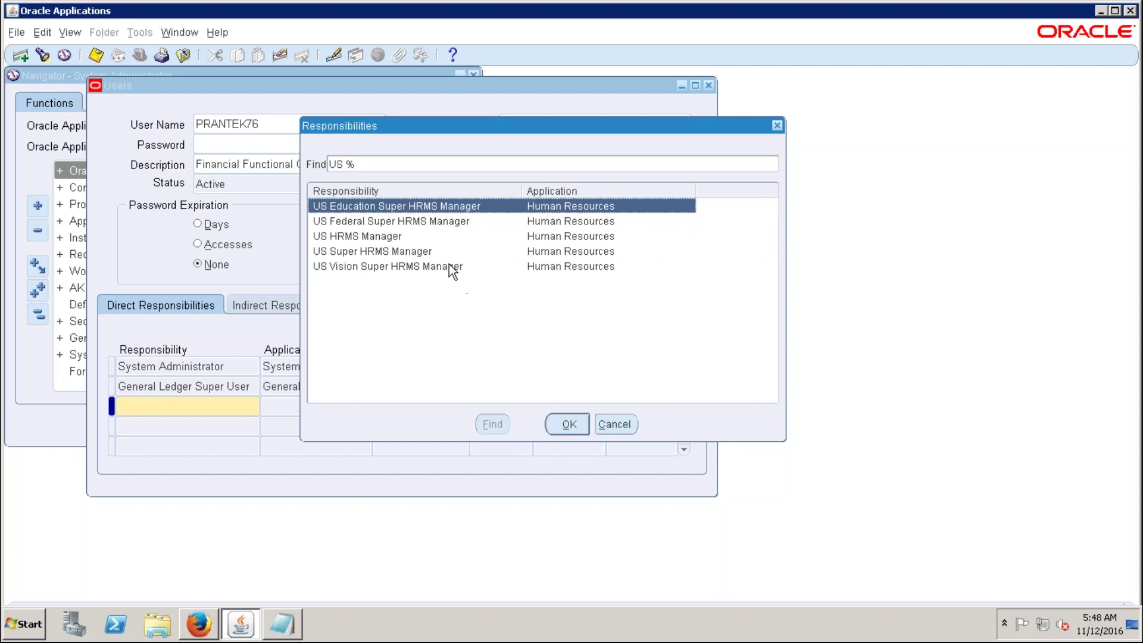
Pick US HRMS Manager from the results and confirm it for the third row.
click(395, 236)
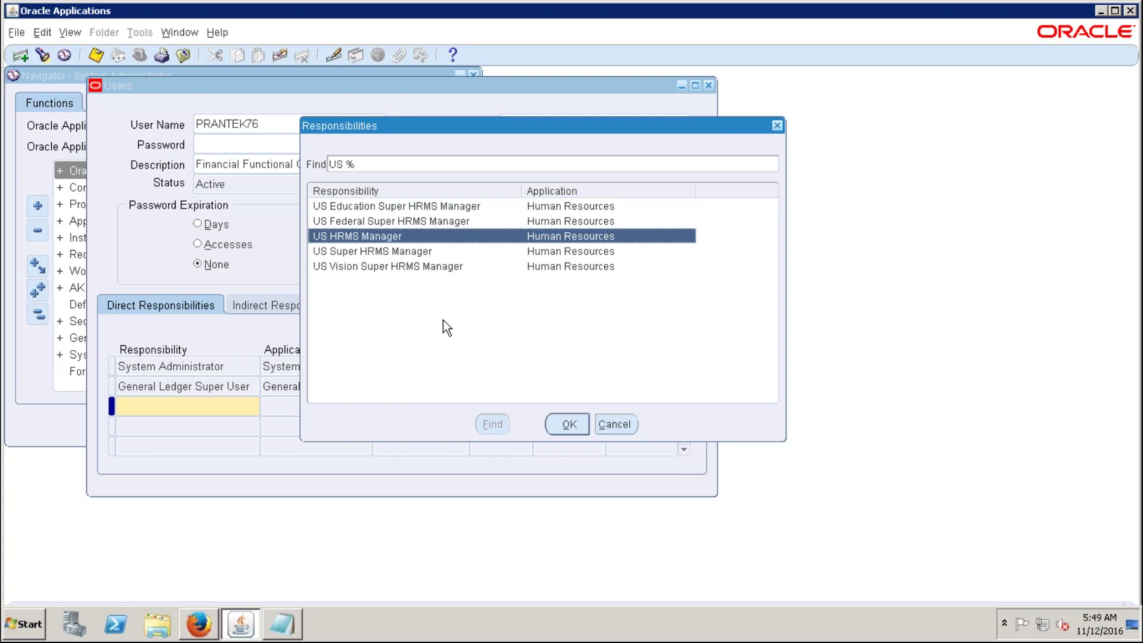
click(375, 245)
click(375, 238)
click(573, 430)
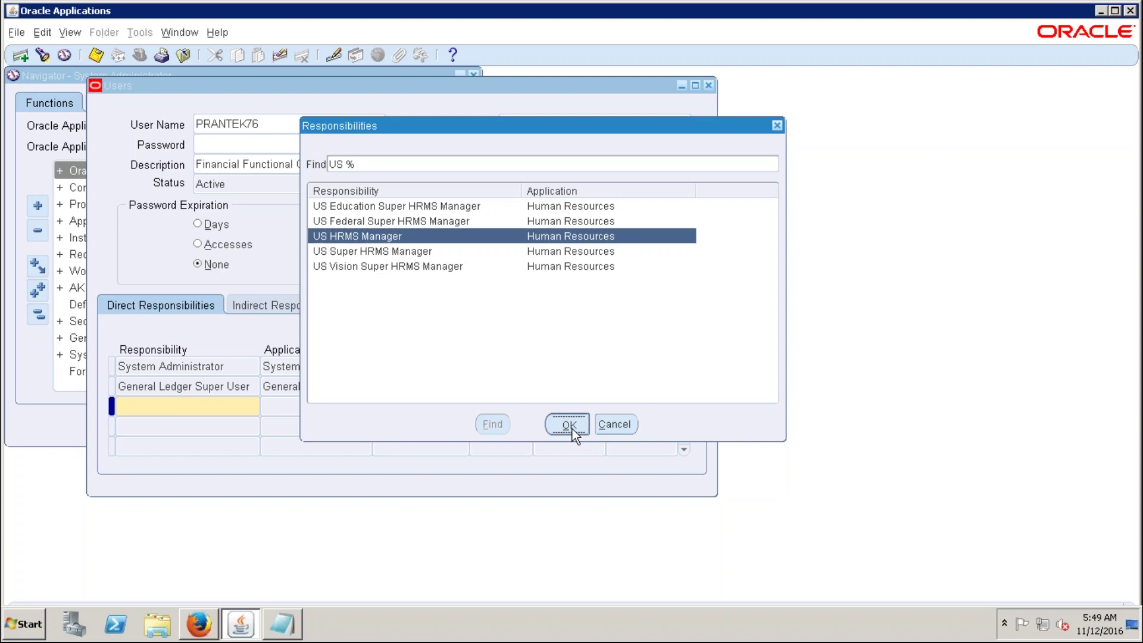
click(572, 428)
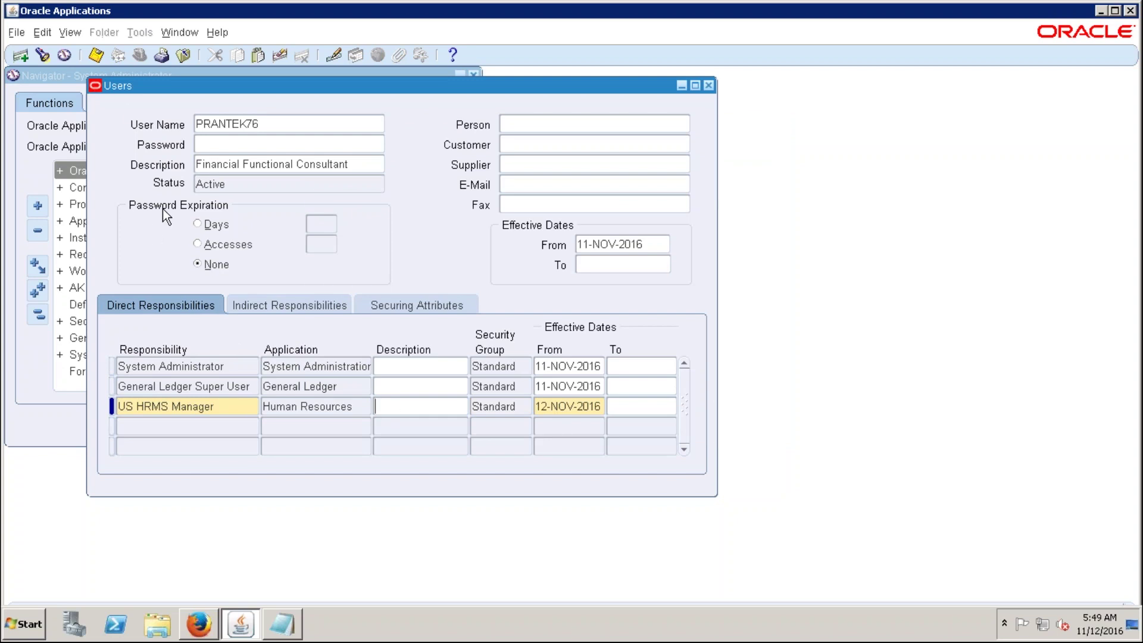
Save the user's new US HRMS Manager responsibility and close the Users form.
click(96, 56)
click(713, 88)
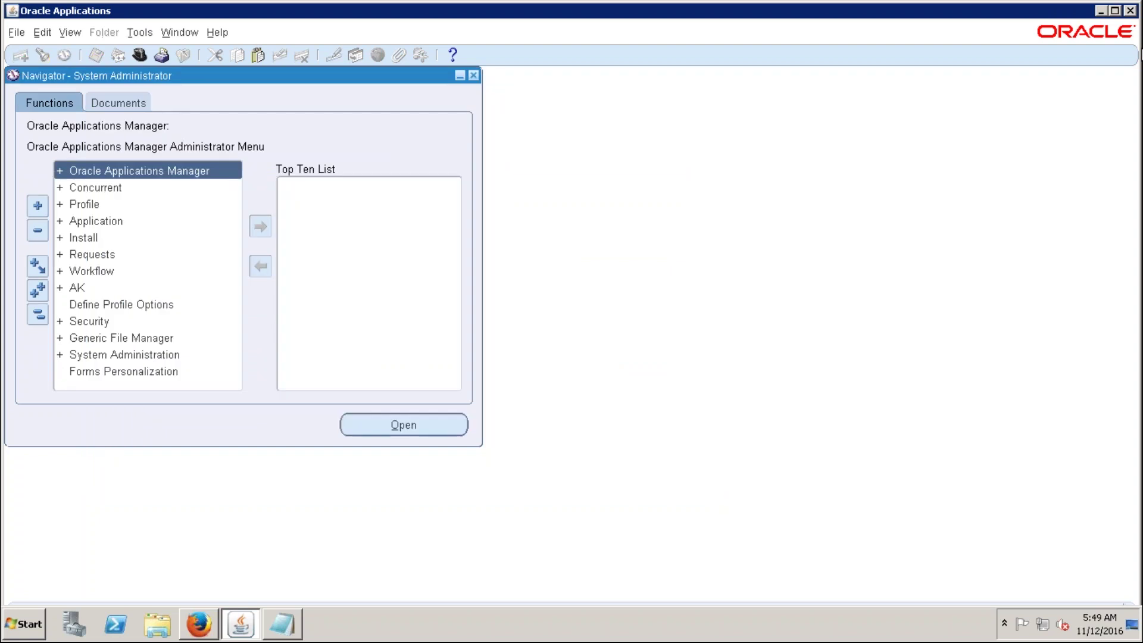
Maximize the Oracle Applications window, then minimize the remote desktop session to show the Switch Responsibility slide.
click(1114, 10)
mouse_move(773, 10)
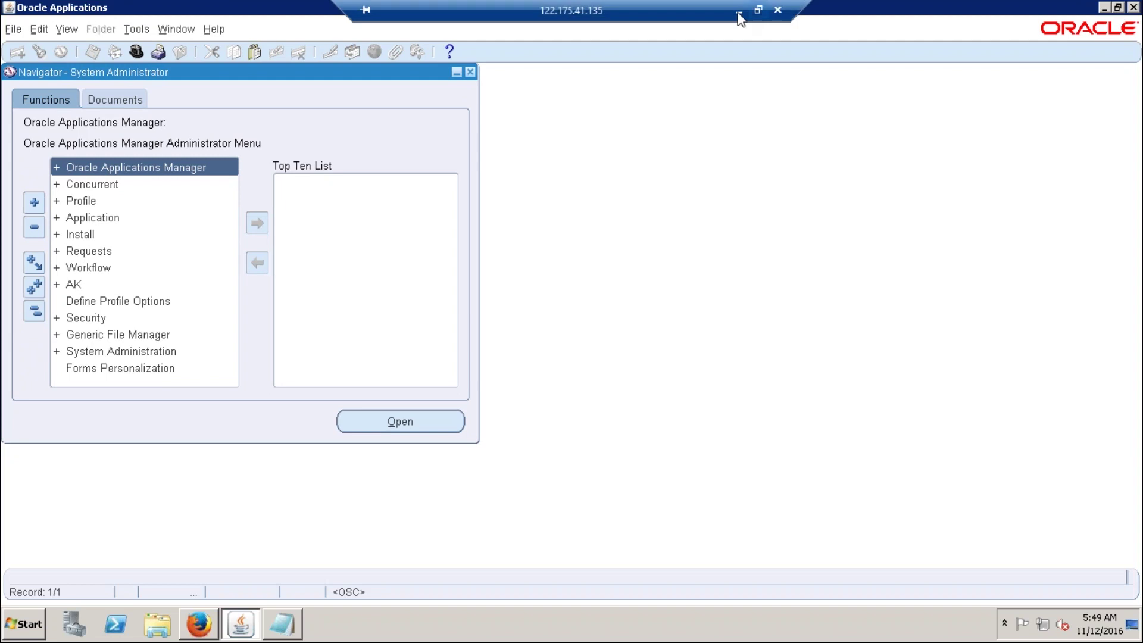
click(738, 12)
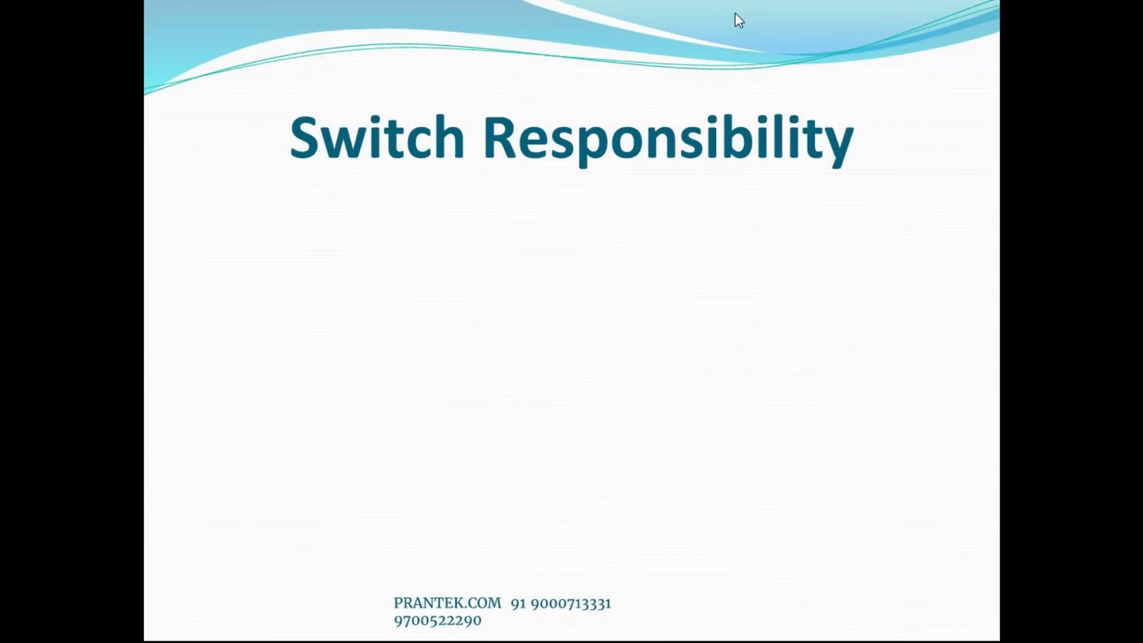
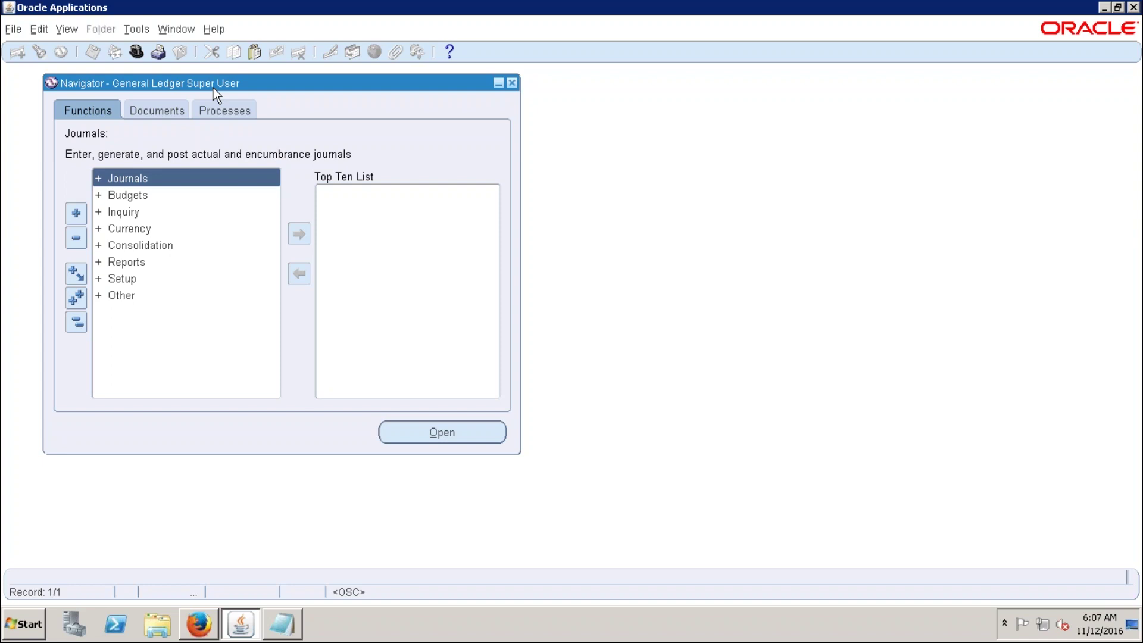
Return to Oracle Applications and expand the Setup group in the Navigator.
key(alt+Tab)
key(alt+Tab)
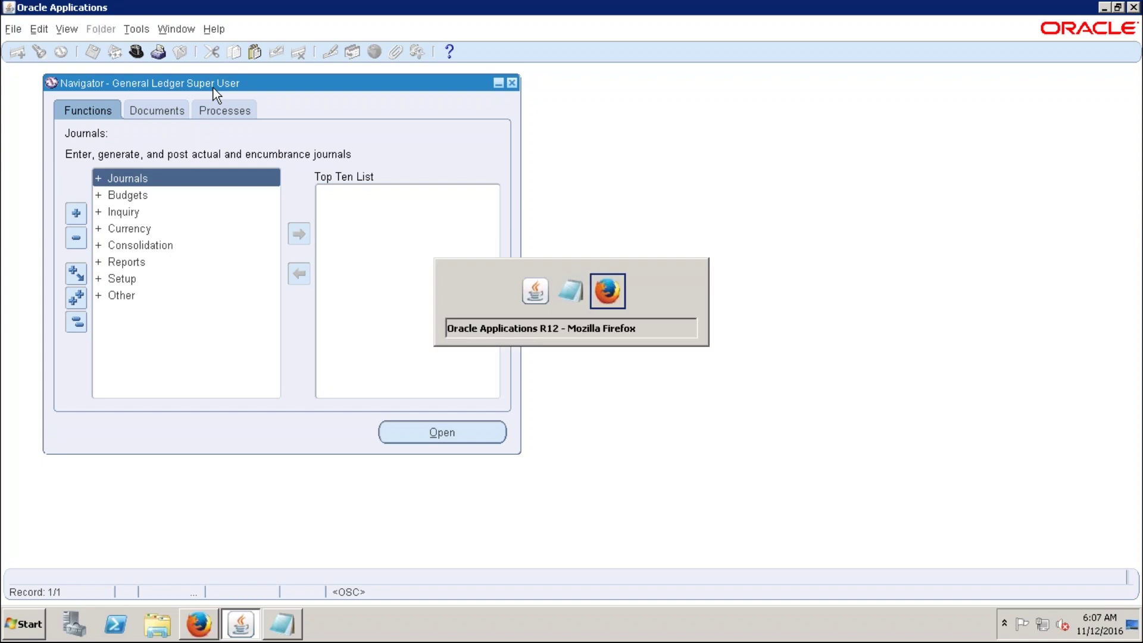
key(alt+Tab)
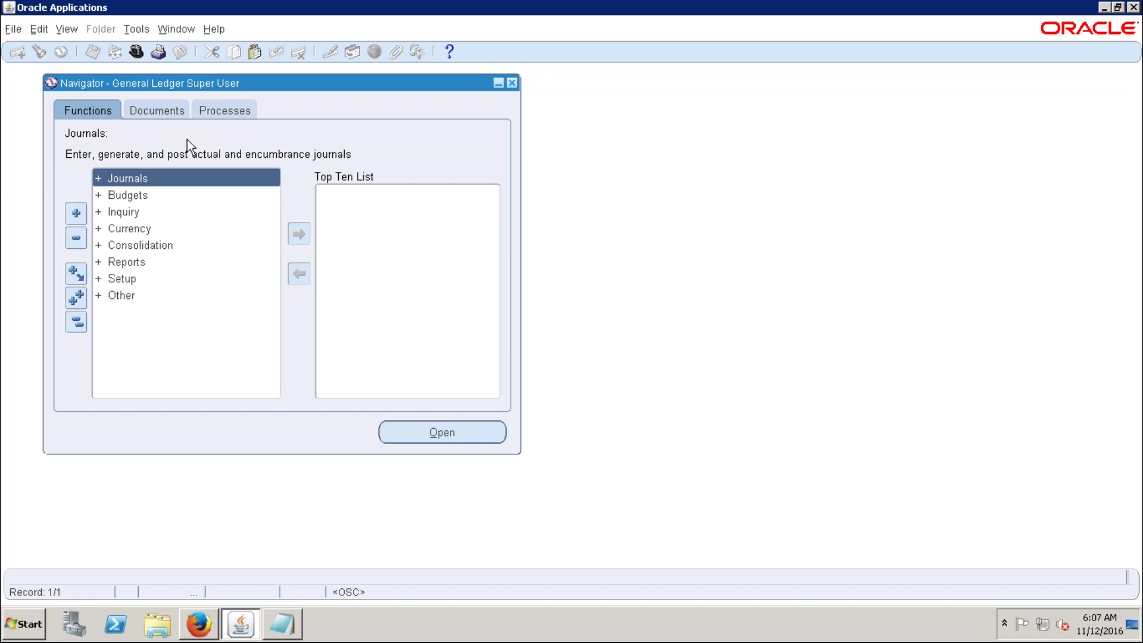
click(134, 278)
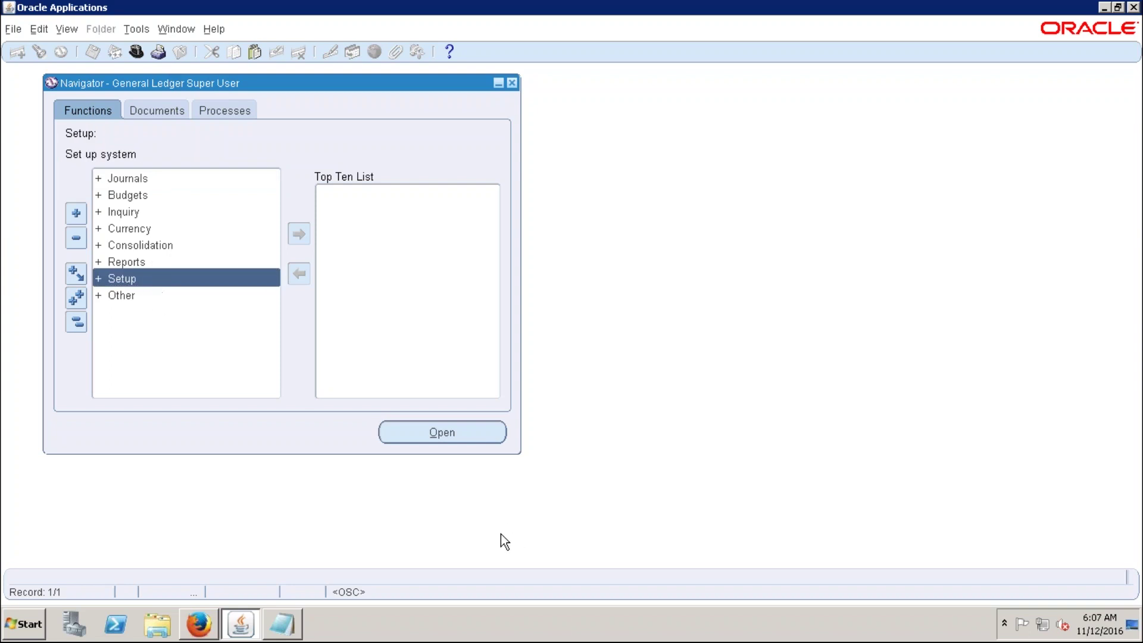
click(154, 284)
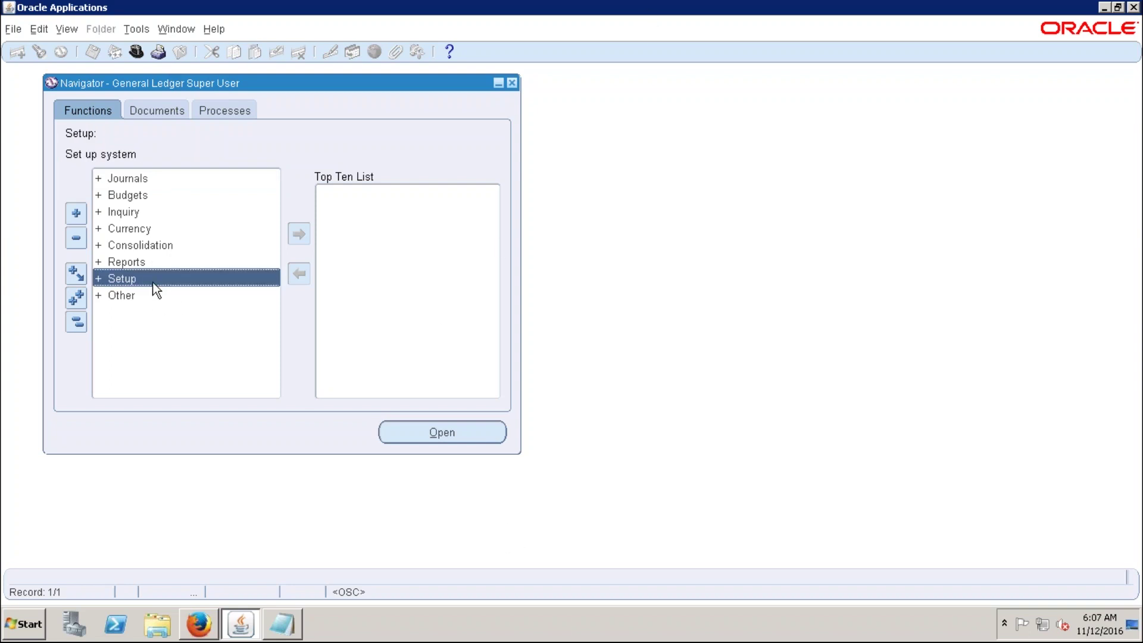
double_click(138, 278)
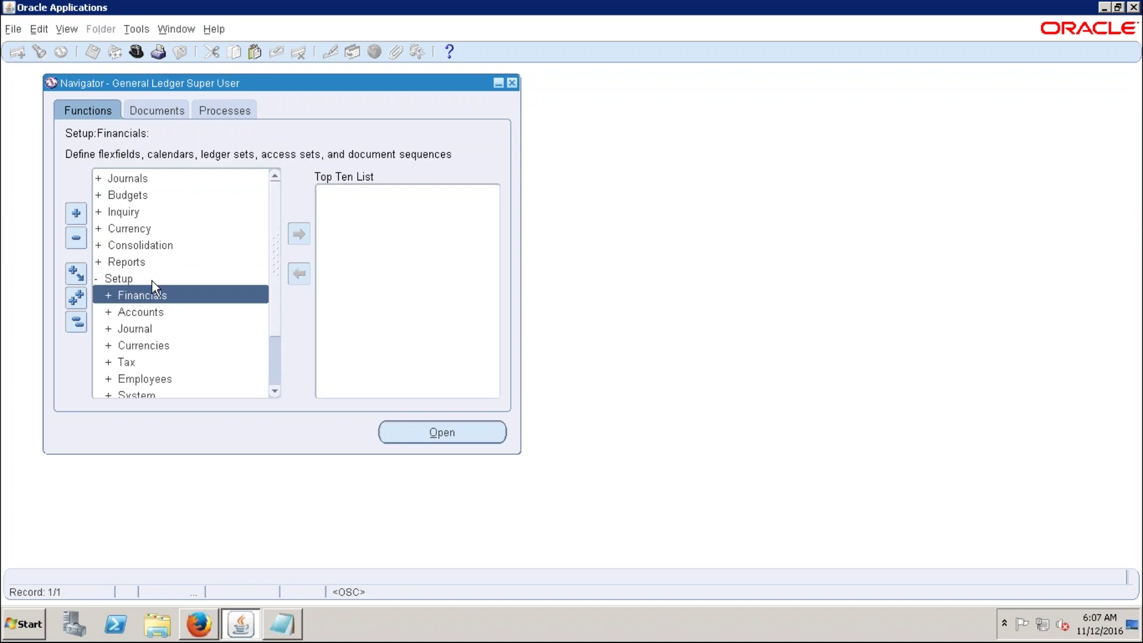
click(121, 281)
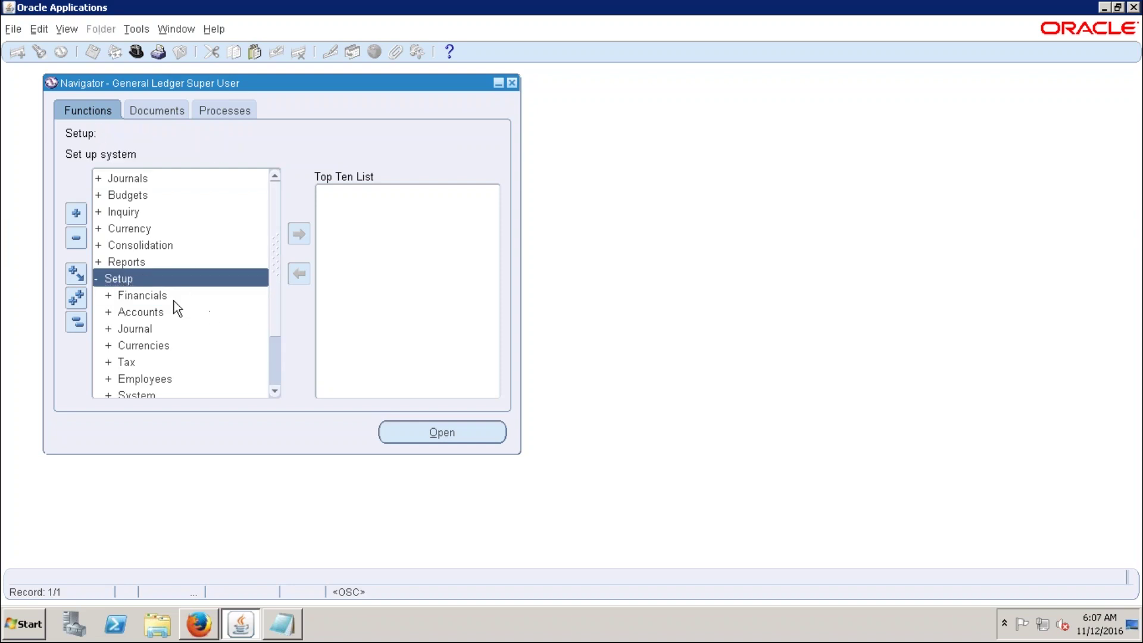
click(128, 275)
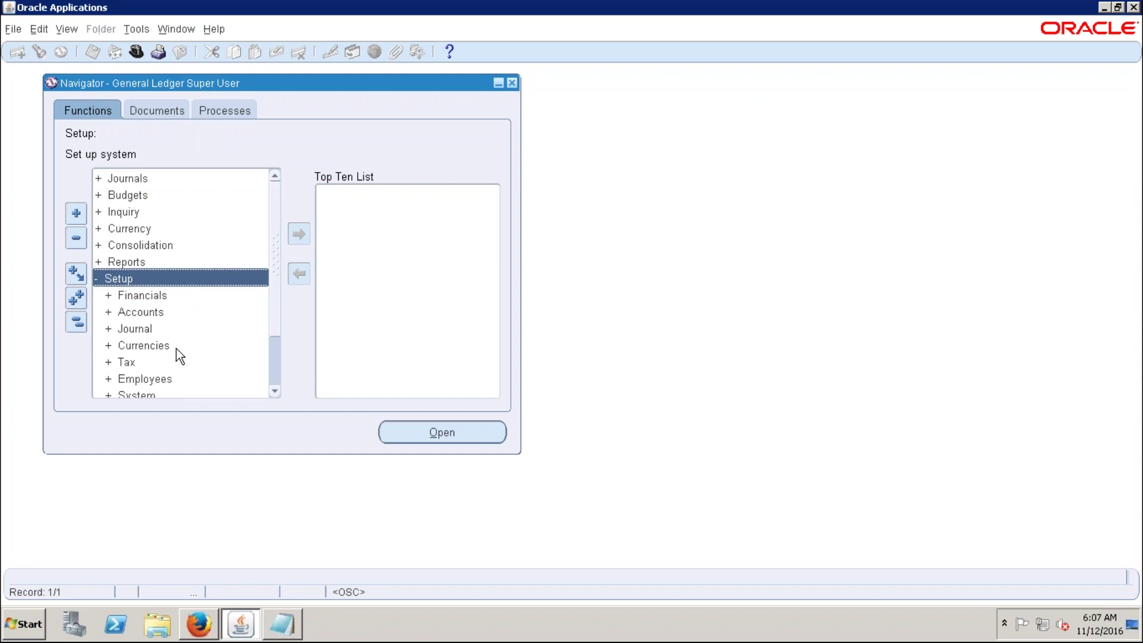
Expand the Currencies setup group and select its Define function.
click(154, 345)
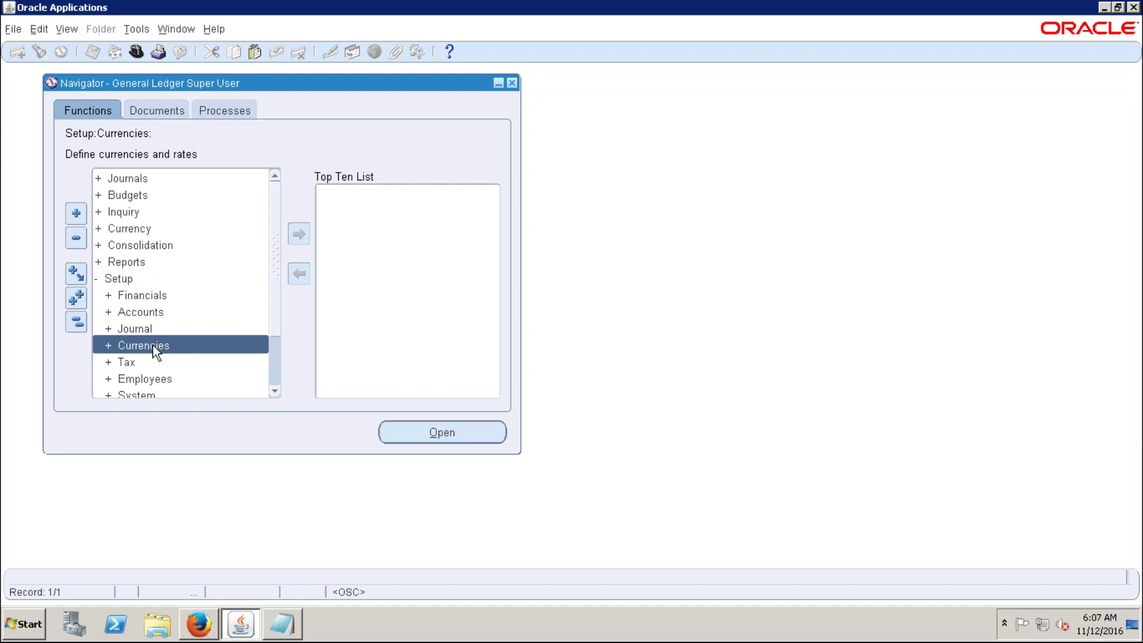
double_click(164, 348)
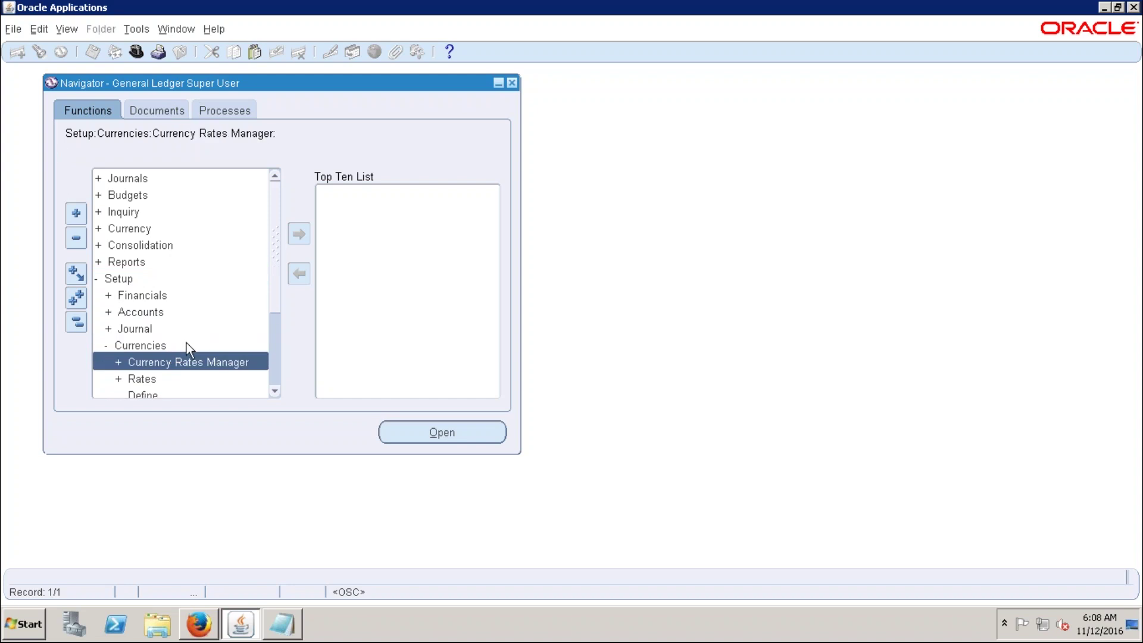
scroll(186, 344, down, 1)
click(159, 297)
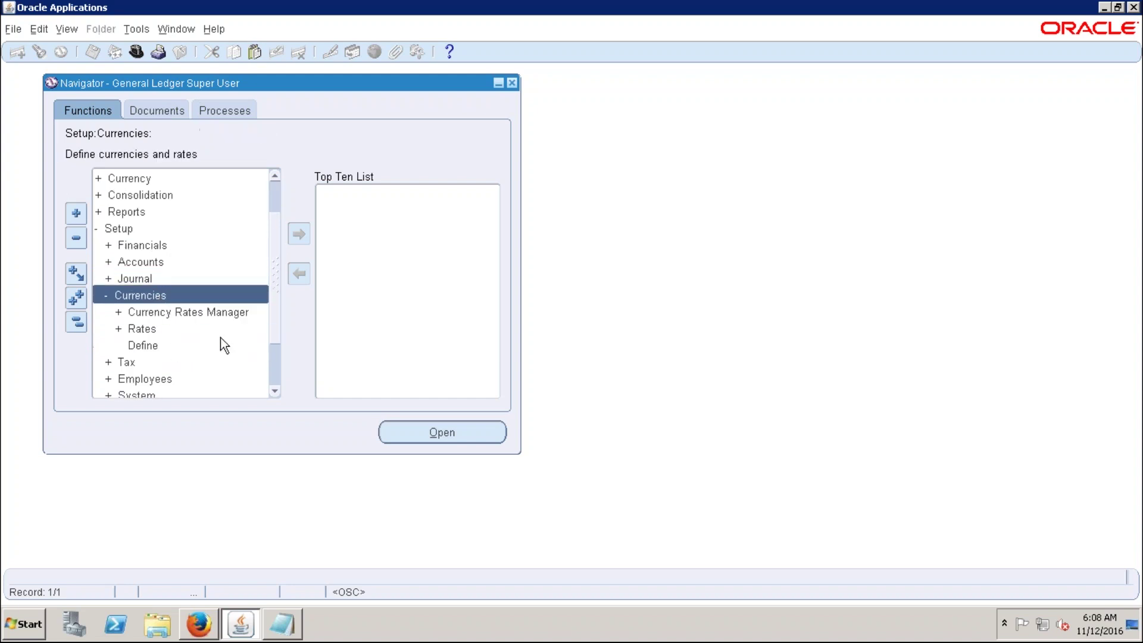
scroll(182, 340, down, 2)
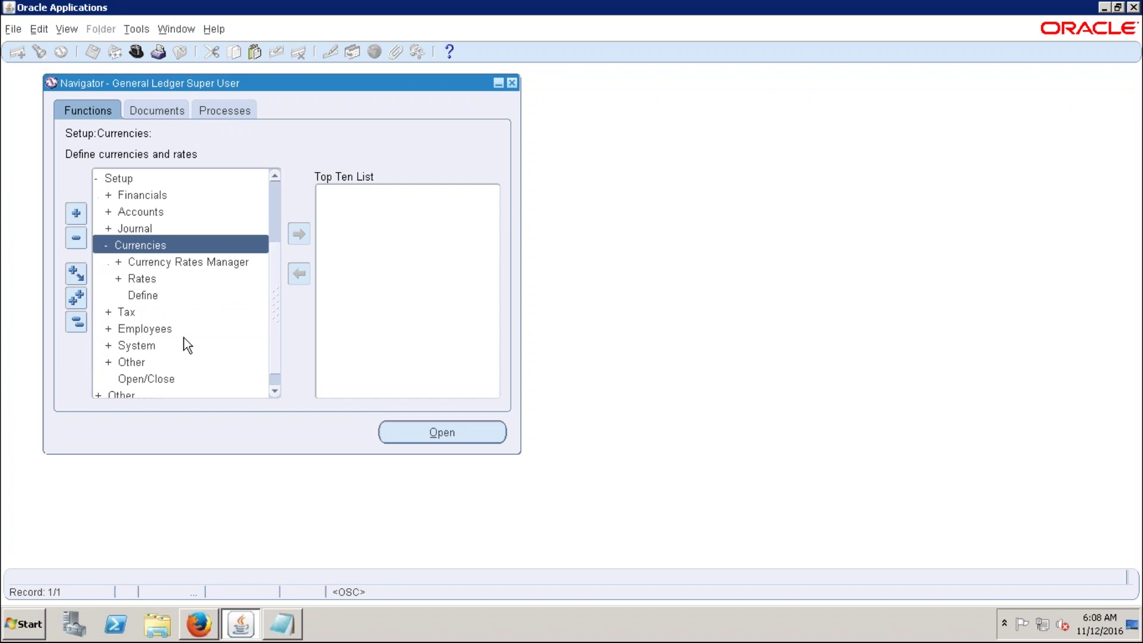
click(155, 279)
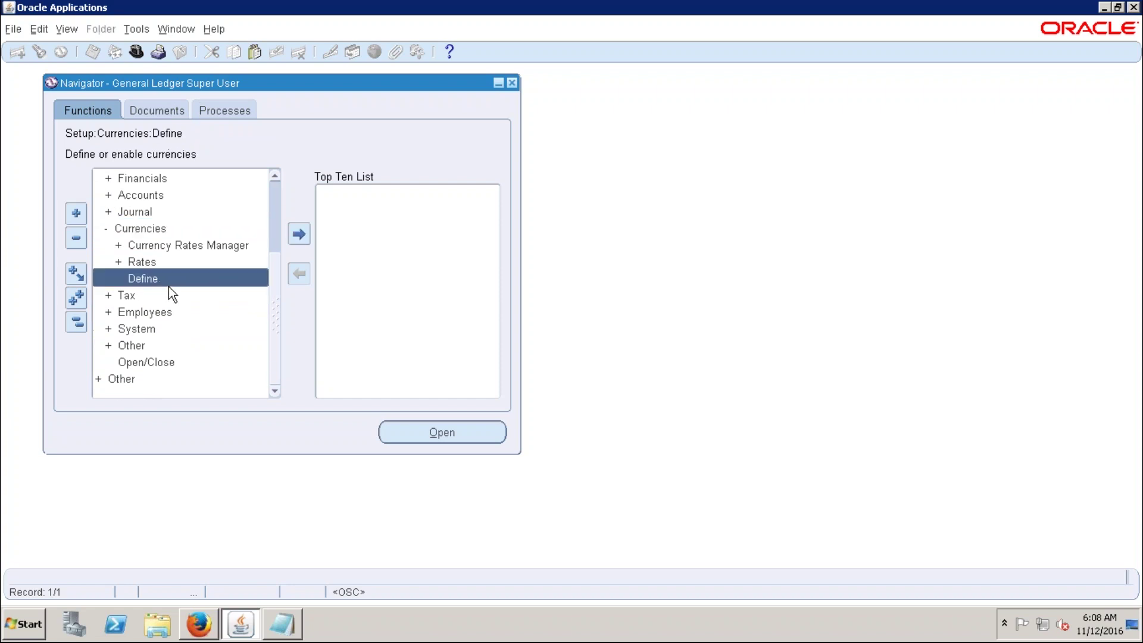
click(141, 229)
click(158, 281)
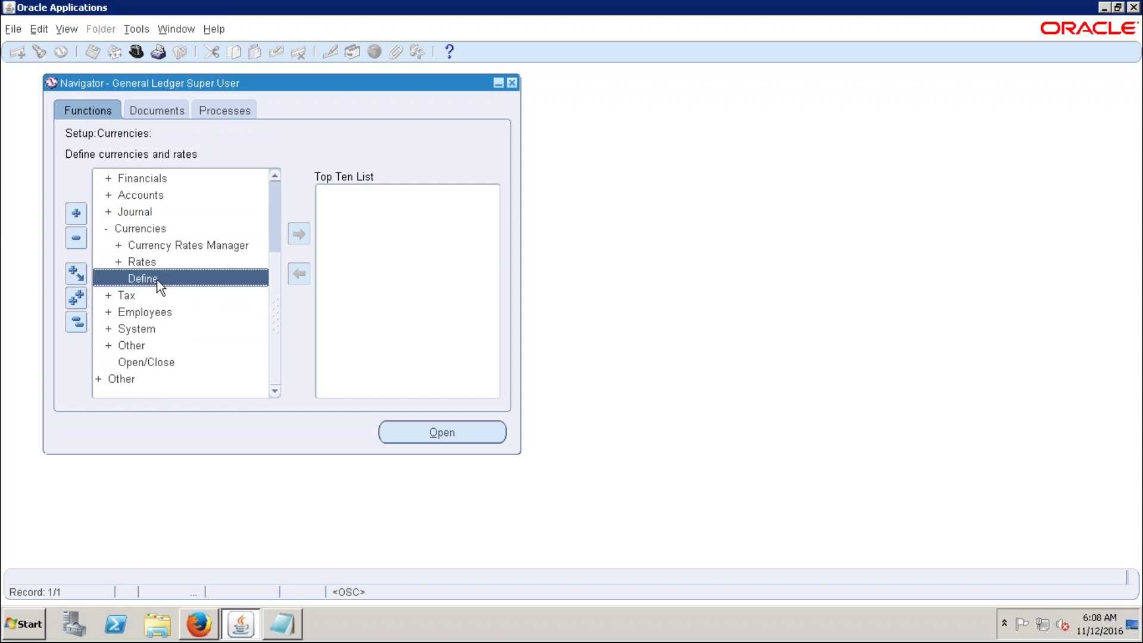
Launch Currencies > Define and move the form window lower and to the right.
click(155, 228)
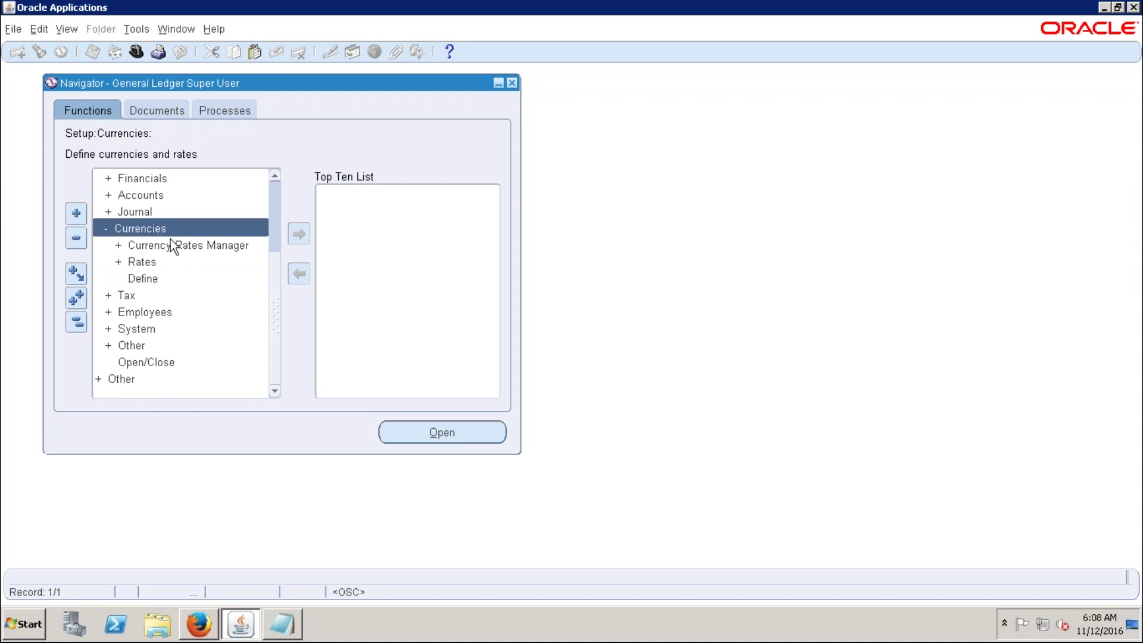
click(155, 277)
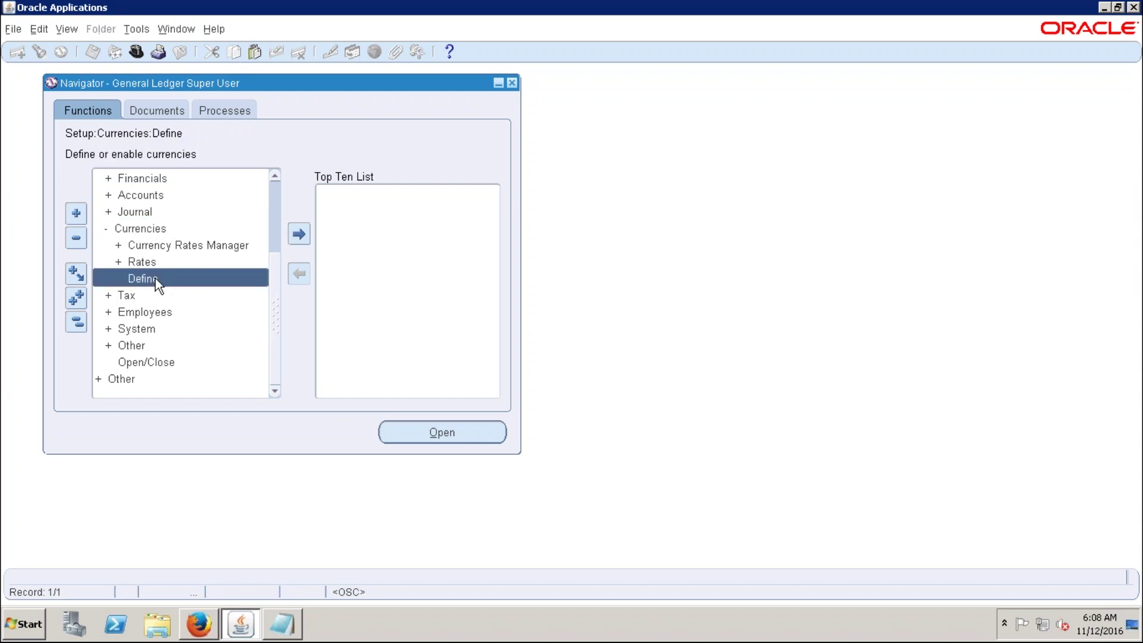
click(144, 295)
click(156, 282)
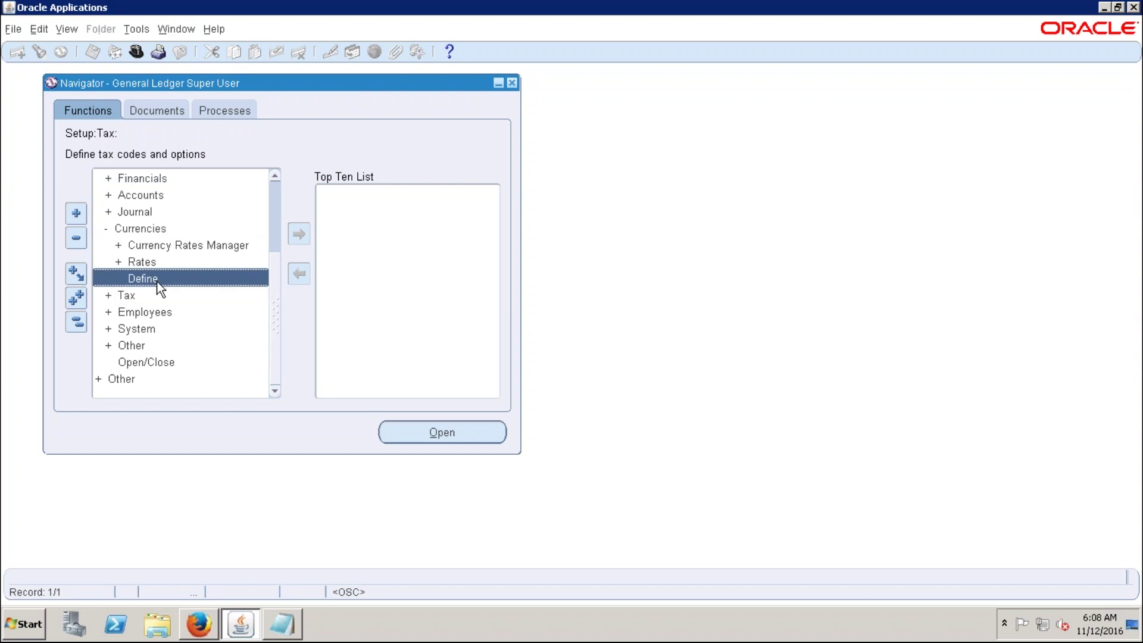
click(163, 230)
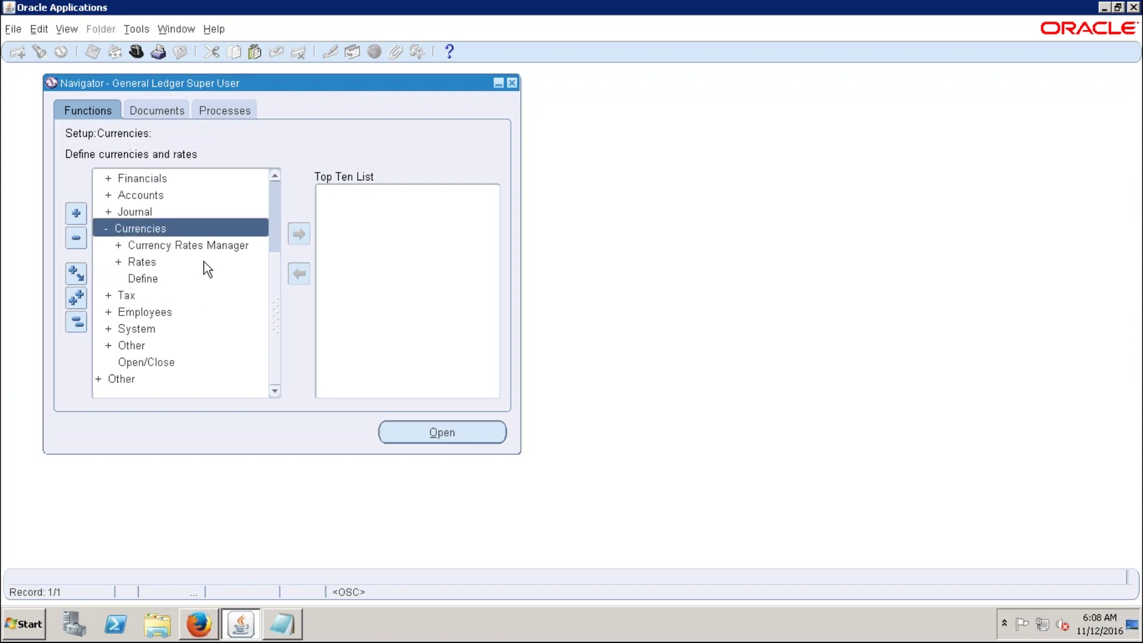
click(150, 280)
double_click(158, 280)
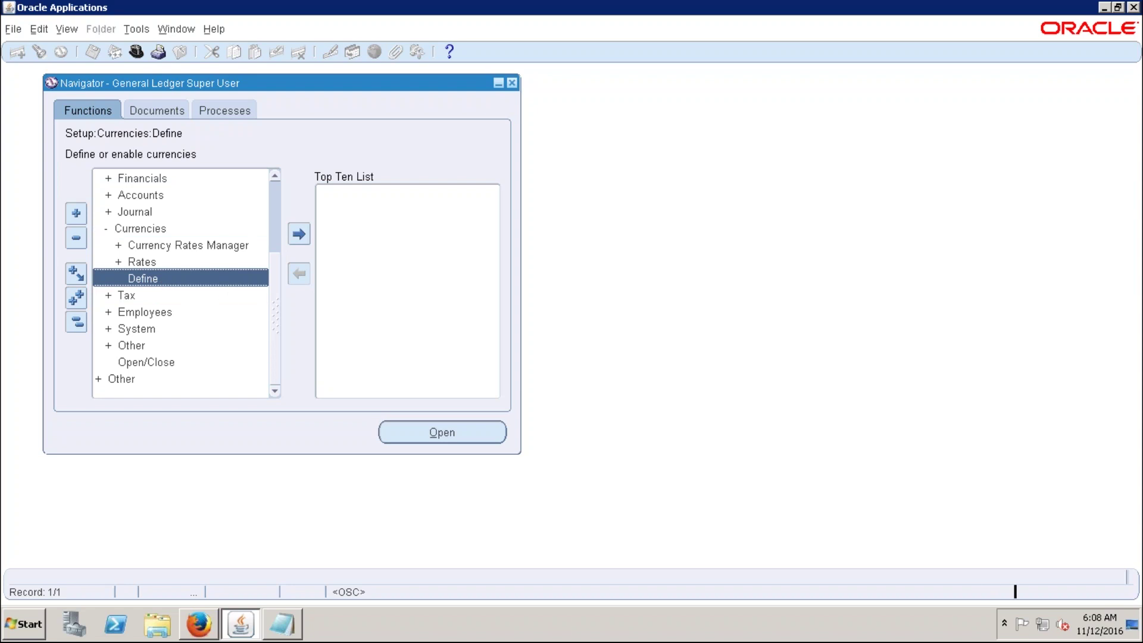
drag(274, 74, 407, 135)
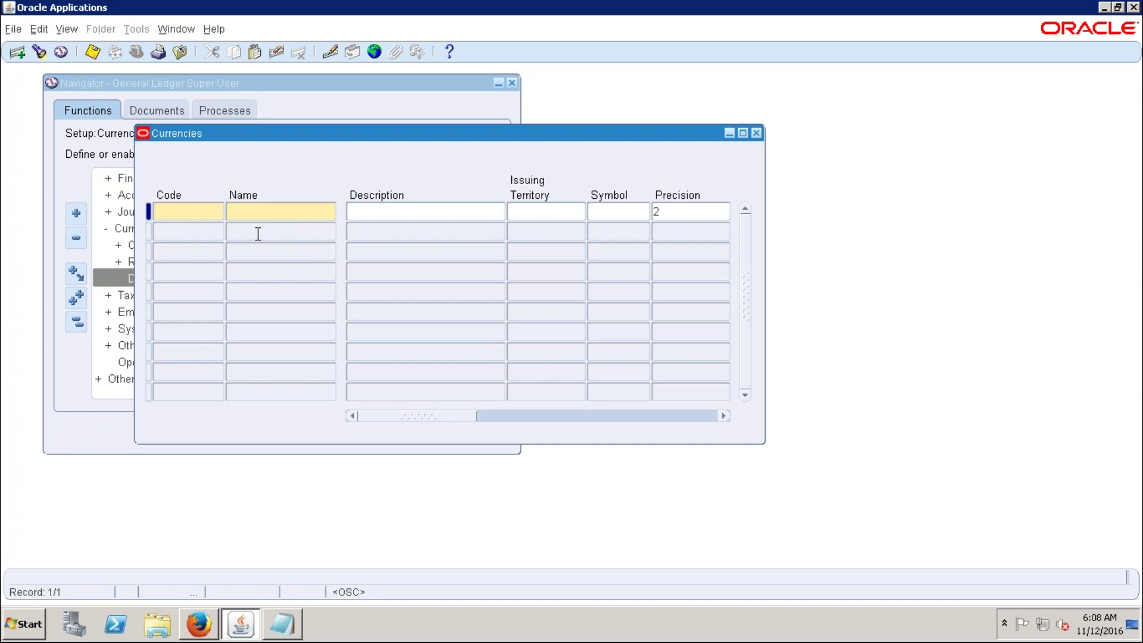
click(281, 622)
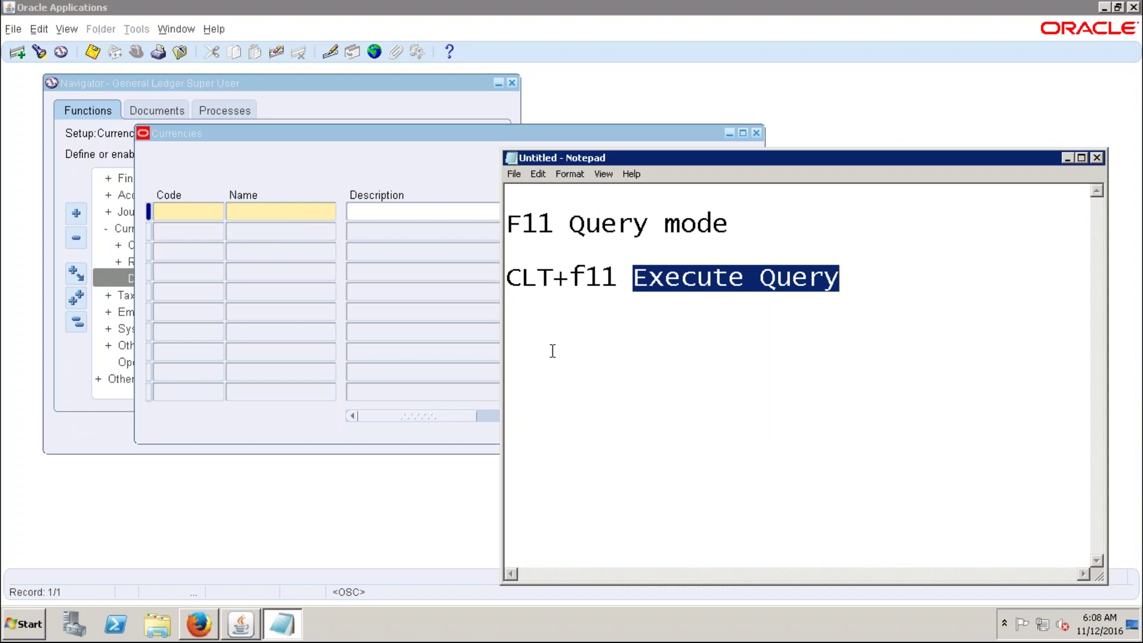
drag(728, 225, 505, 224)
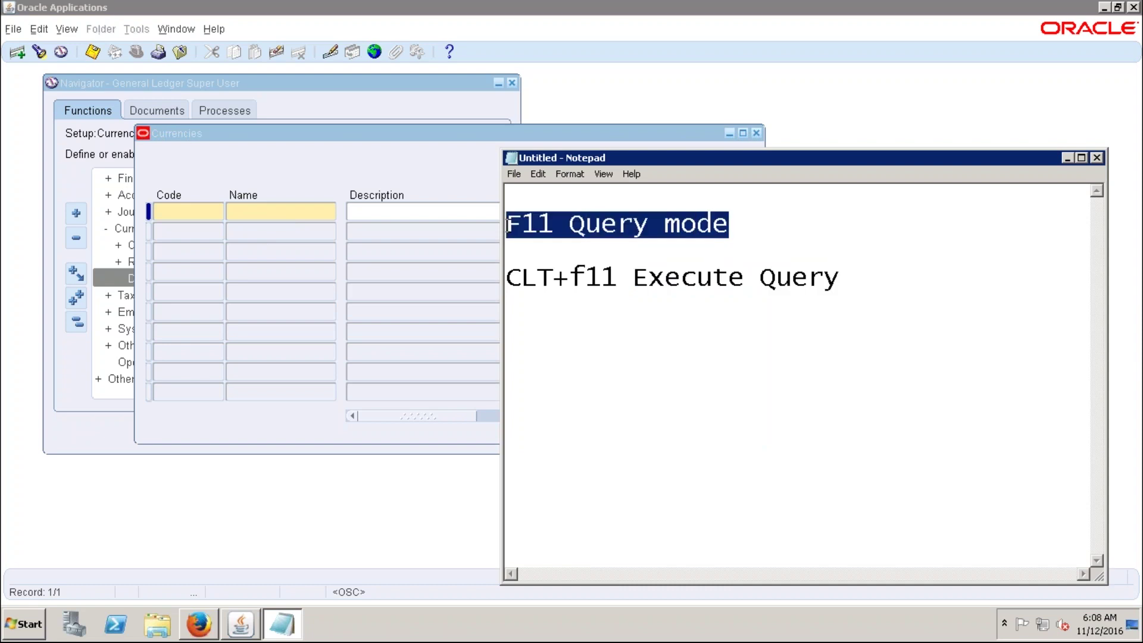
drag(617, 278, 507, 277)
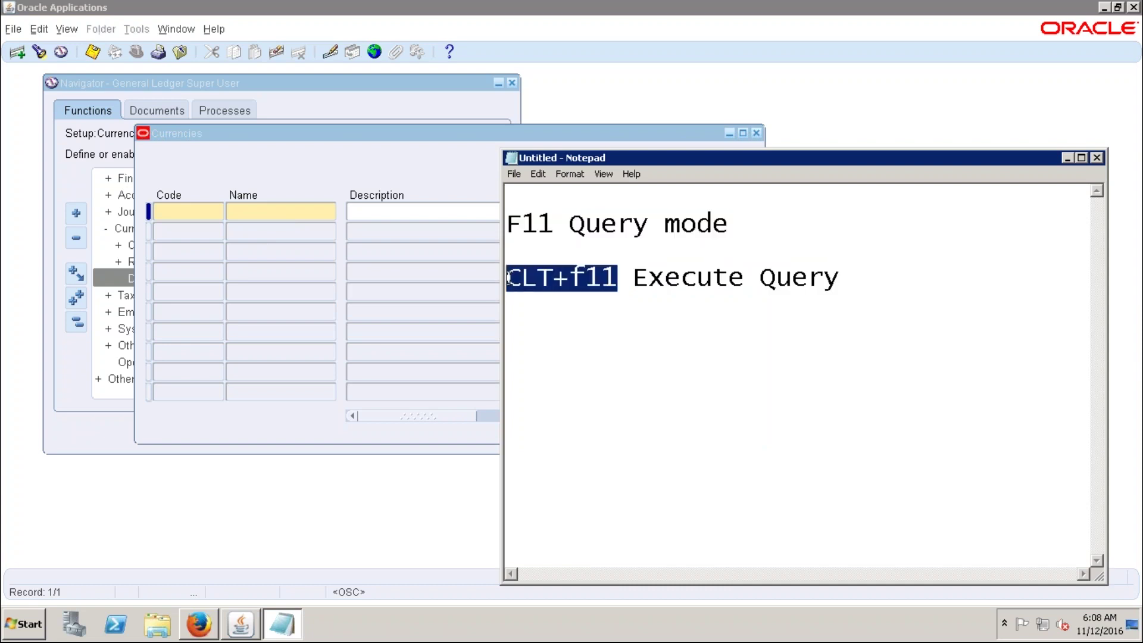
click(227, 168)
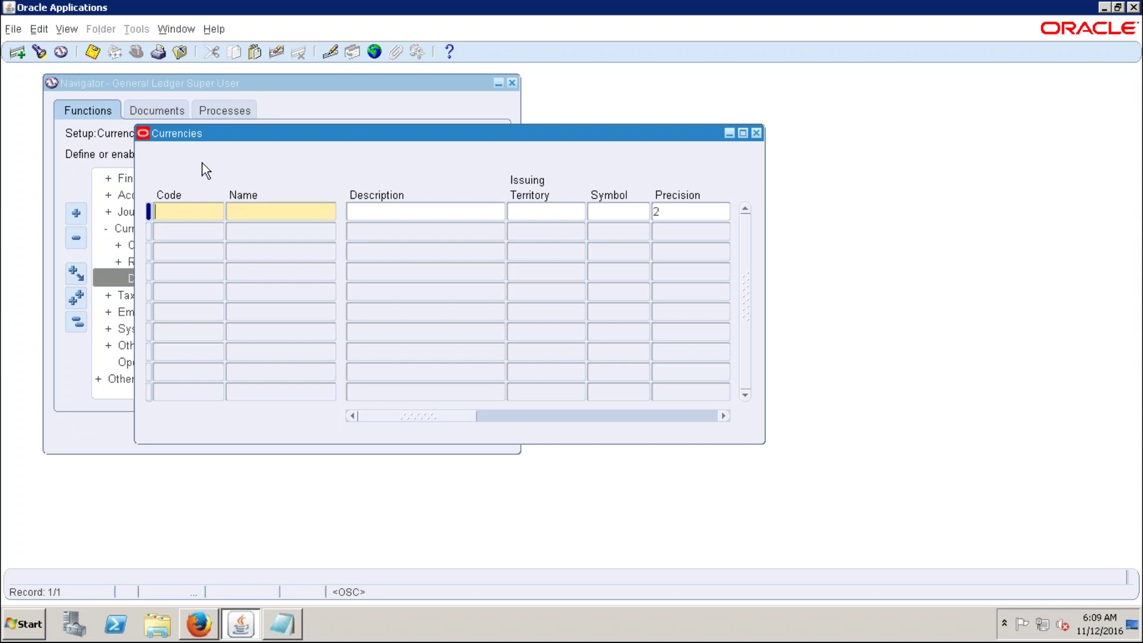
Query all existing currencies and scroll the list, selecting the Australian Dollar record.
key(ctrl+F11)
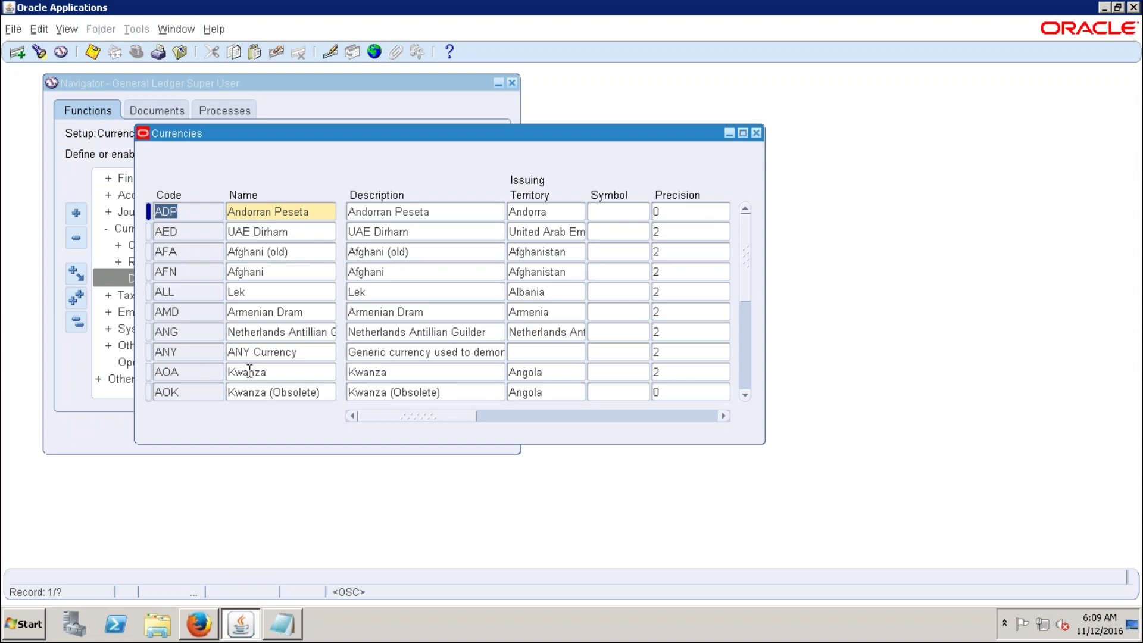
scroll(191, 371, down, 2)
scroll(191, 370, down, 3)
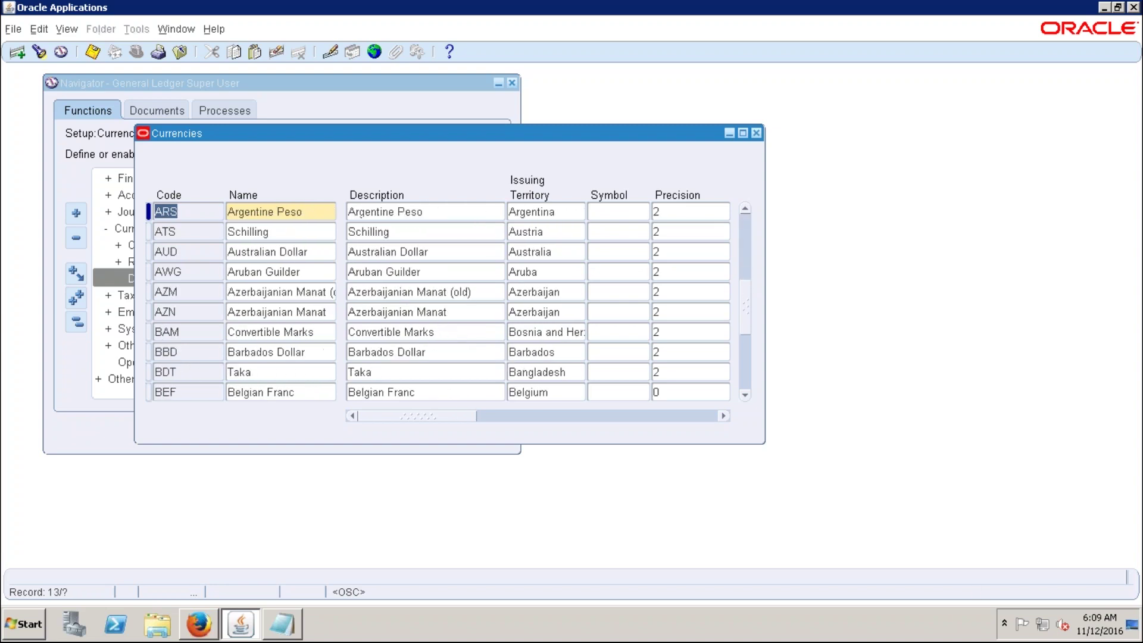
click(190, 251)
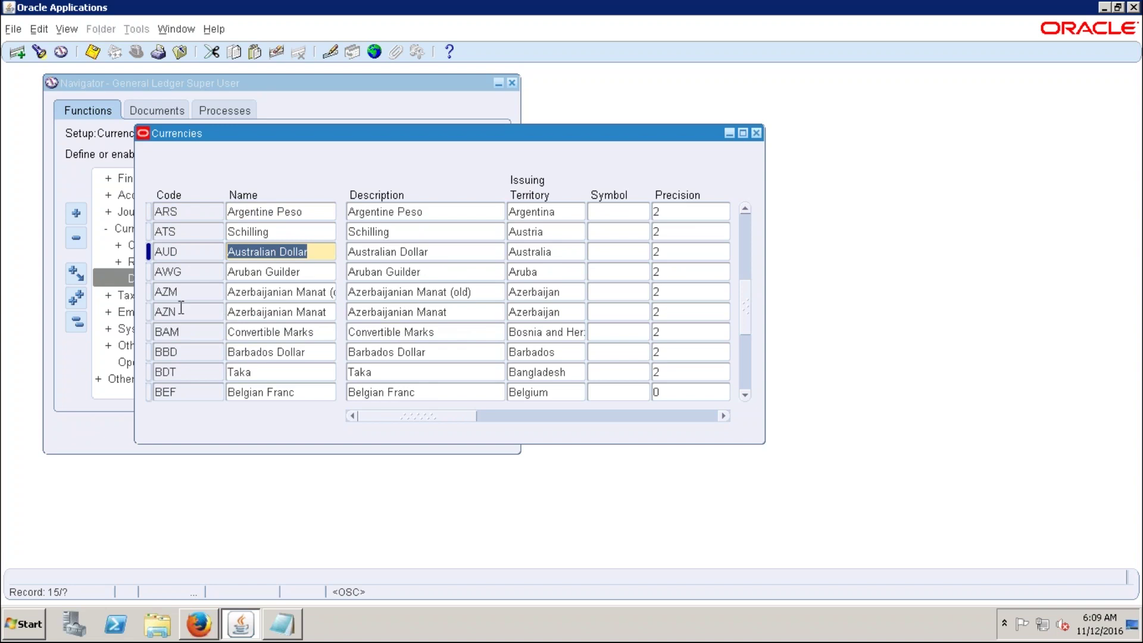
scroll(185, 304, down, 2)
scroll(185, 305, down, 1)
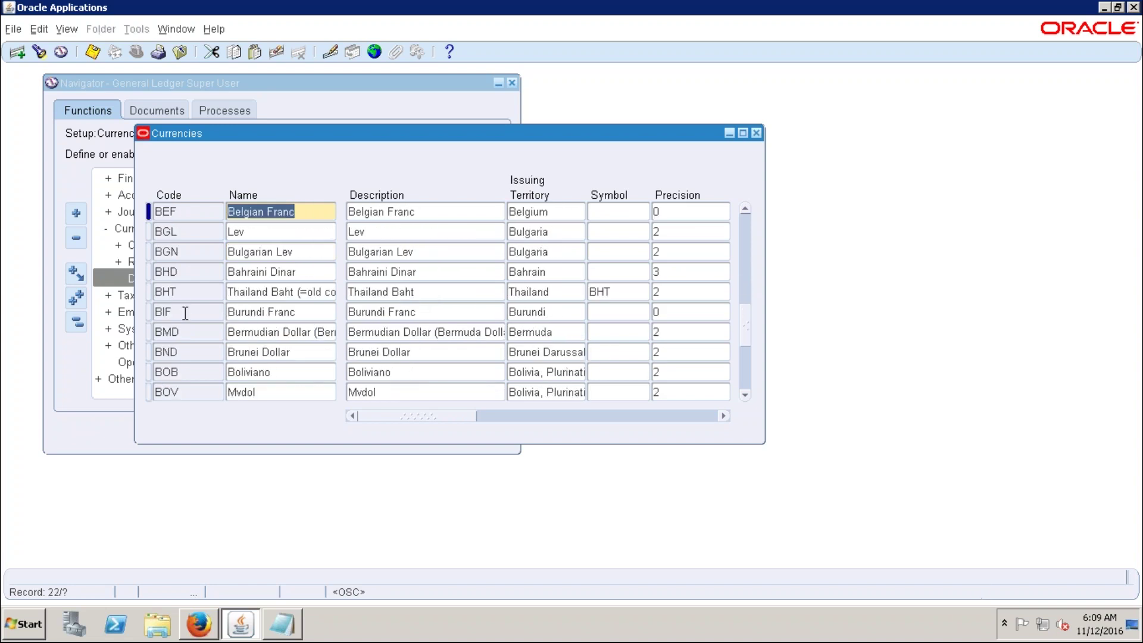
scroll(282, 325, down, 3)
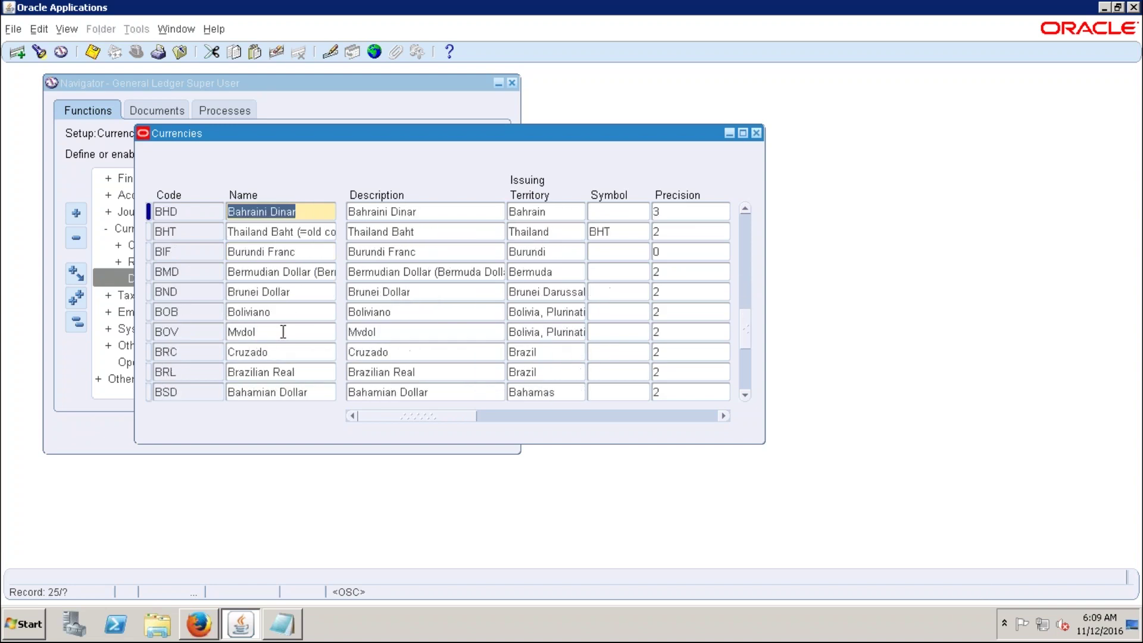
scroll(282, 340, down, 3)
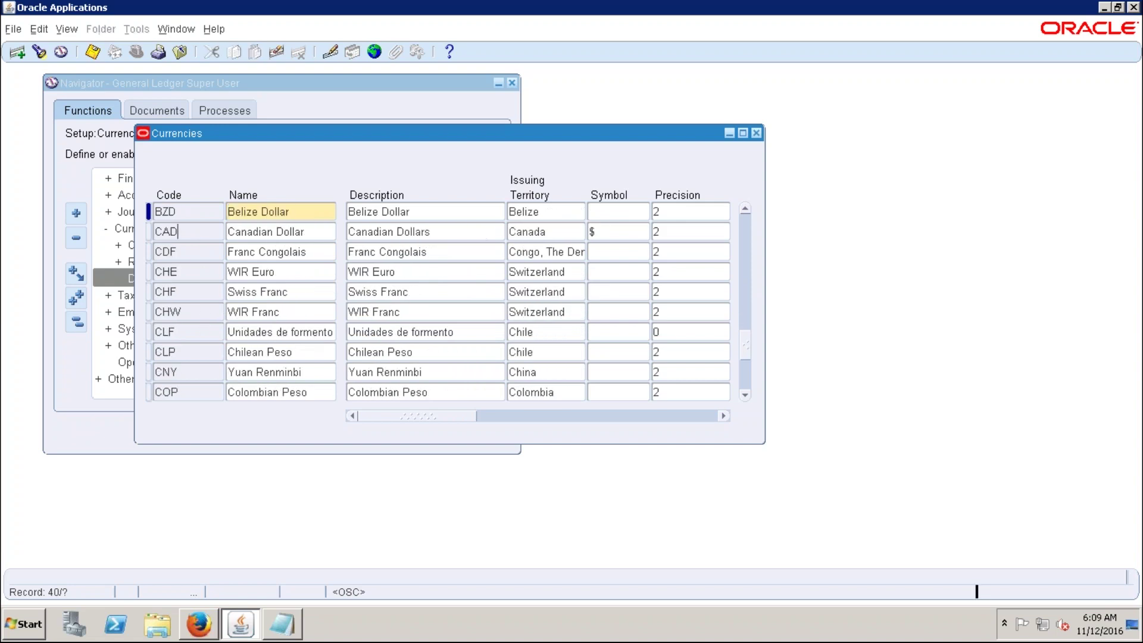
scroll(276, 336, down, 3)
scroll(440, 301, down, 3)
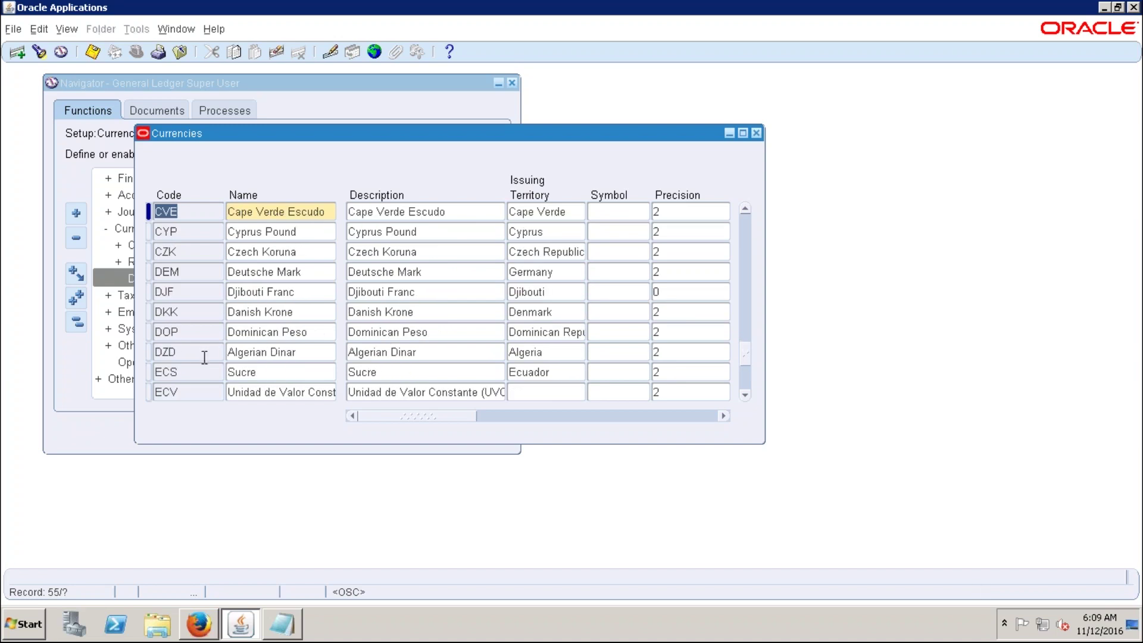
scroll(205, 354, down, 3)
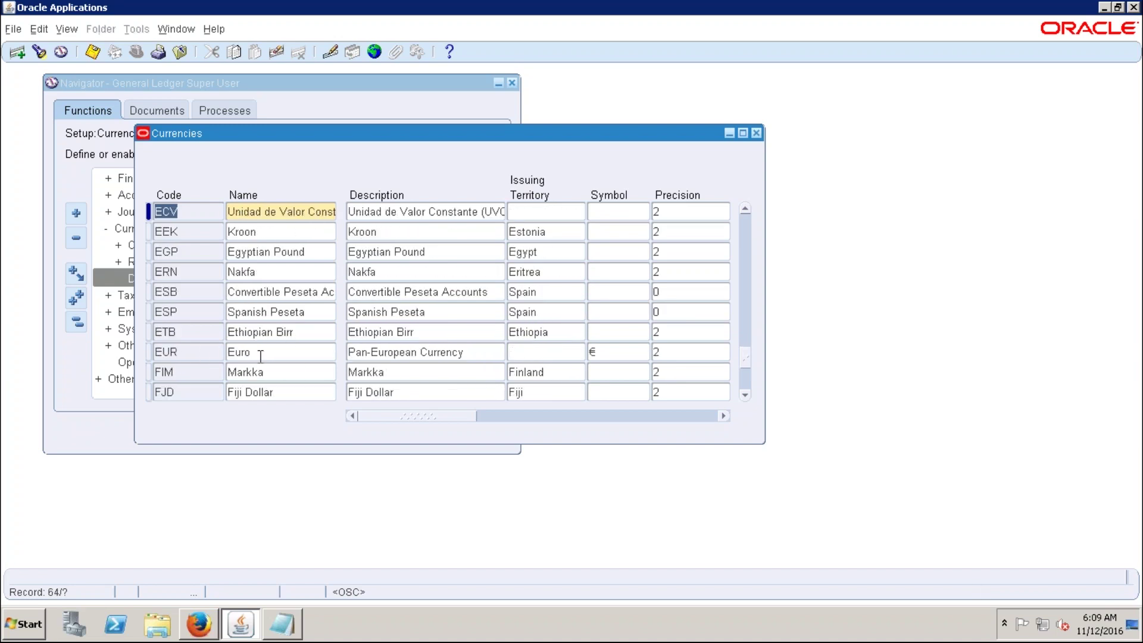
Inspect further existing records such as Euro and Indian Rupee.
click(257, 351)
scroll(214, 366, down, 1)
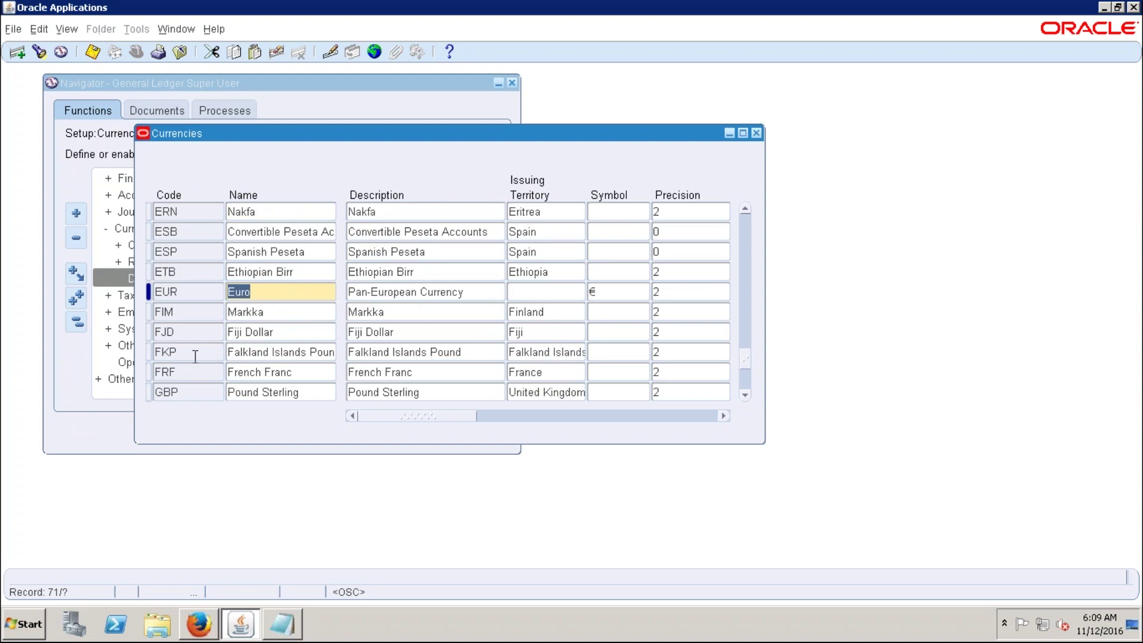
scroll(195, 362, down, 1)
scroll(194, 362, down, 1)
click(179, 331)
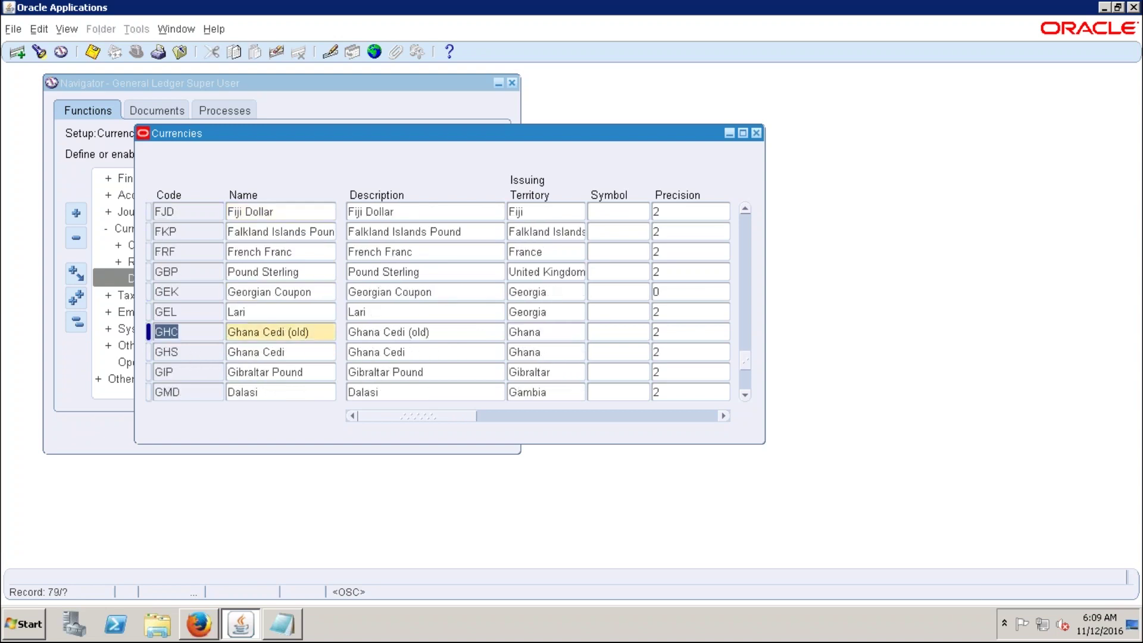
click(197, 271)
scroll(200, 366, down, 4)
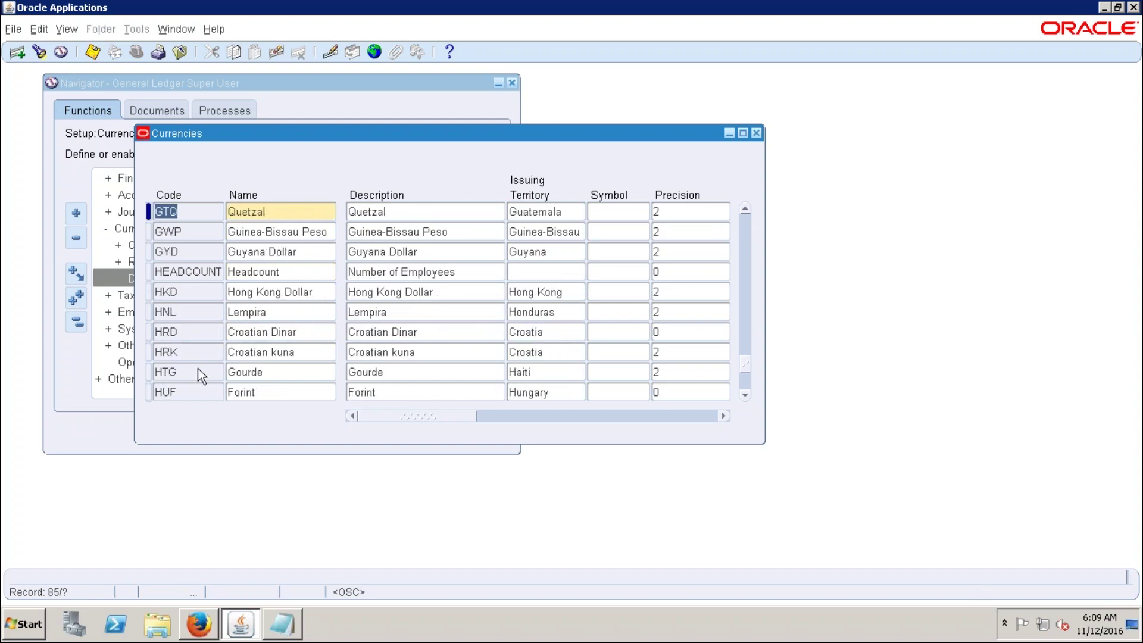
scroll(198, 368, down, 2)
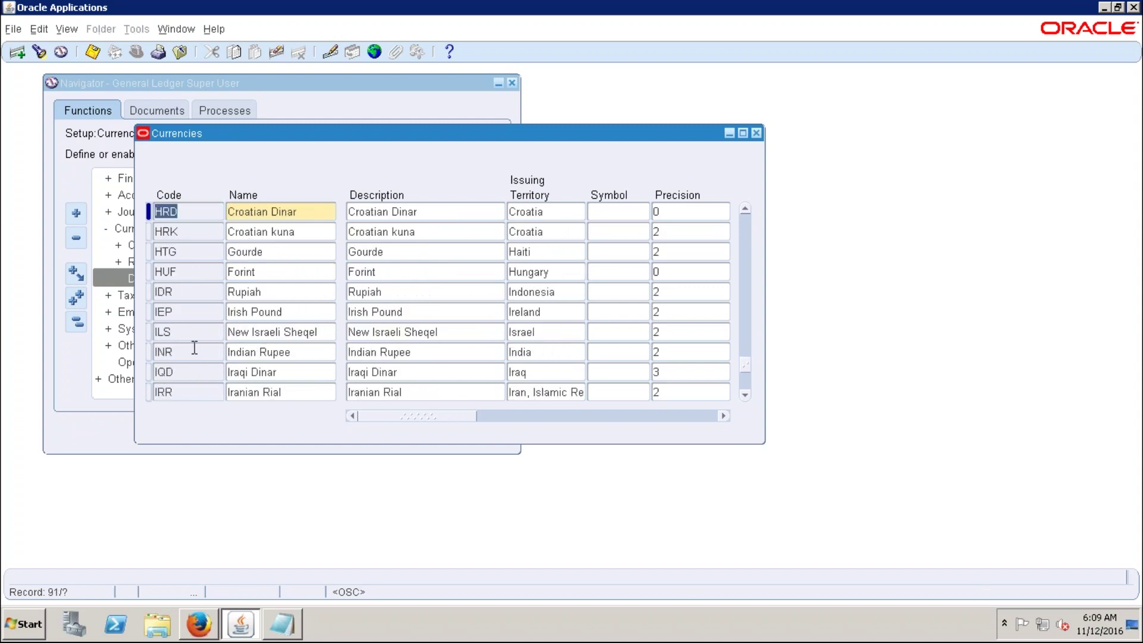
click(230, 352)
drag(229, 352, 284, 352)
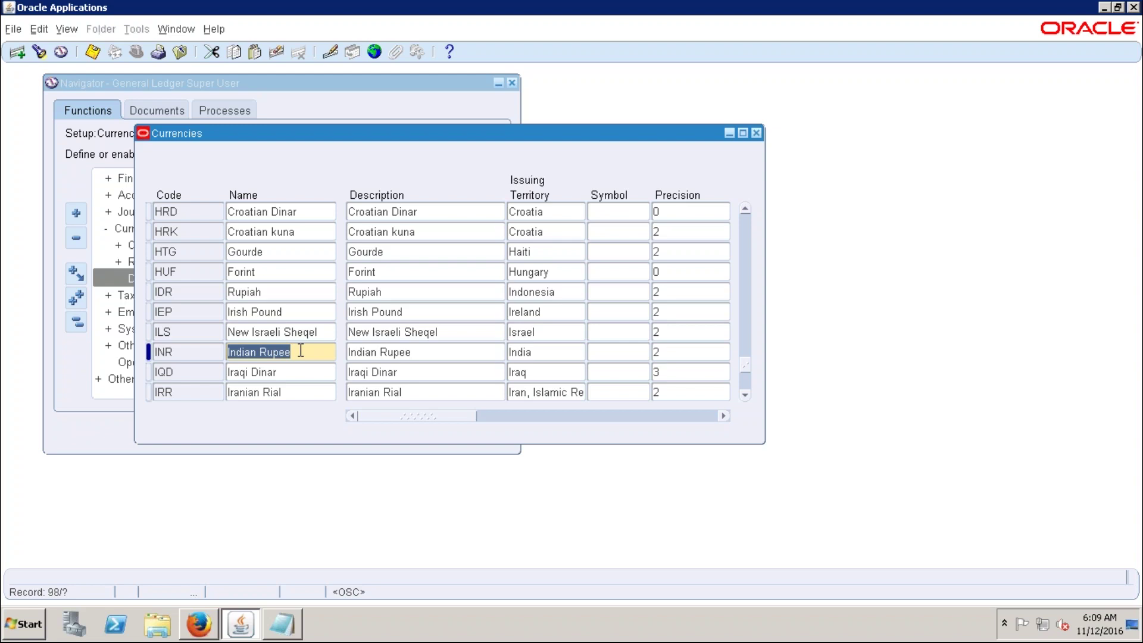
scroll(739, 306, up, 17)
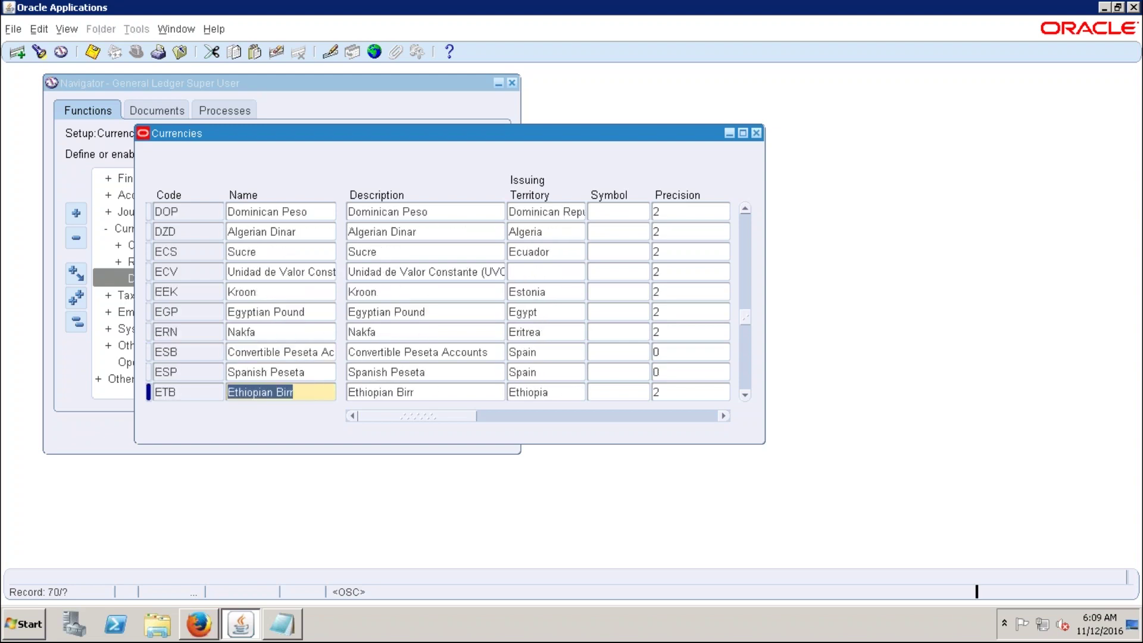
drag(748, 284, 745, 224)
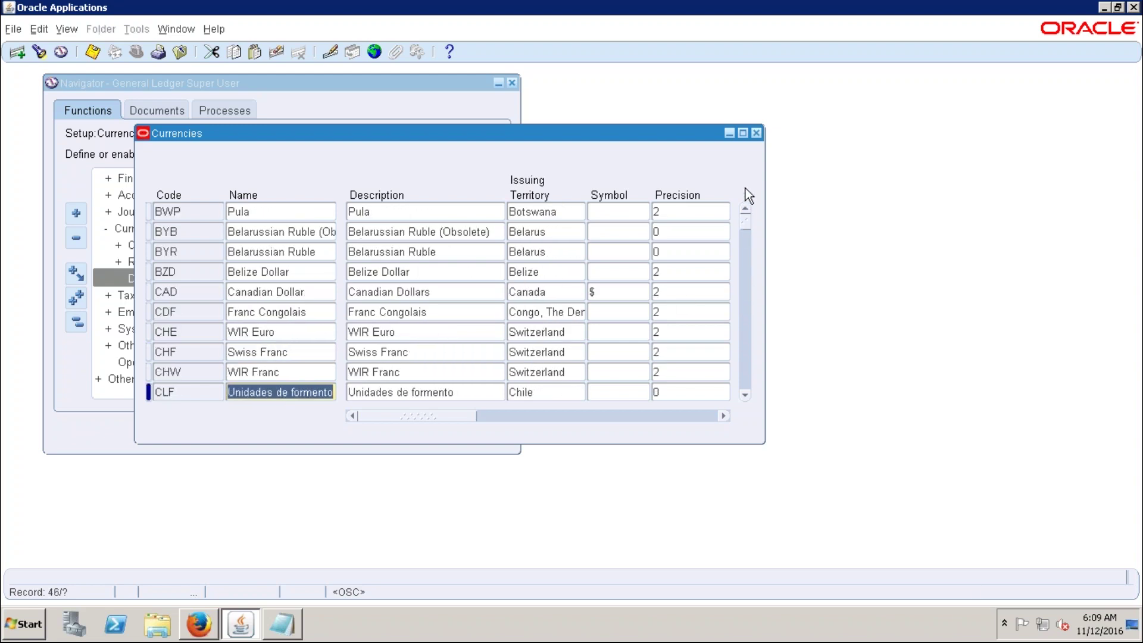
Go back to the ADP record and insert a blank currency row below it.
click(181, 216)
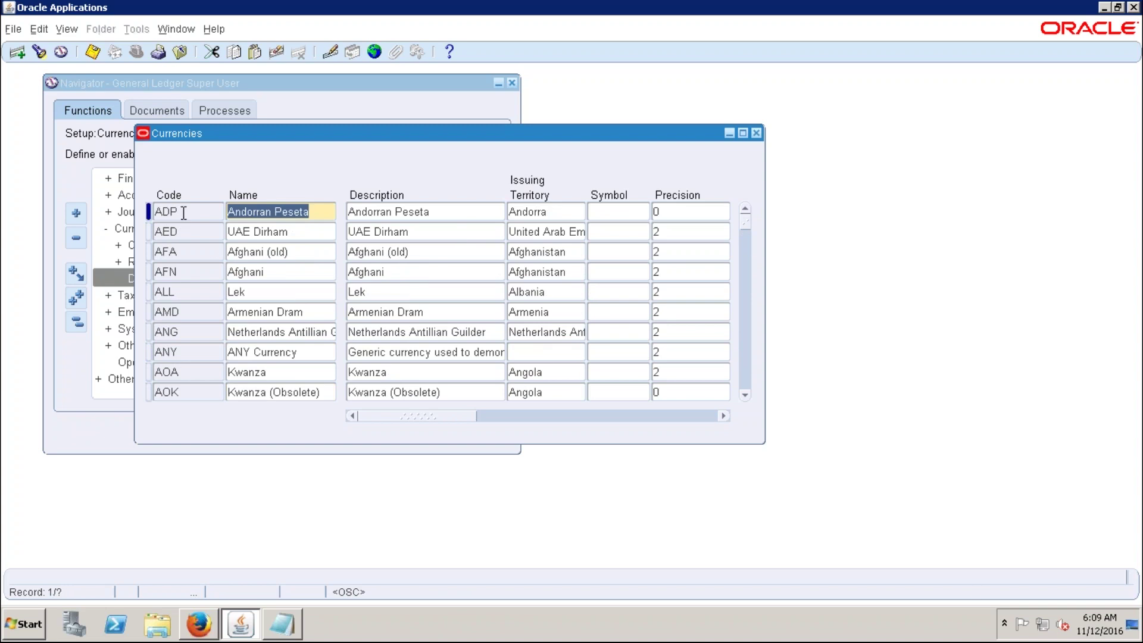
double_click(189, 213)
click(190, 213)
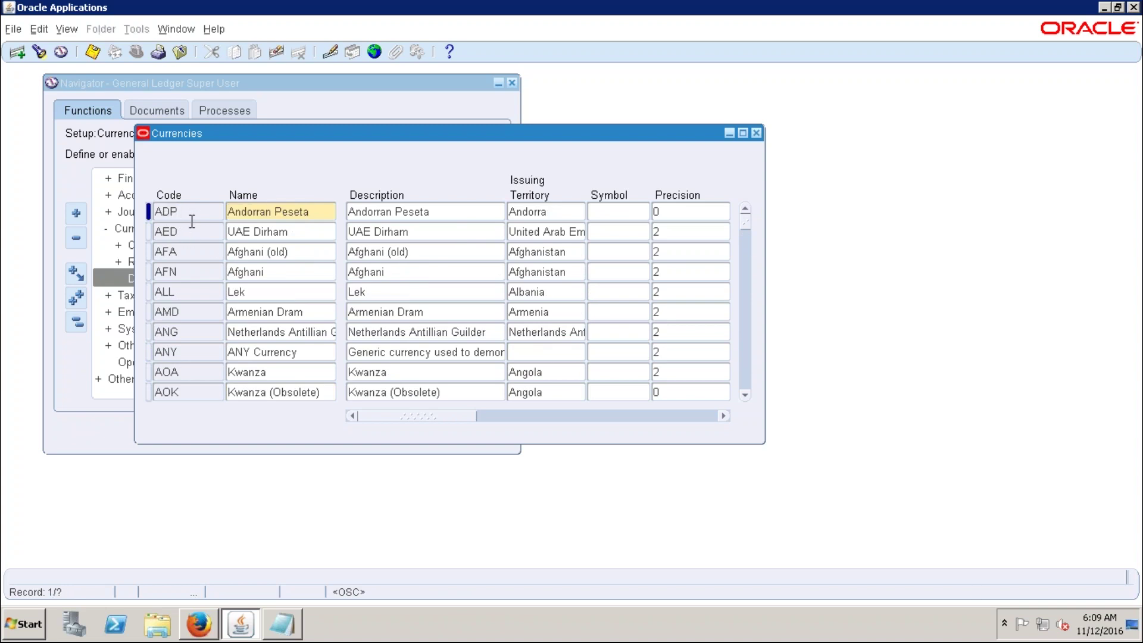
double_click(167, 213)
click(204, 214)
click(21, 55)
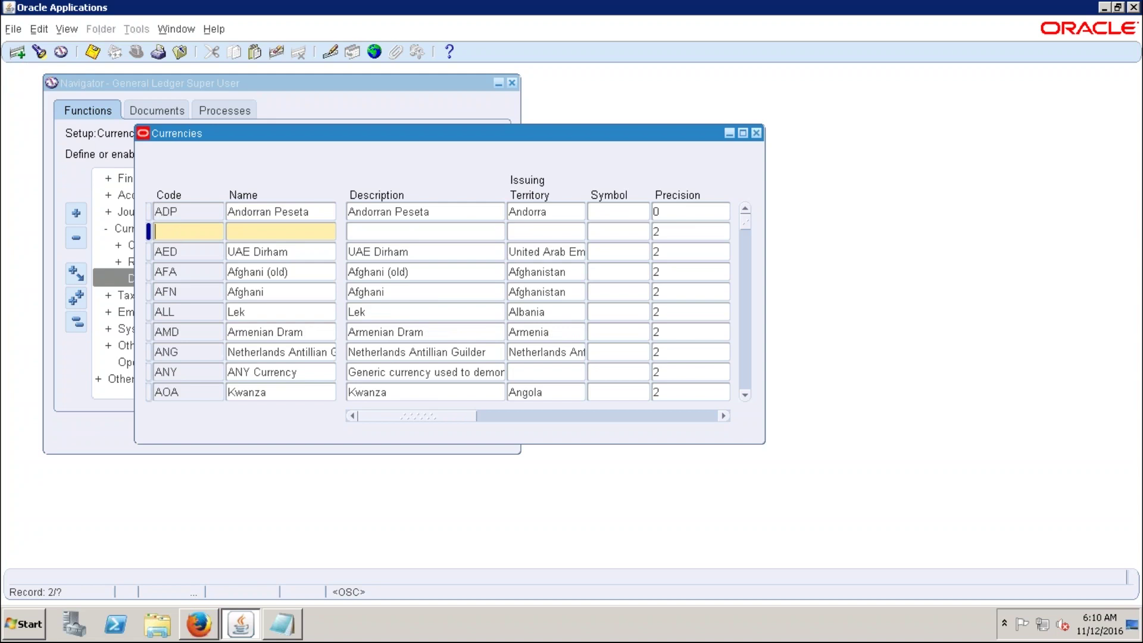
Enter REL as the new currency's code.
text(REL)
double_click(156, 232)
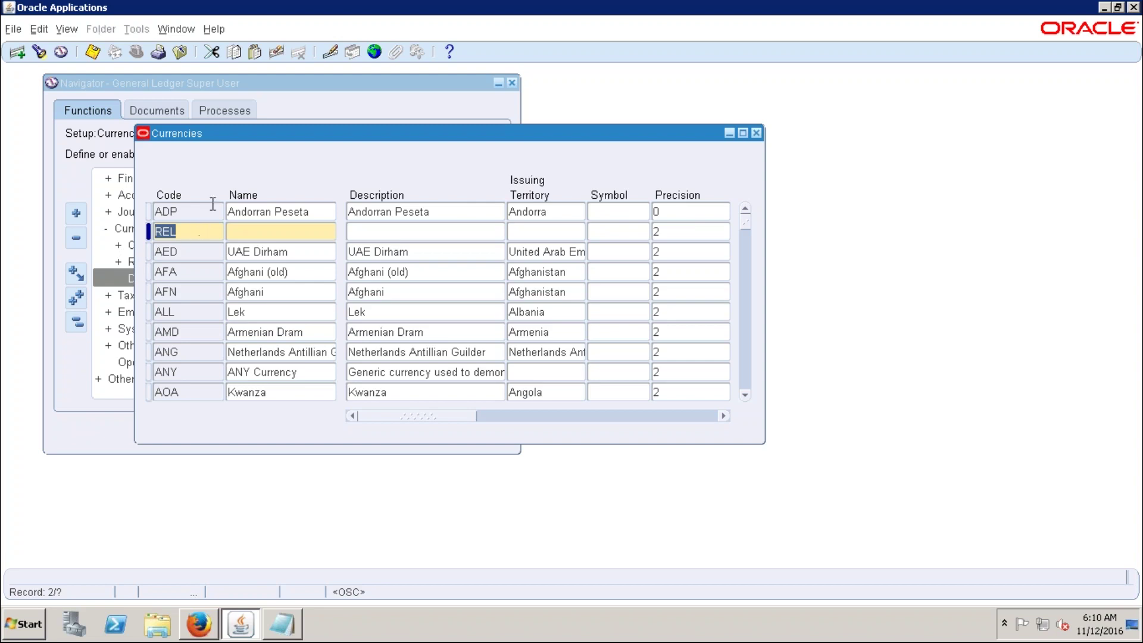
drag(178, 231, 148, 232)
click(189, 231)
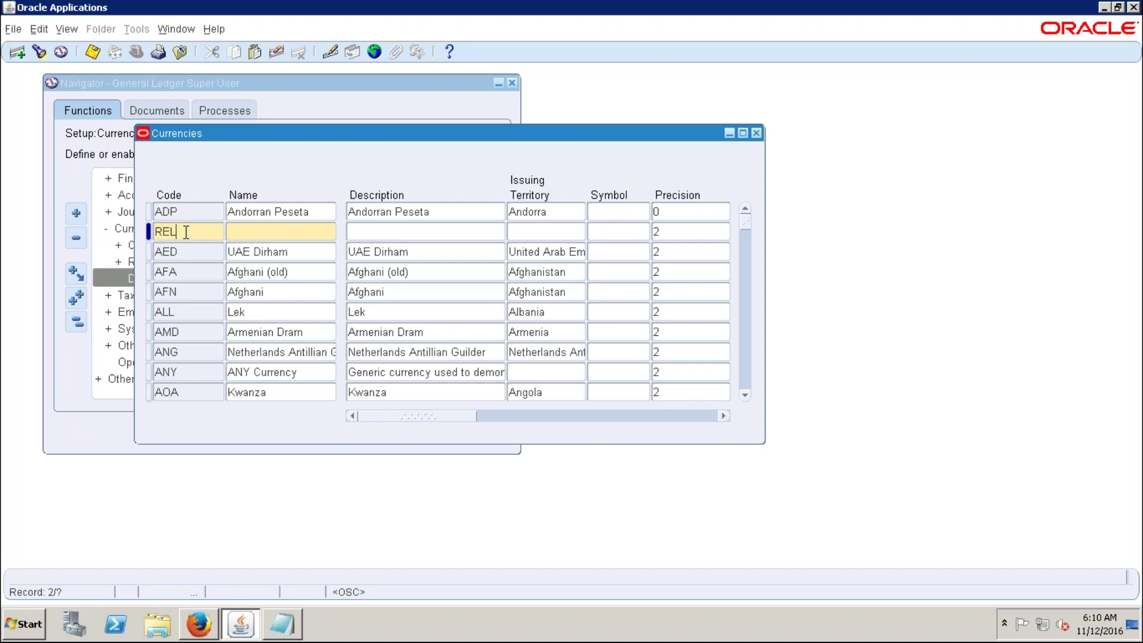
drag(185, 231, 148, 232)
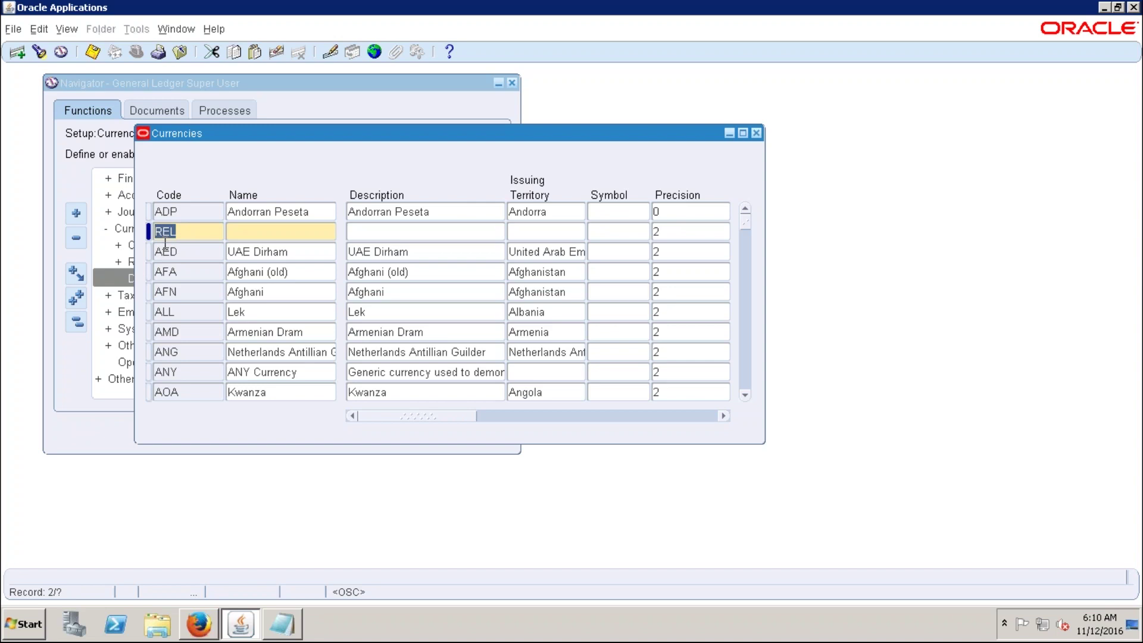
click(181, 232)
drag(179, 231, 148, 232)
Enter REL as the currency name and select the REL code text to copy.
click(260, 231)
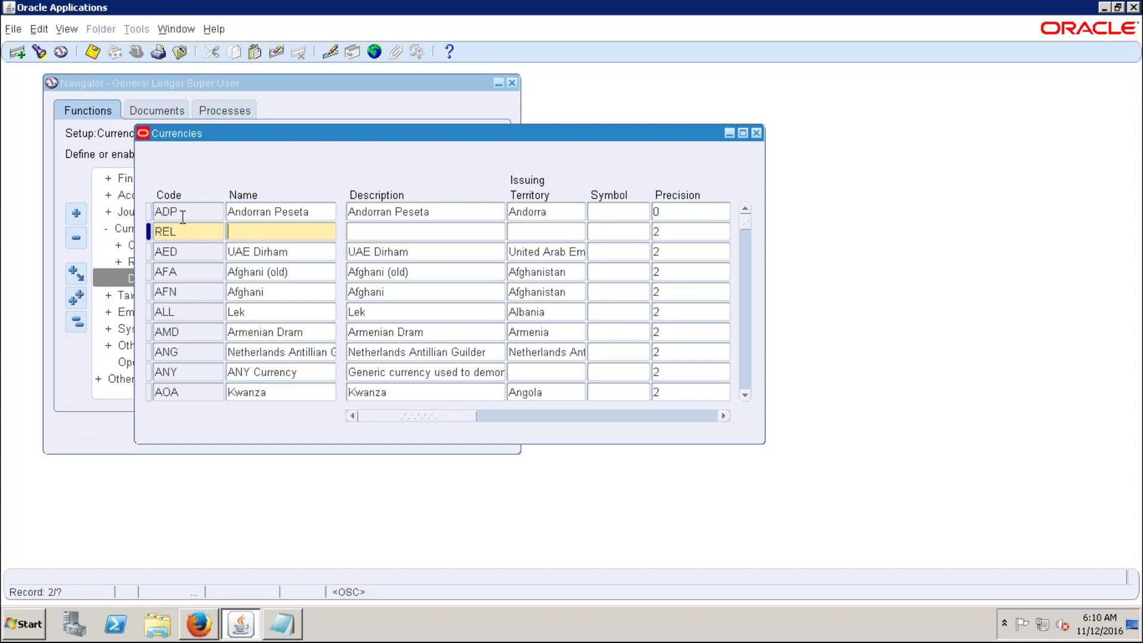
double_click(181, 232)
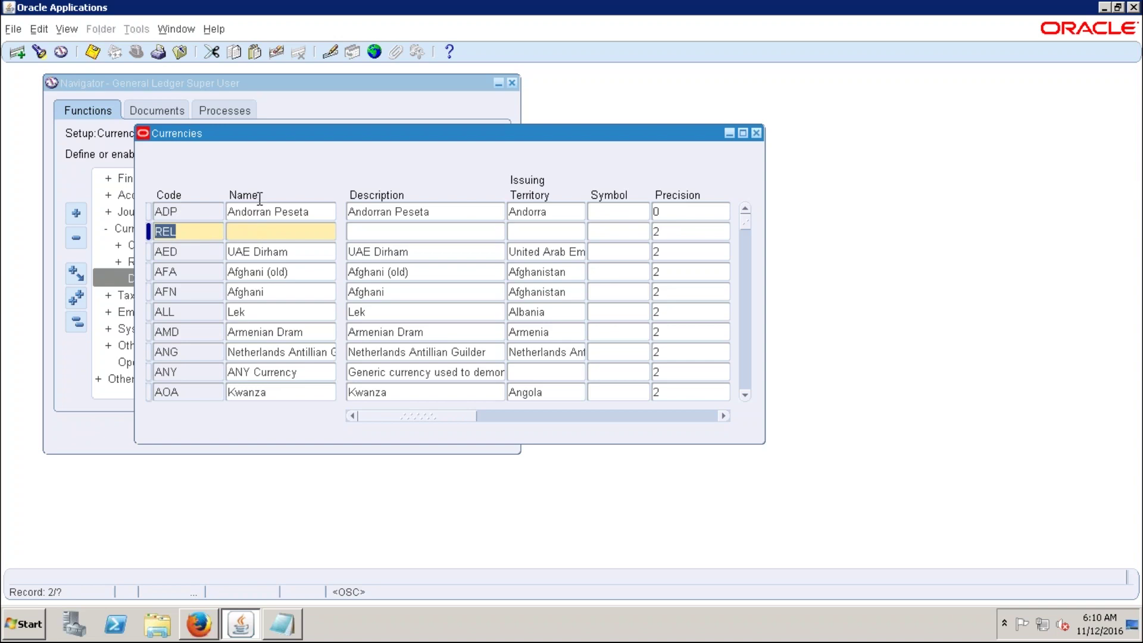
click(261, 231)
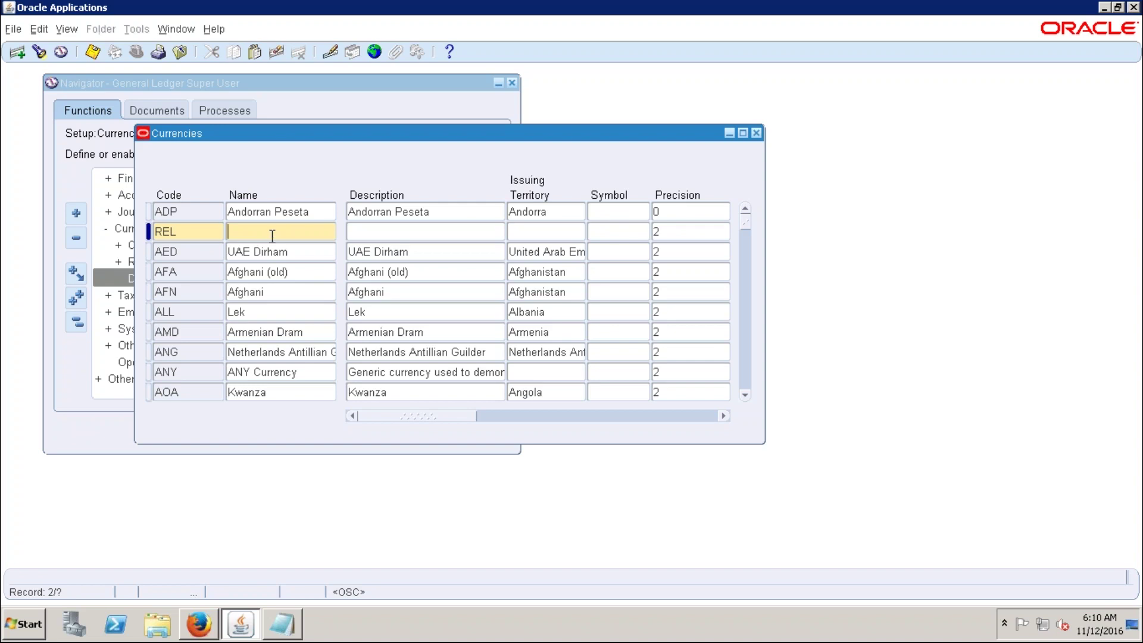
text(REL)
click(381, 233)
double_click(206, 229)
key(ctrl+c)
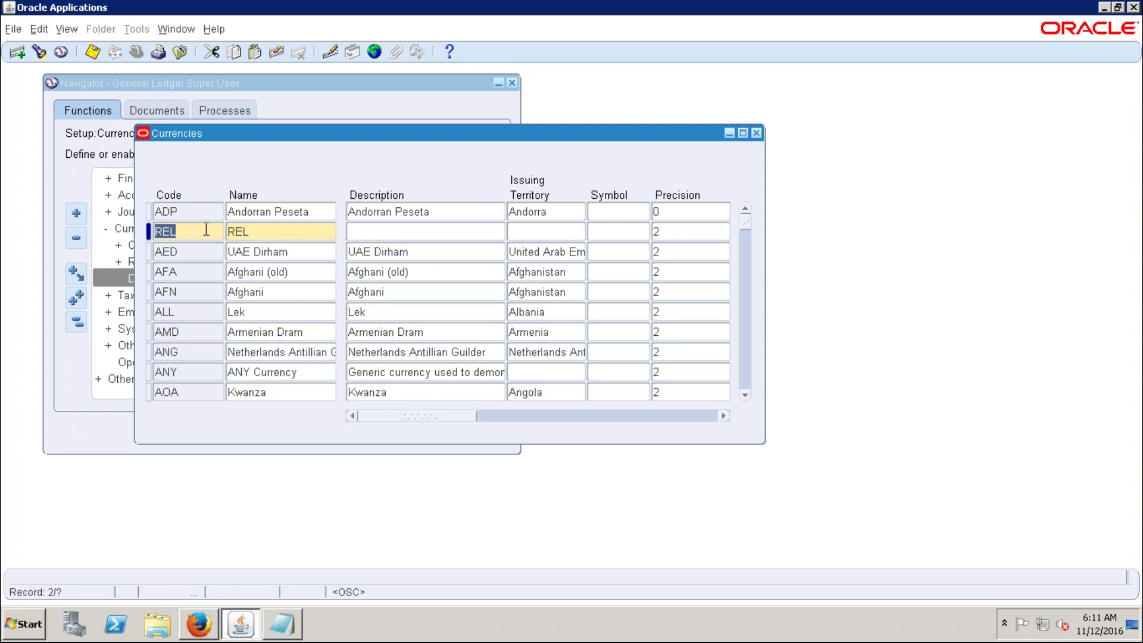
Paste REL into the REL currency's Description field.
click(364, 234)
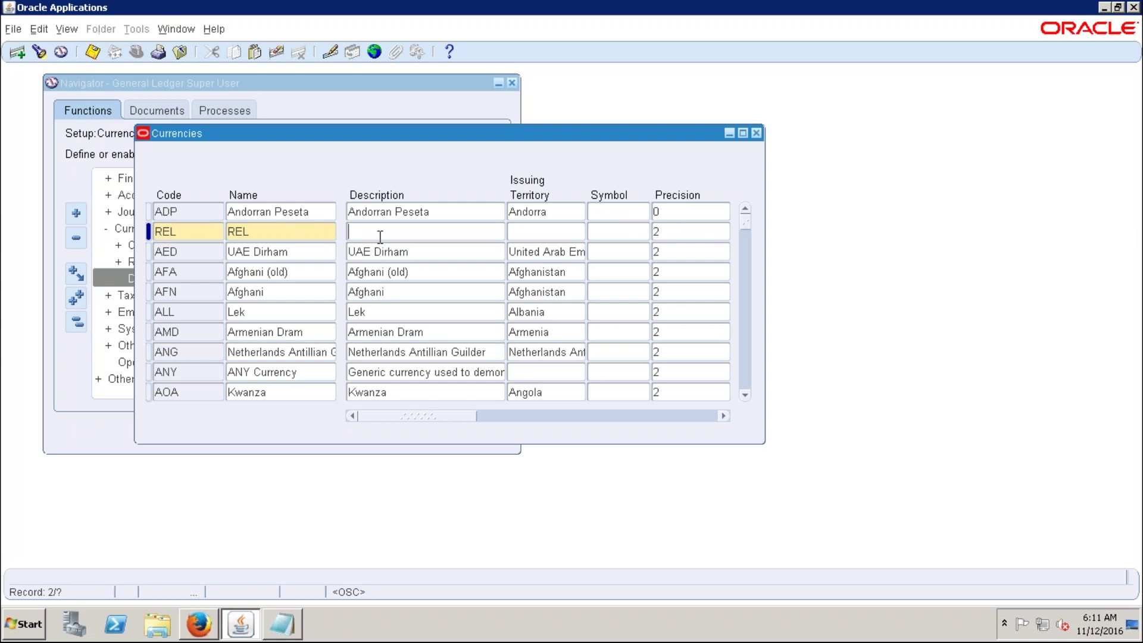
key(ctrl+v)
double_click(202, 227)
double_click(285, 226)
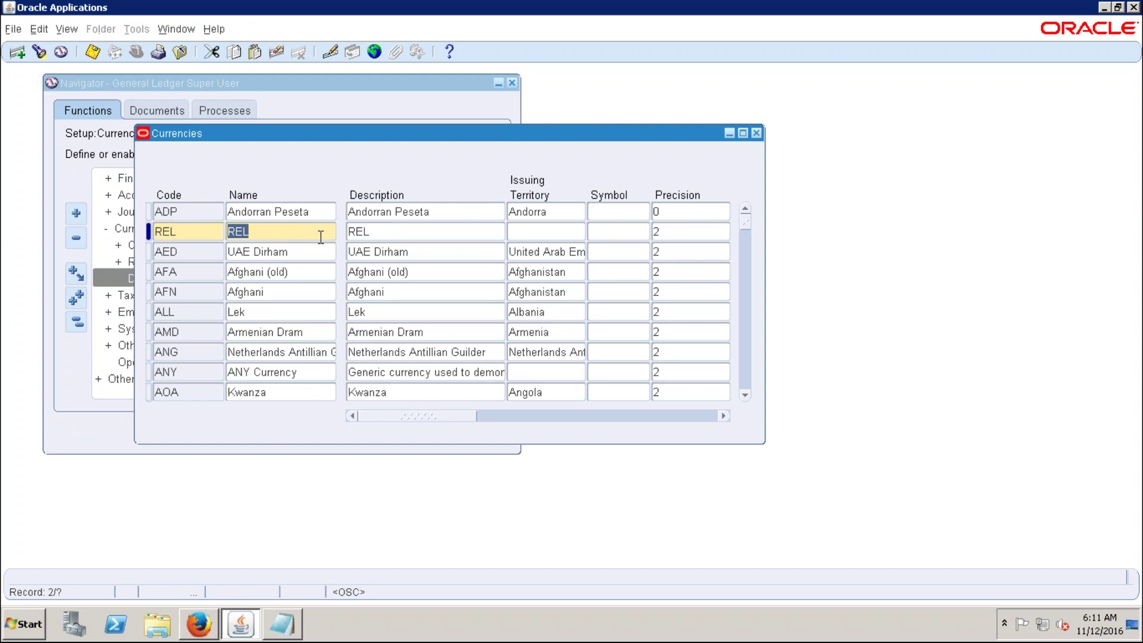
double_click(384, 233)
click(370, 229)
drag(370, 230, 328, 230)
click(431, 231)
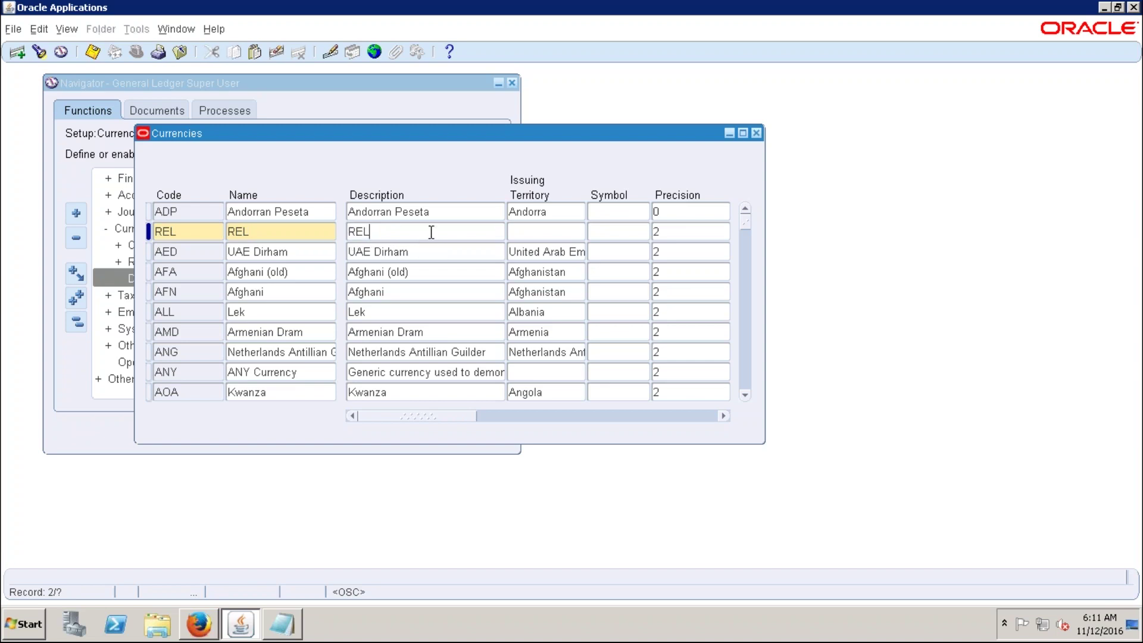
drag(393, 230, 288, 228)
Move across the REL row into the empty Issuing Territory field.
click(562, 234)
click(169, 231)
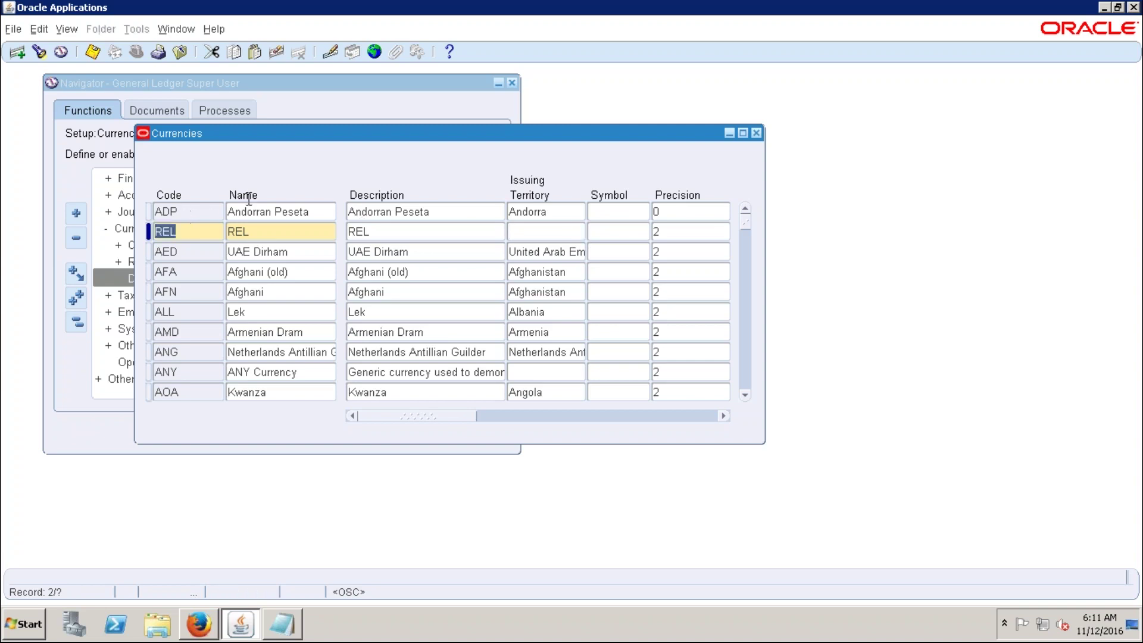
click(256, 231)
click(397, 232)
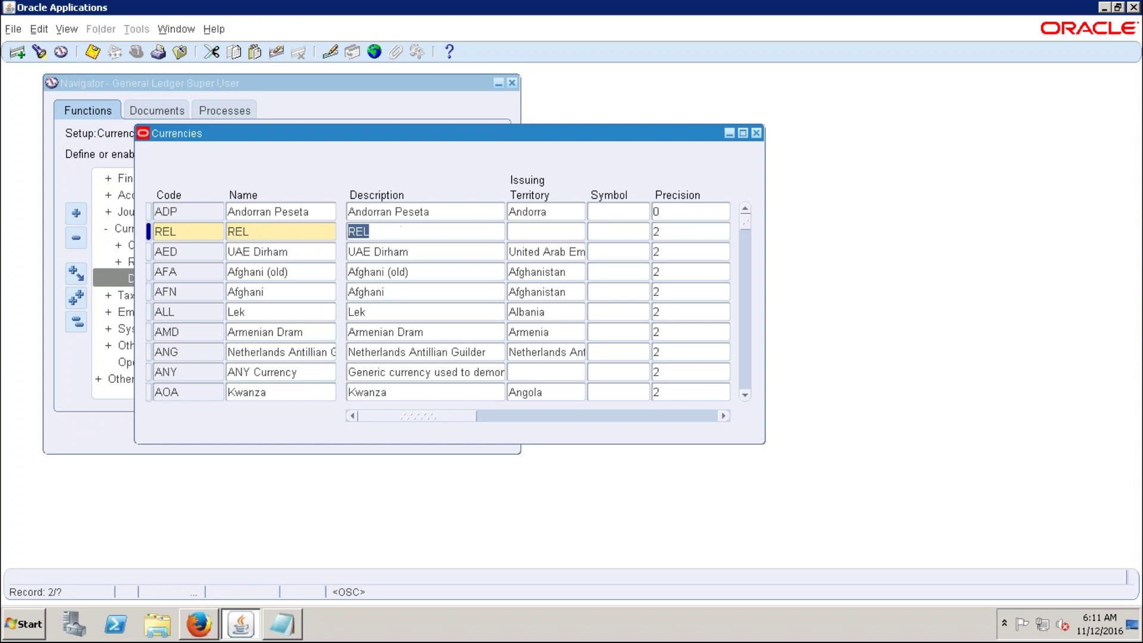
click(532, 234)
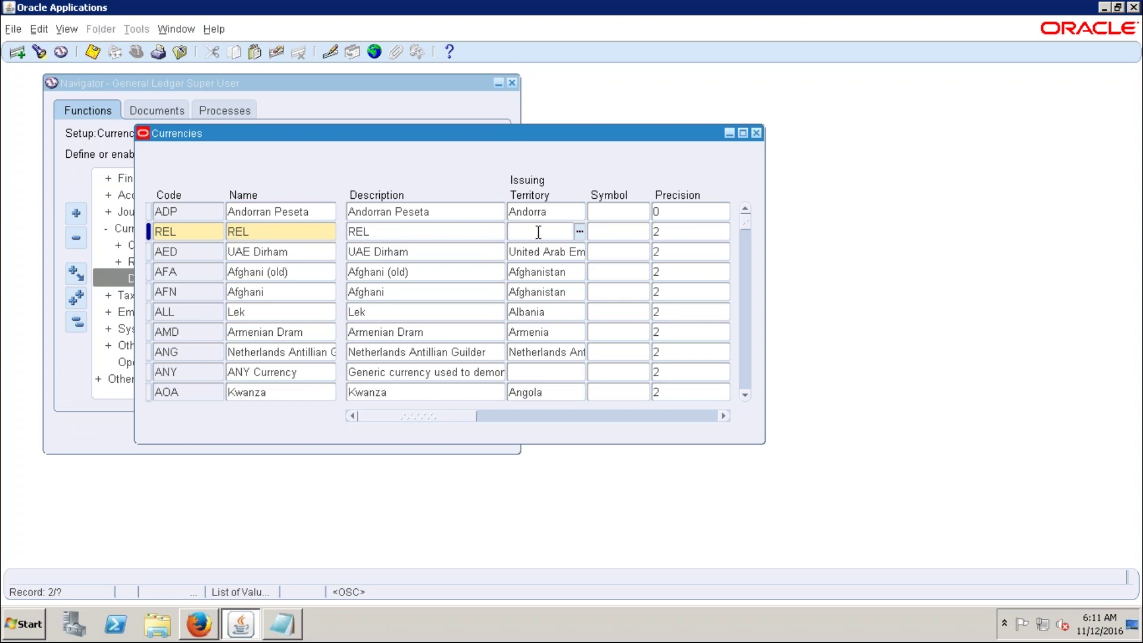
click(382, 232)
click(300, 231)
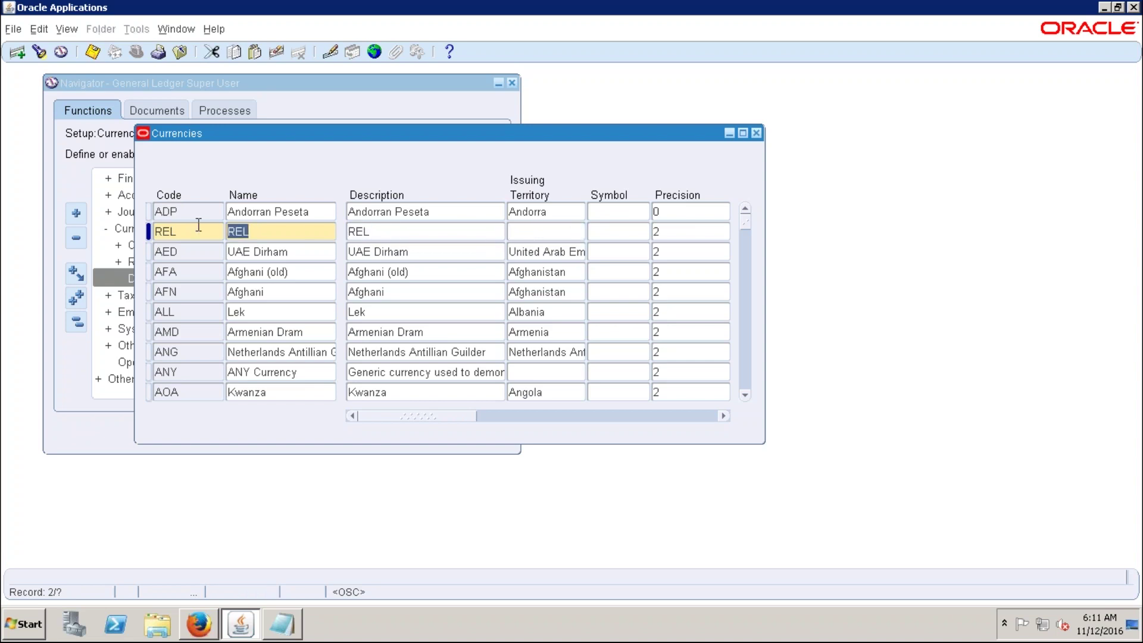
click(563, 232)
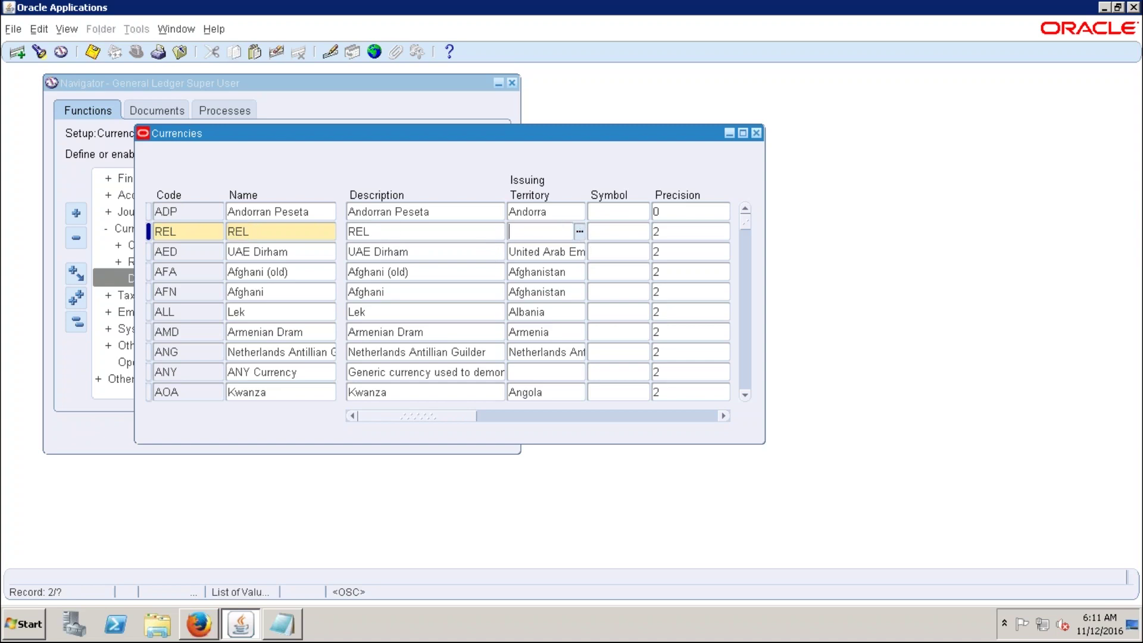
Choose India from the Territories list as REL's issuing territory.
click(579, 232)
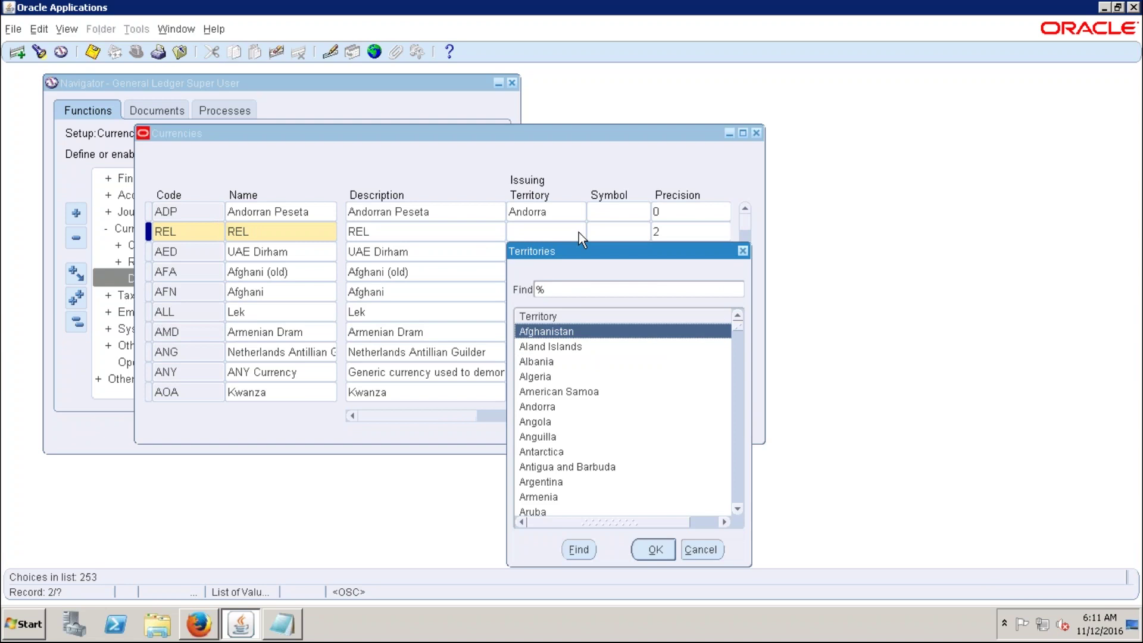
text(i)
double_click(542, 347)
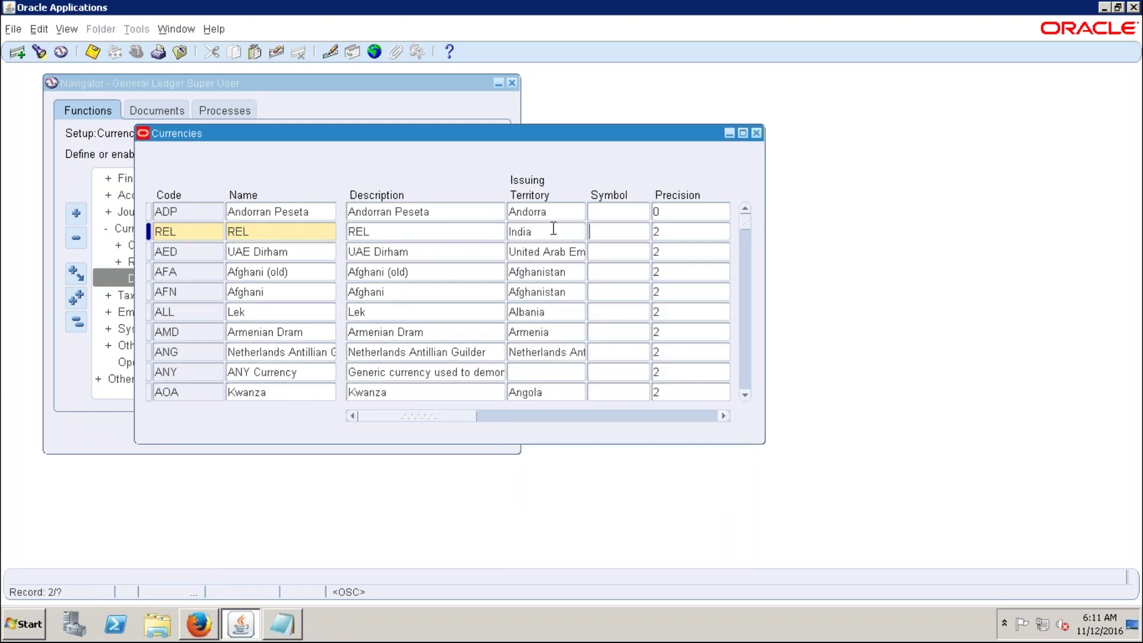
drag(542, 127, 529, 126)
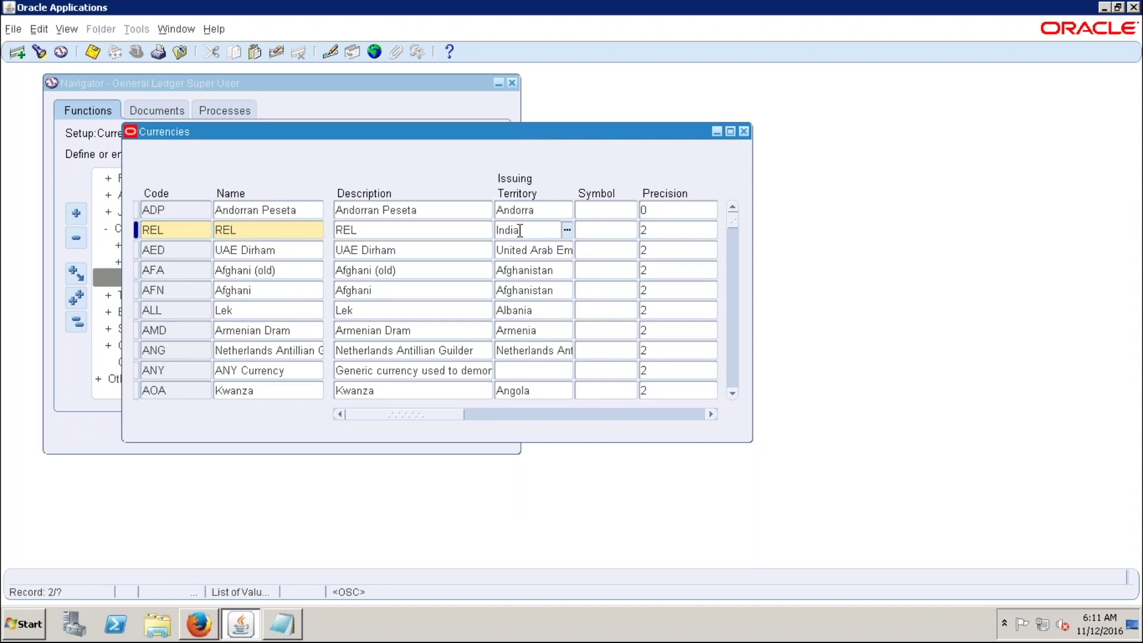
click(514, 236)
double_click(522, 231)
click(478, 230)
click(522, 231)
drag(522, 233, 490, 232)
click(538, 231)
click(462, 231)
click(536, 231)
click(537, 231)
click(615, 229)
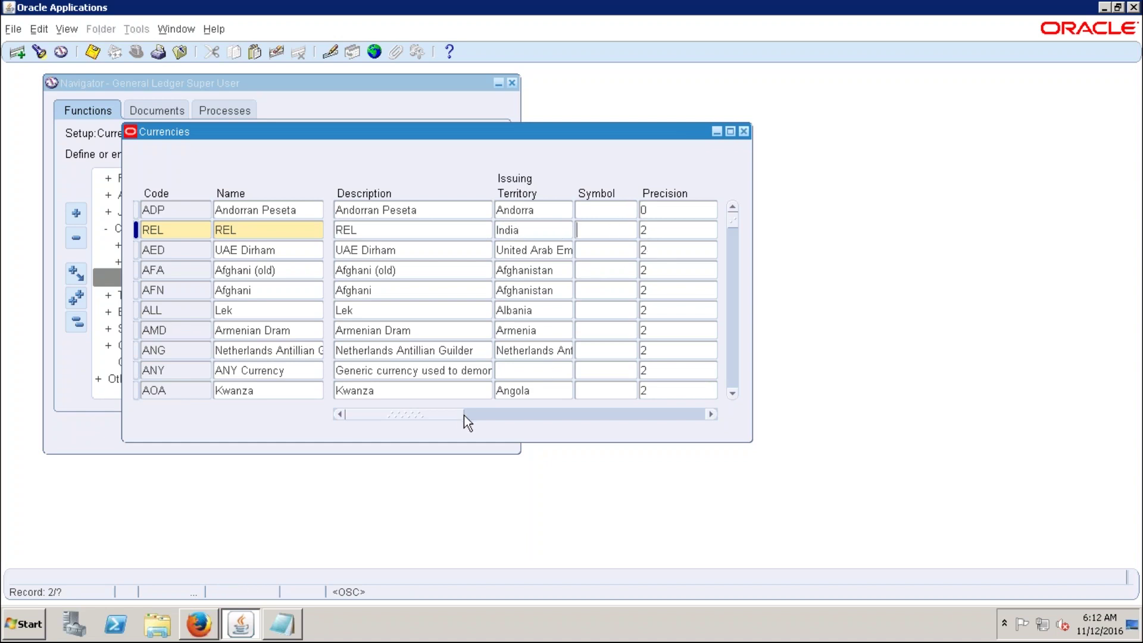
Scroll right to view REL's Precision 2 and Extended Precision 5 columns.
drag(457, 413, 484, 413)
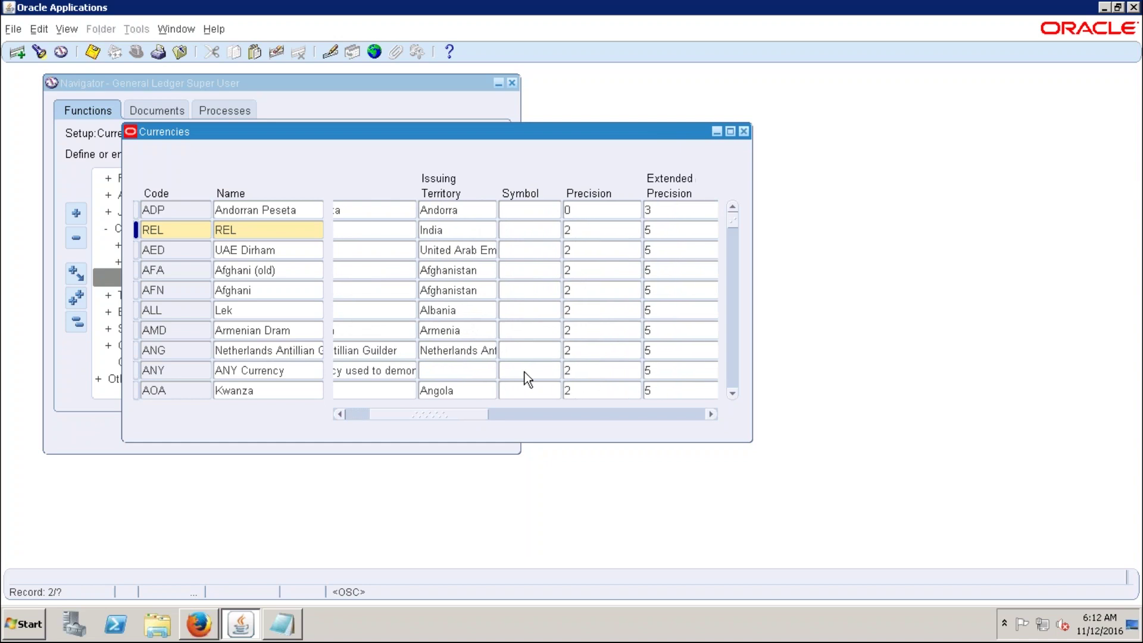
click(581, 231)
drag(466, 417, 484, 417)
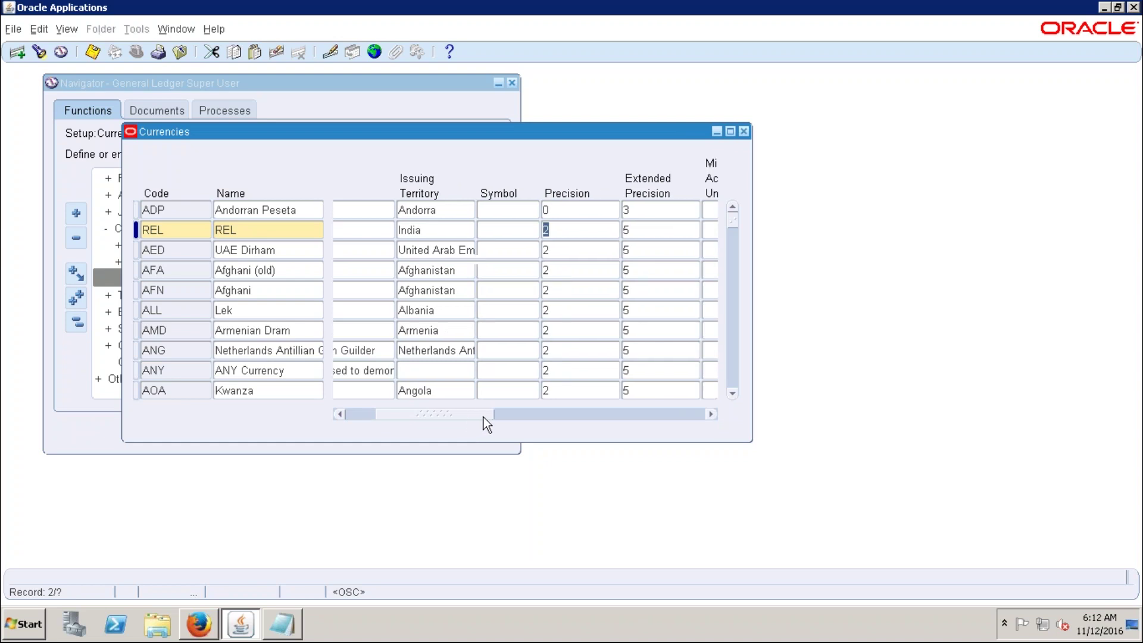
click(535, 229)
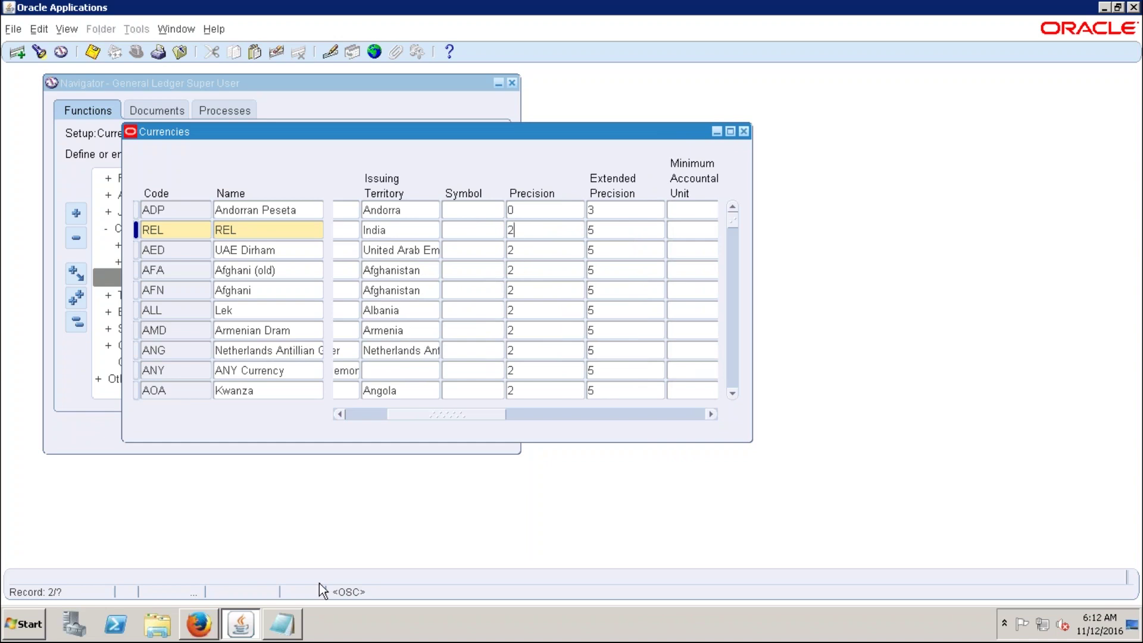
click(282, 623)
Add blank lines below the Execute Query notes in Notepad.
click(837, 277)
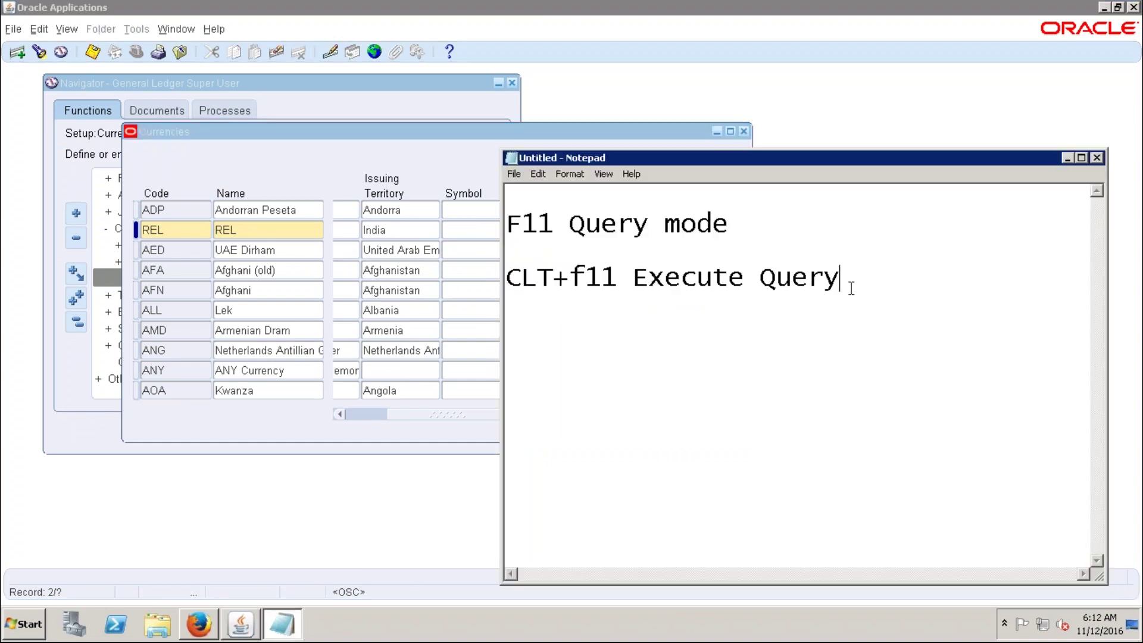
key(Return)
key(Return)
key(Return)
key(Return)
key(Return)
key(Return)
key(Return)
key(BackSpace)
key(BackSpace)
key(BackSpace)
key(BackSpace)
click(872, 286)
key(Return)
key(Return)
key(Return)
key(Return)
key(Return)
key(Return)
key(Return)
key(Return)
key(Return)
key(Return)
key(Return)
key(Return)
key(Return)
key(Return)
key(Return)
key(Return)
key(Return)
key(Return)
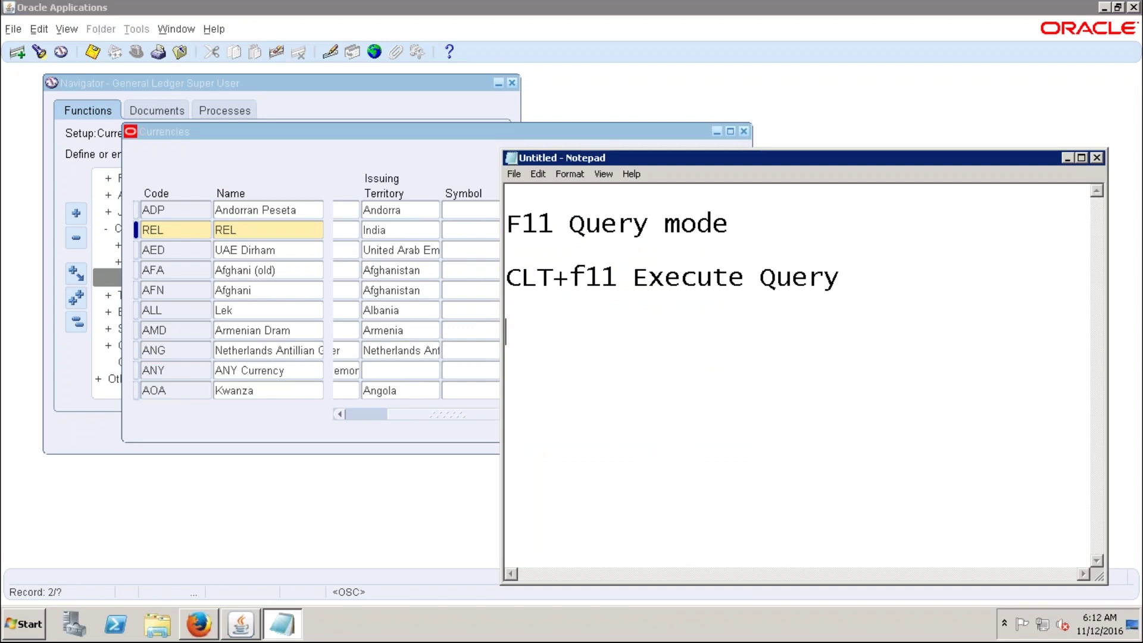
scroll(579, 283, up, 5)
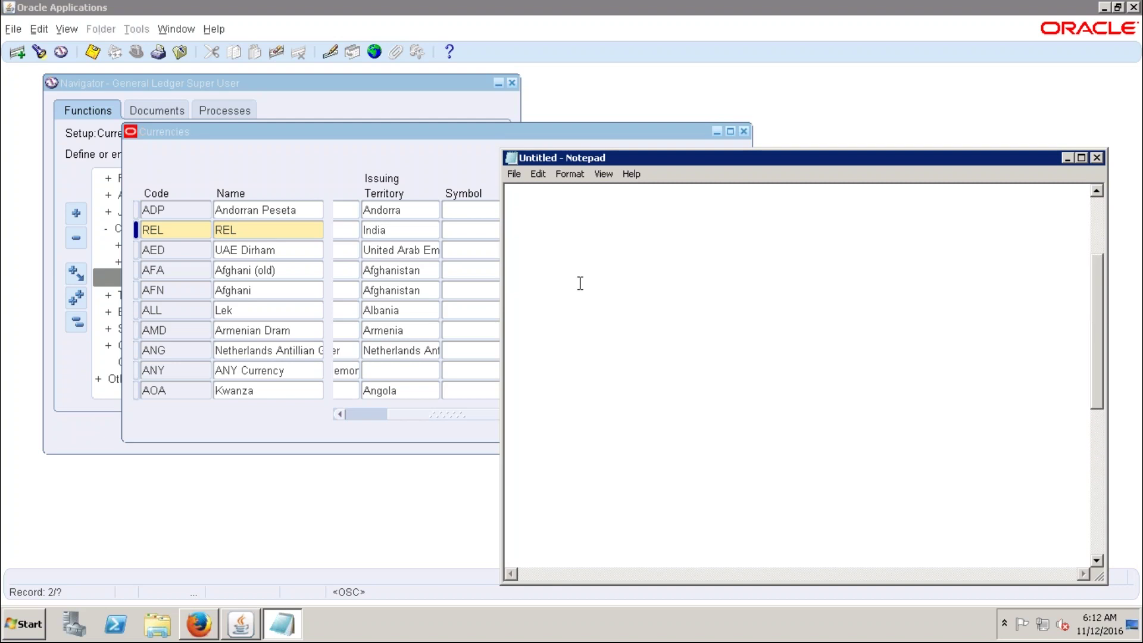
scroll(653, 258, down, 5)
Type the sample number 67.8965776 and start the next line with 67.
click(645, 240)
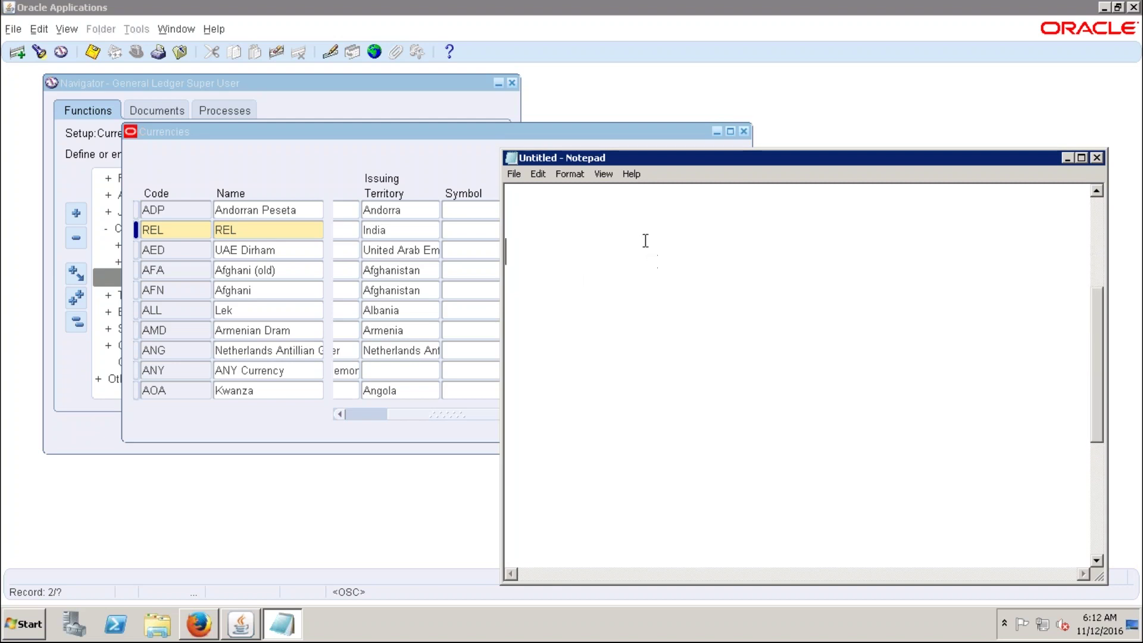
text(67.890009)
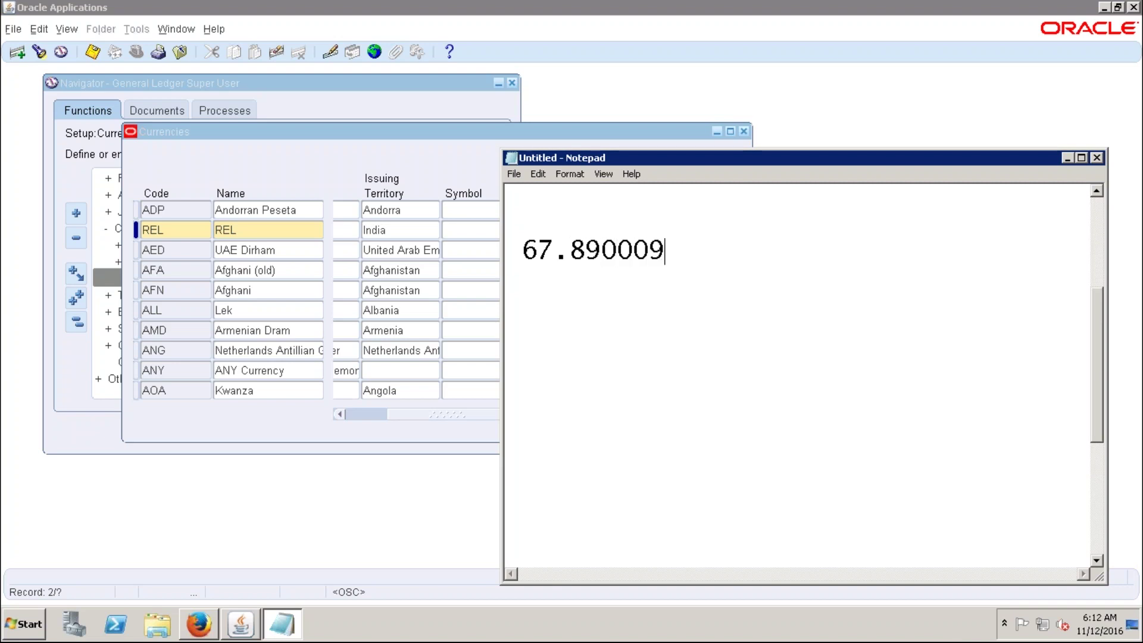
key(BackSpace)
key(BackSpace)
key(BackSpace)
key(BackSpace)
text(6)
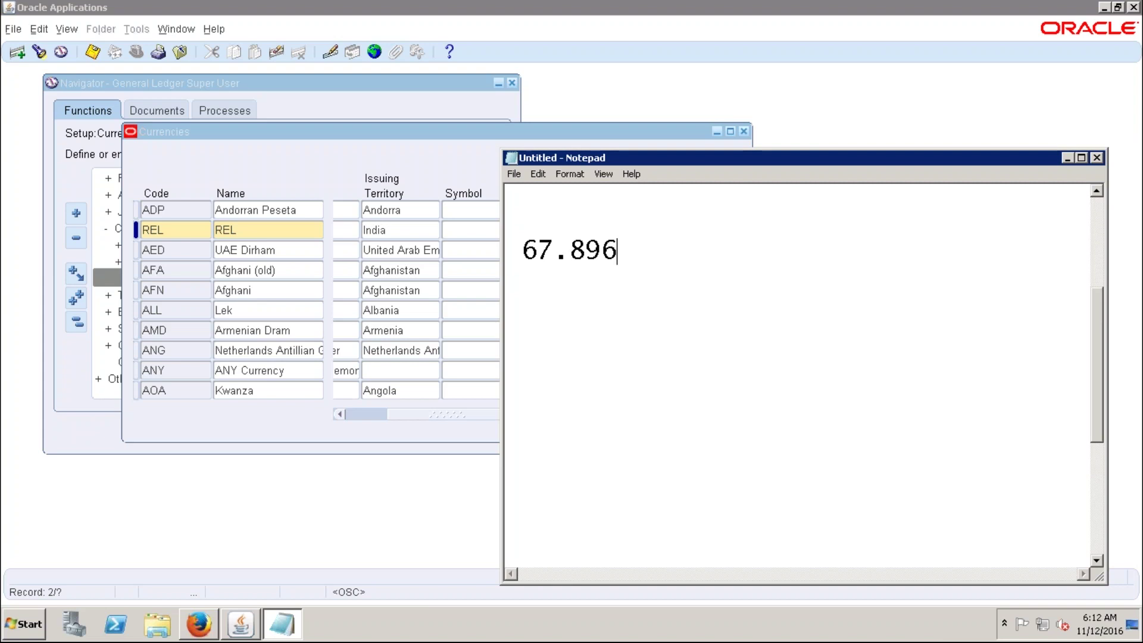
text(5776)
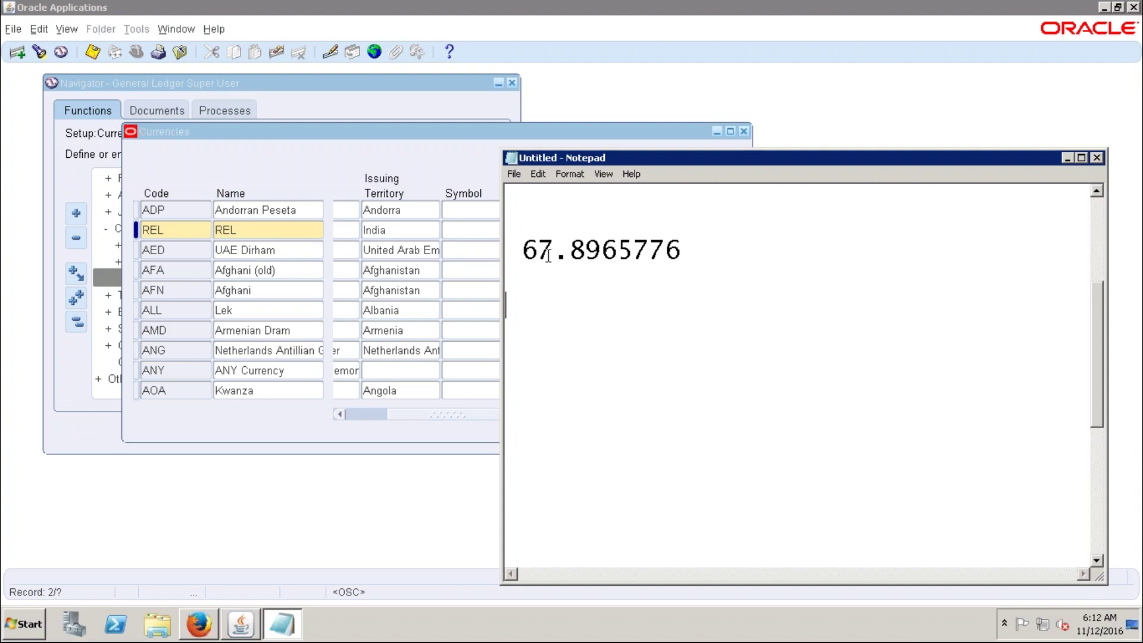
click(523, 250)
key(BackSpace)
click(675, 252)
key(Return)
key(Return)
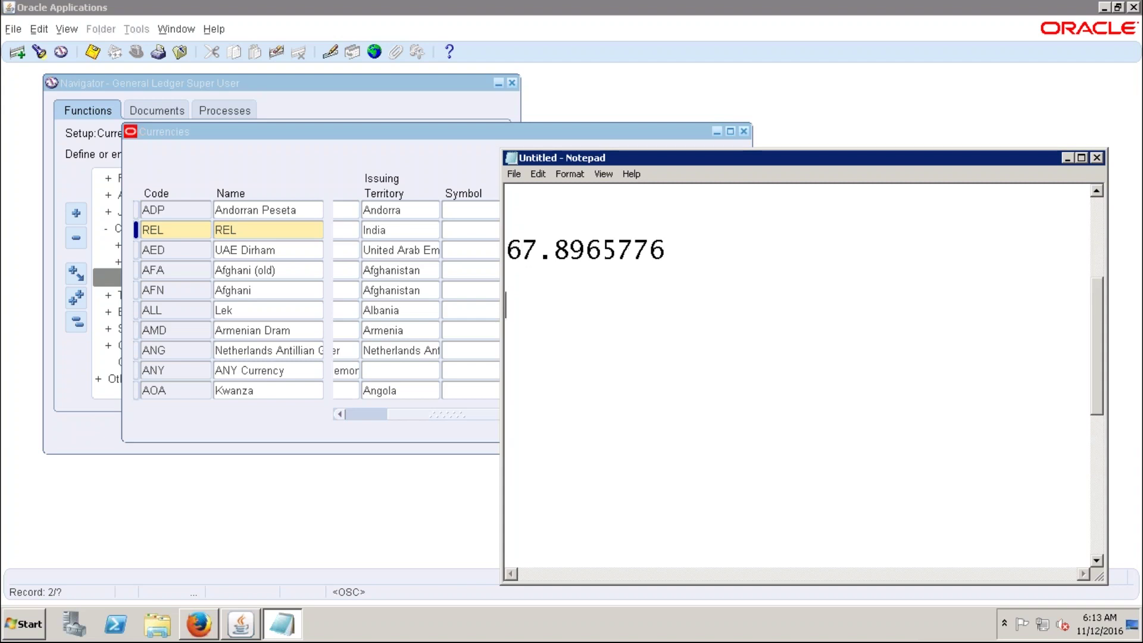
text(67)
drag(666, 250, 607, 242)
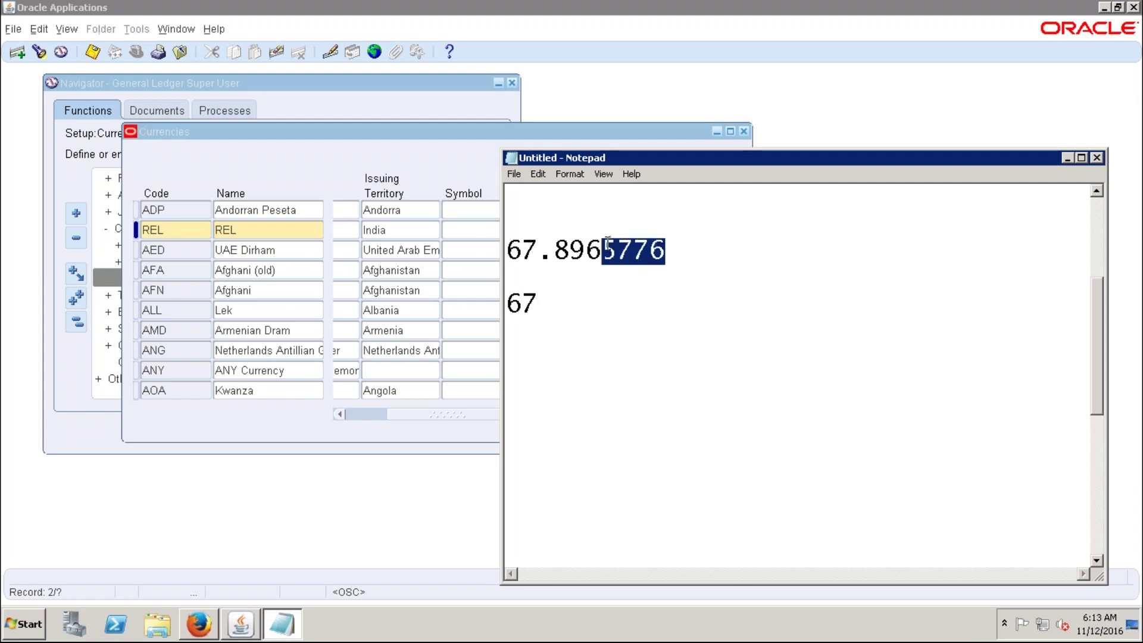
Trim the sample to 67.896 and complete the next line as 67.90.
key(BackSpace)
click(572, 301)
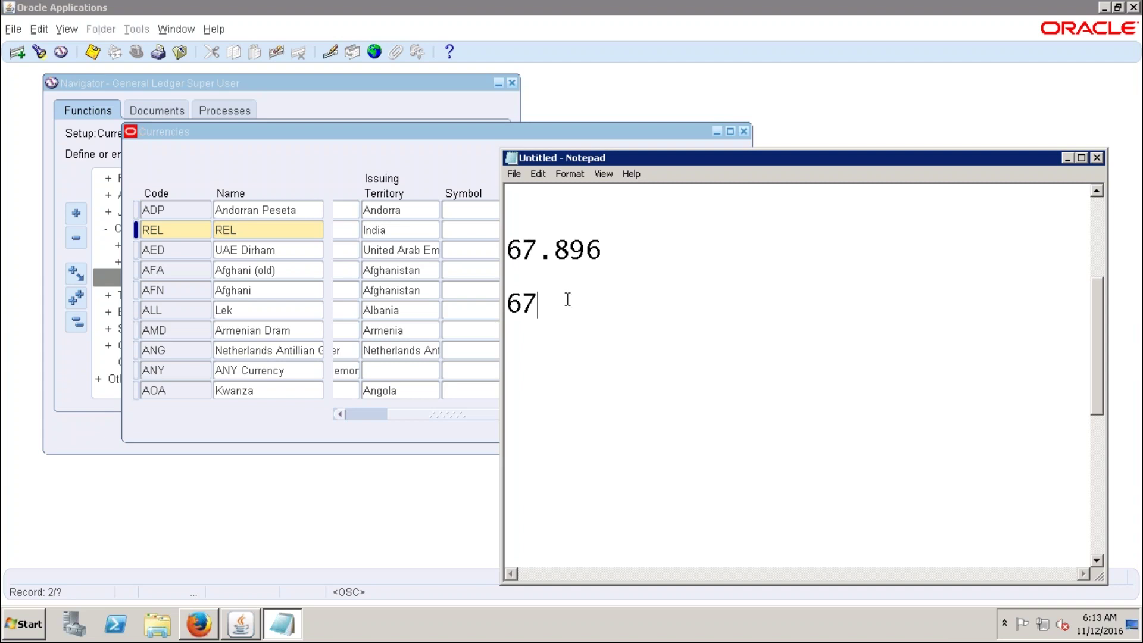
text(.90)
drag(591, 304, 555, 305)
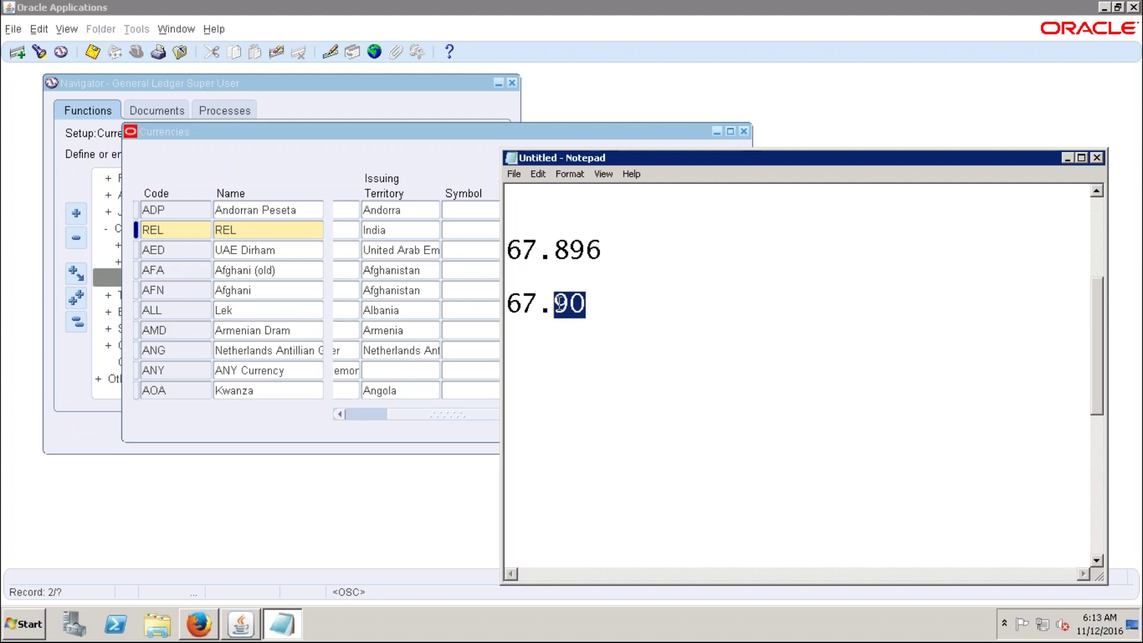
drag(602, 250, 555, 251)
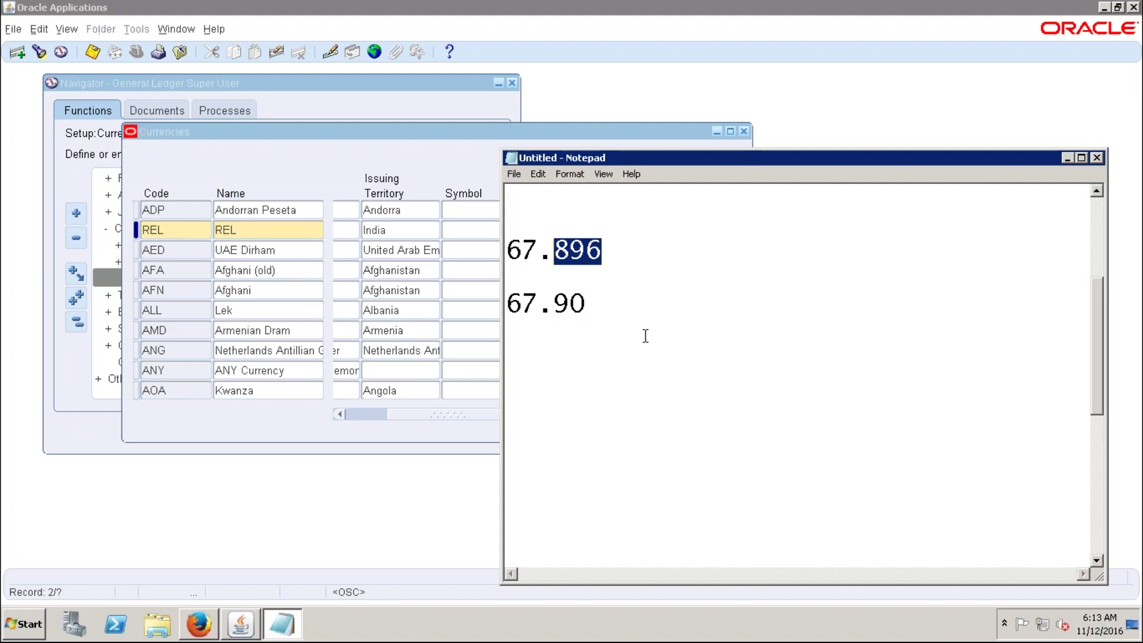
click(611, 260)
drag(611, 260, 558, 259)
Add lines 99 and 100 below, then return to the Currencies form.
click(609, 309)
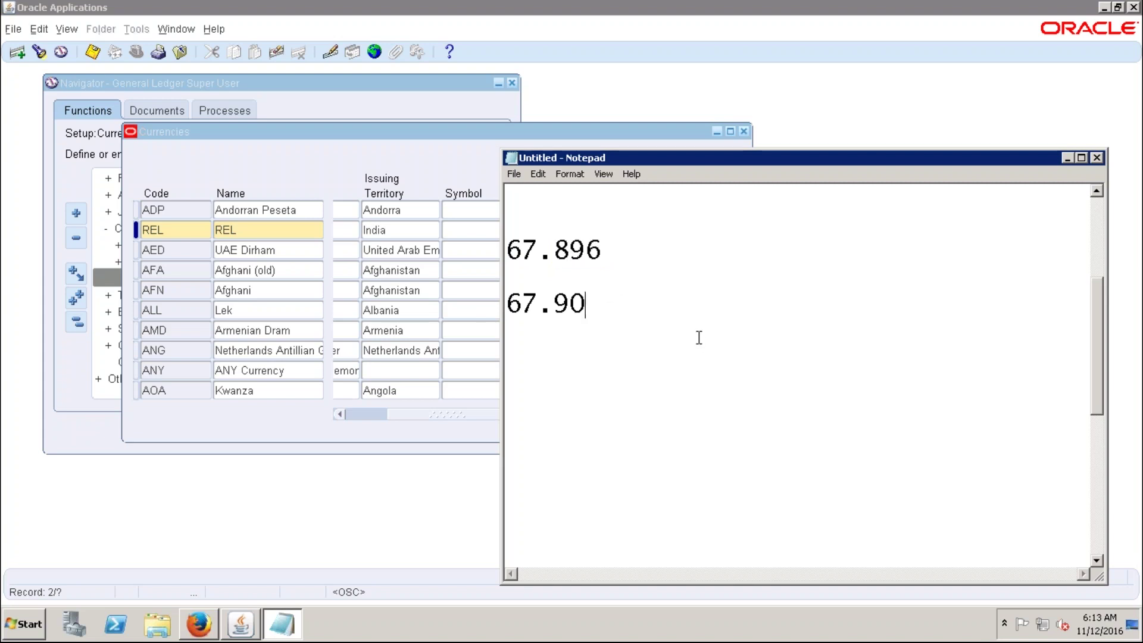
key(Return)
text(99)
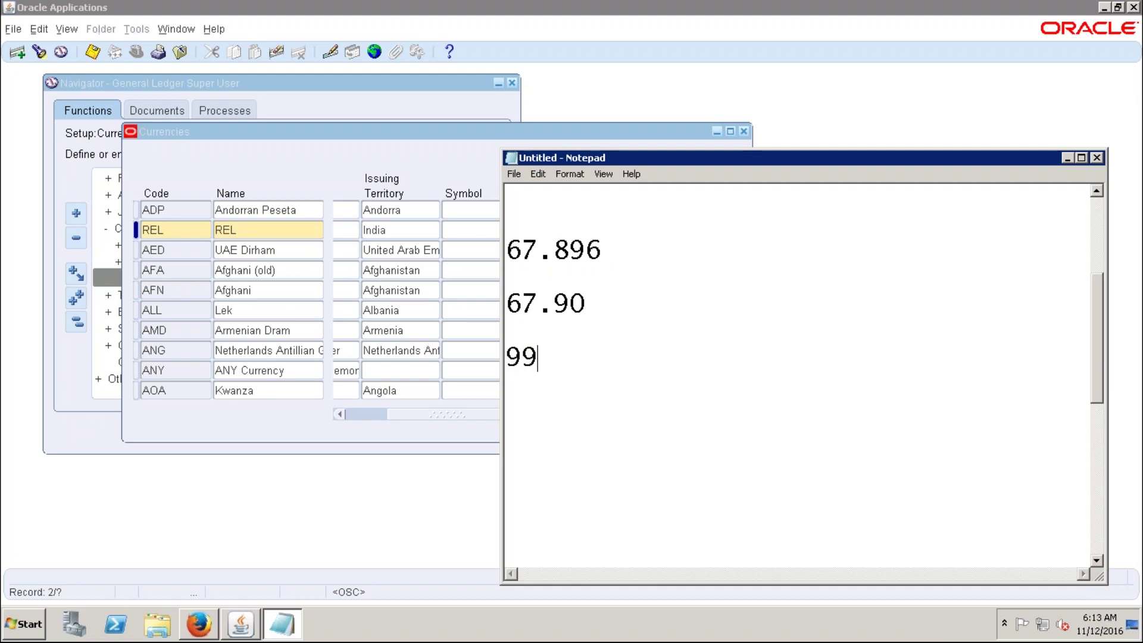
key(Return)
text(1000)
key(BackSpace)
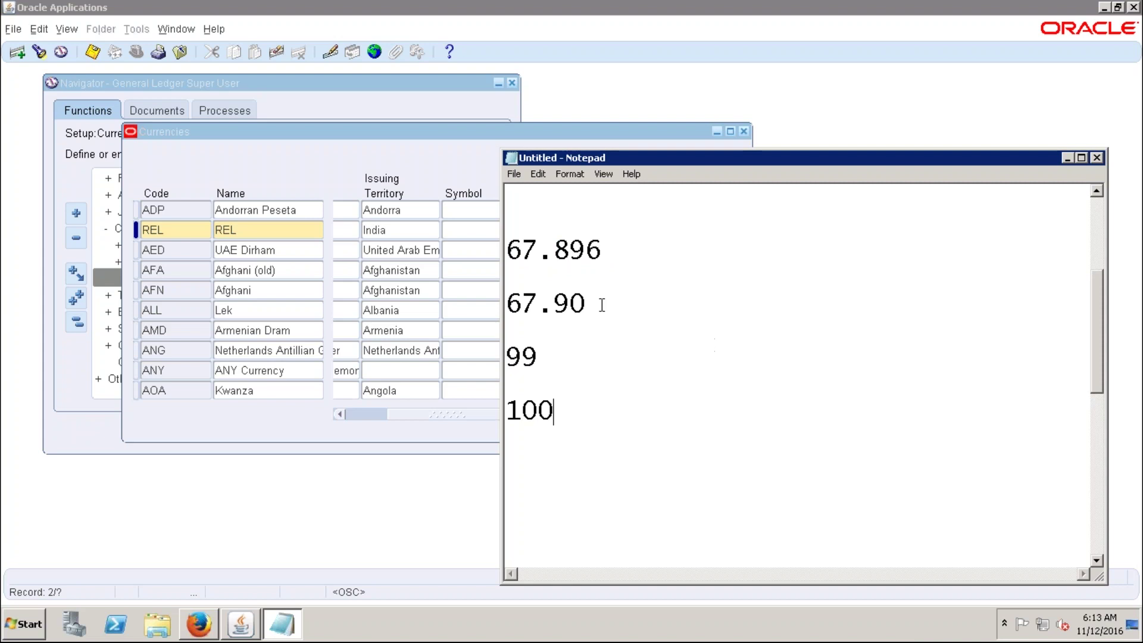
drag(544, 304, 490, 298)
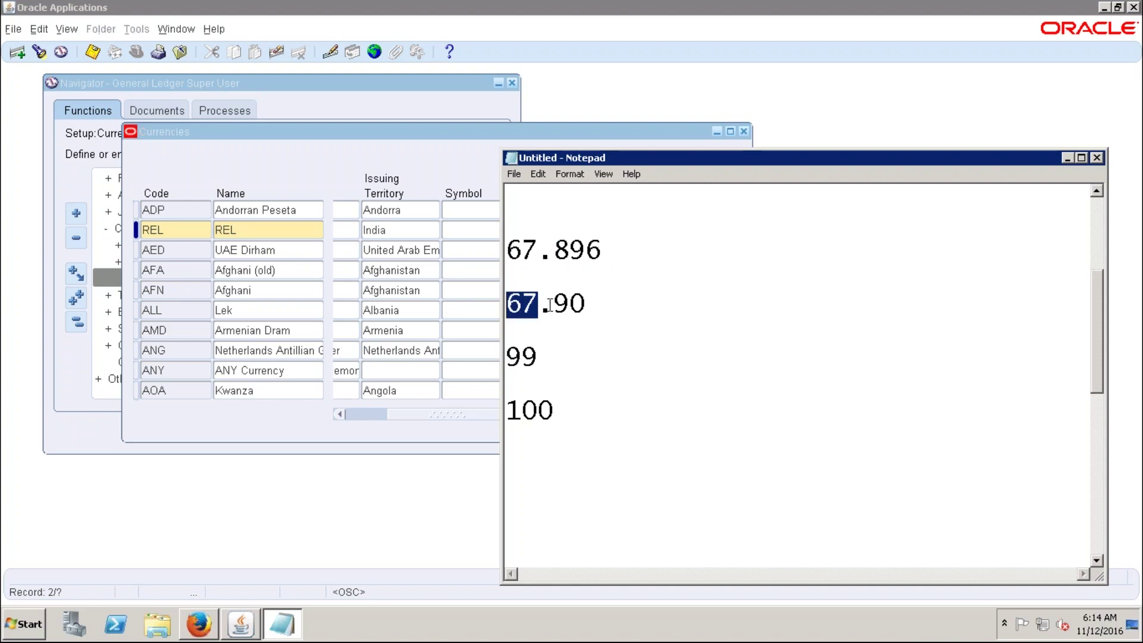
drag(553, 305, 592, 302)
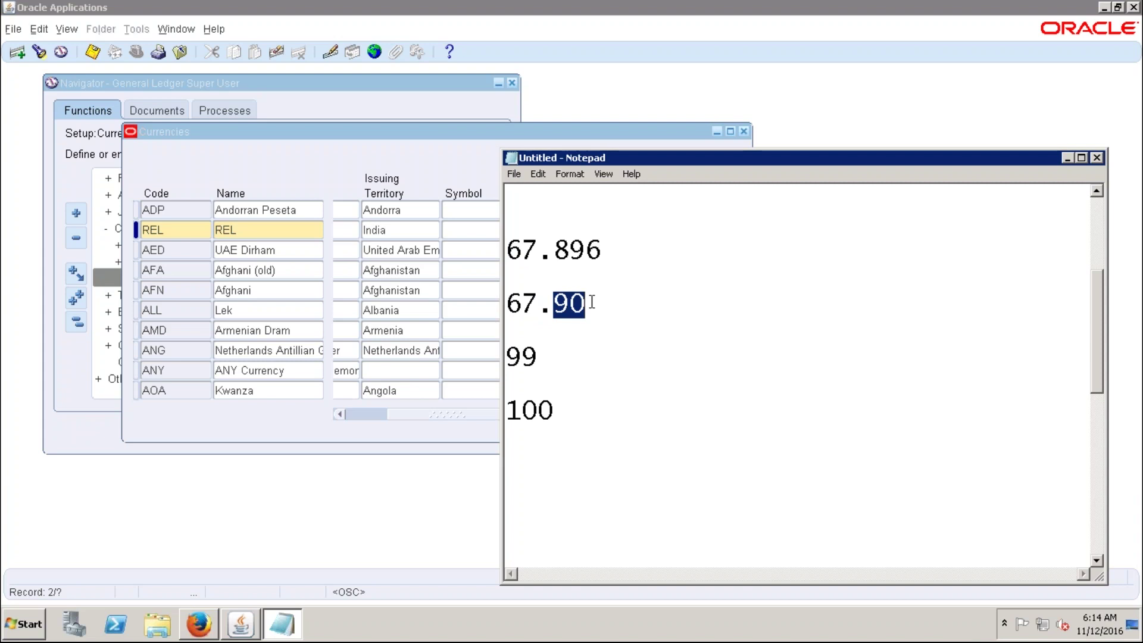
key(alt+Tab)
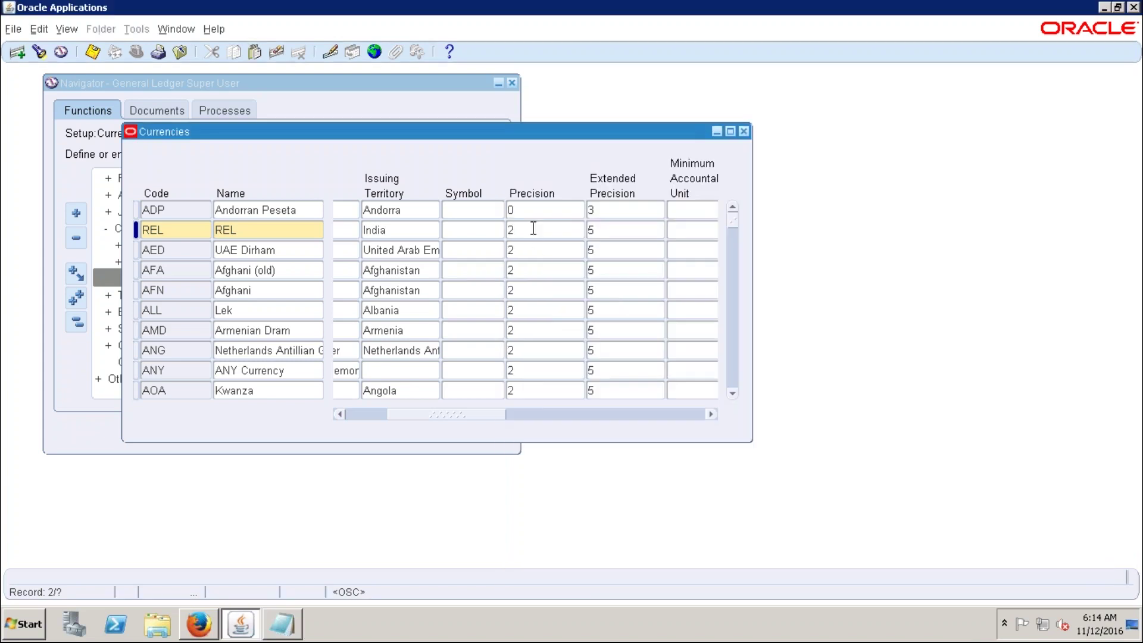
Review the Precision values of REL, AED, ALL and ANG in the Currencies form.
click(504, 228)
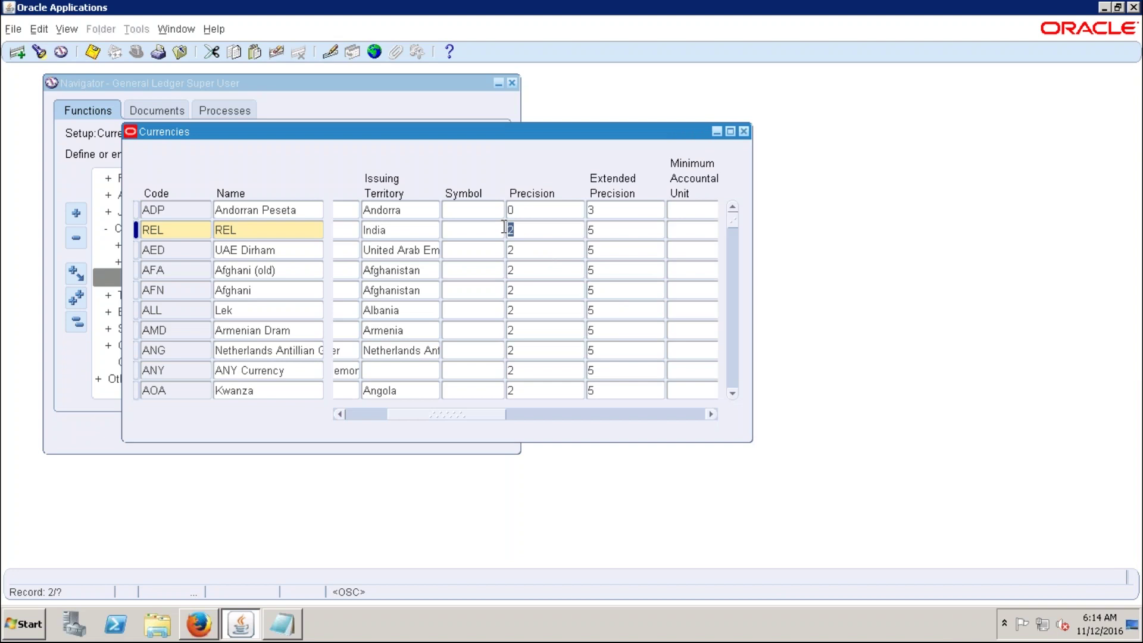
click(526, 250)
click(539, 312)
click(542, 348)
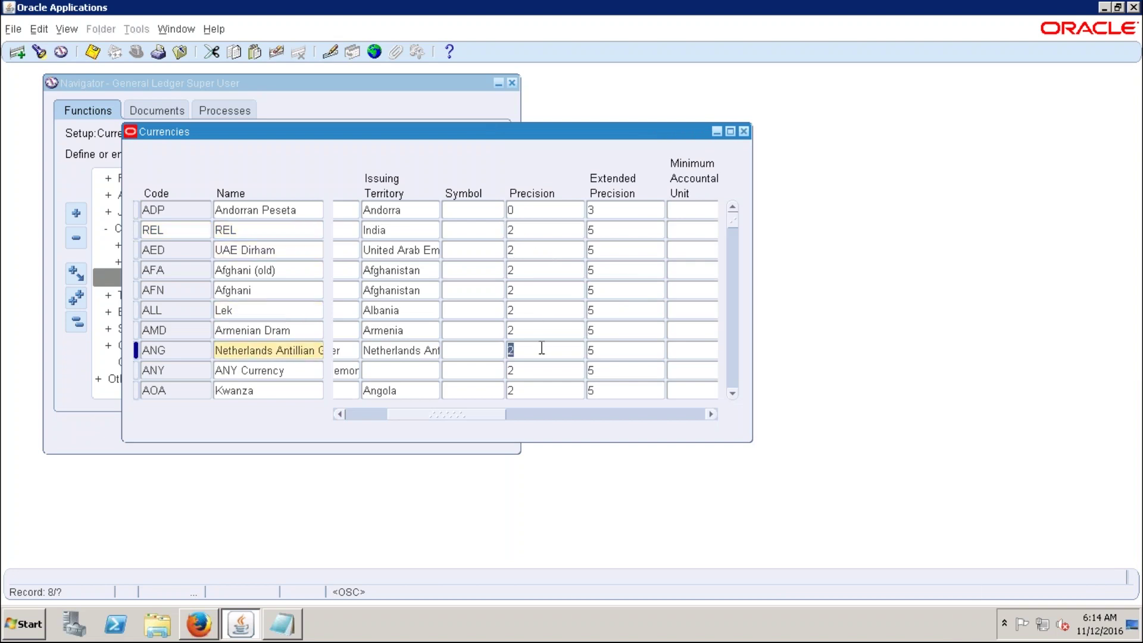
In the Notepad notes, highlight the decimals of 67.896 and the rounded value 67.90.
key(alt+Tab)
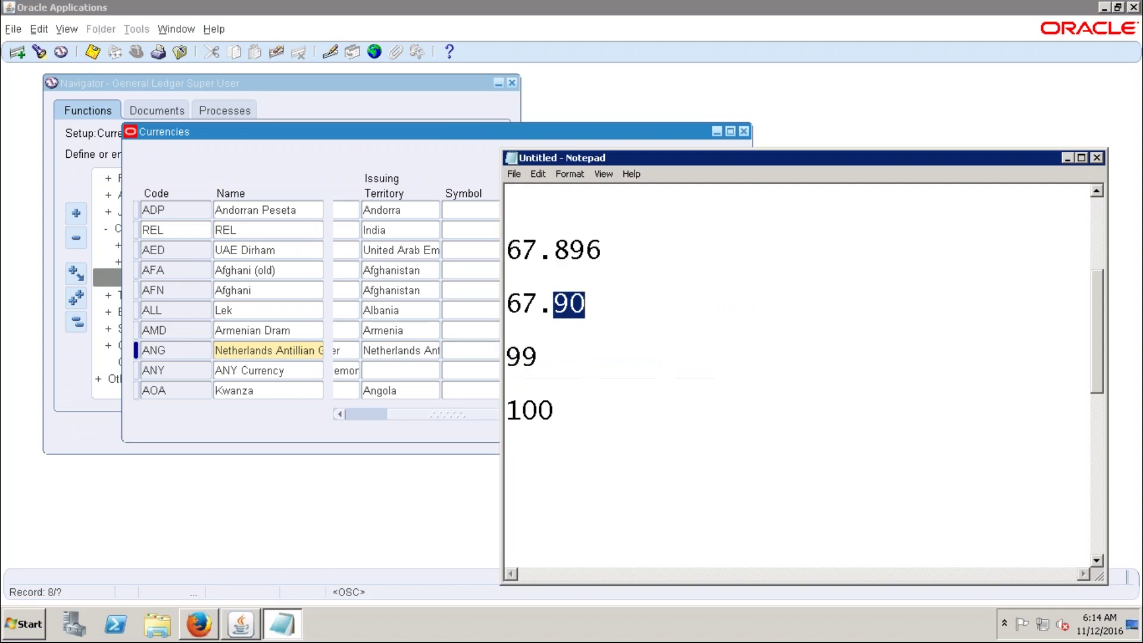
click(597, 303)
click(602, 252)
drag(573, 251, 502, 250)
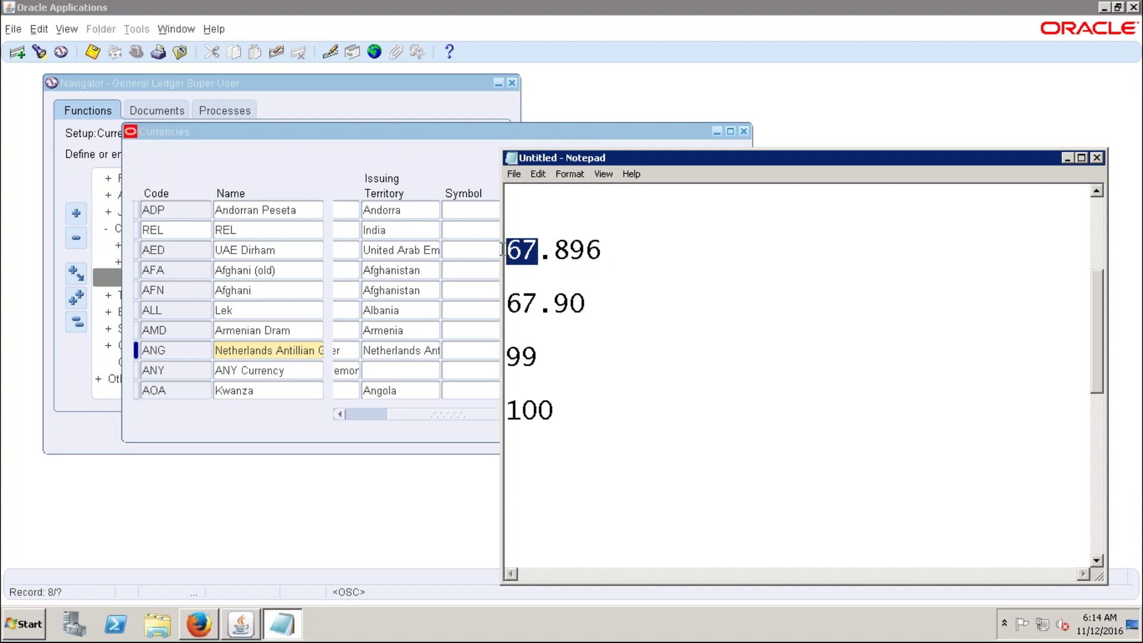
click(598, 253)
drag(599, 252, 561, 250)
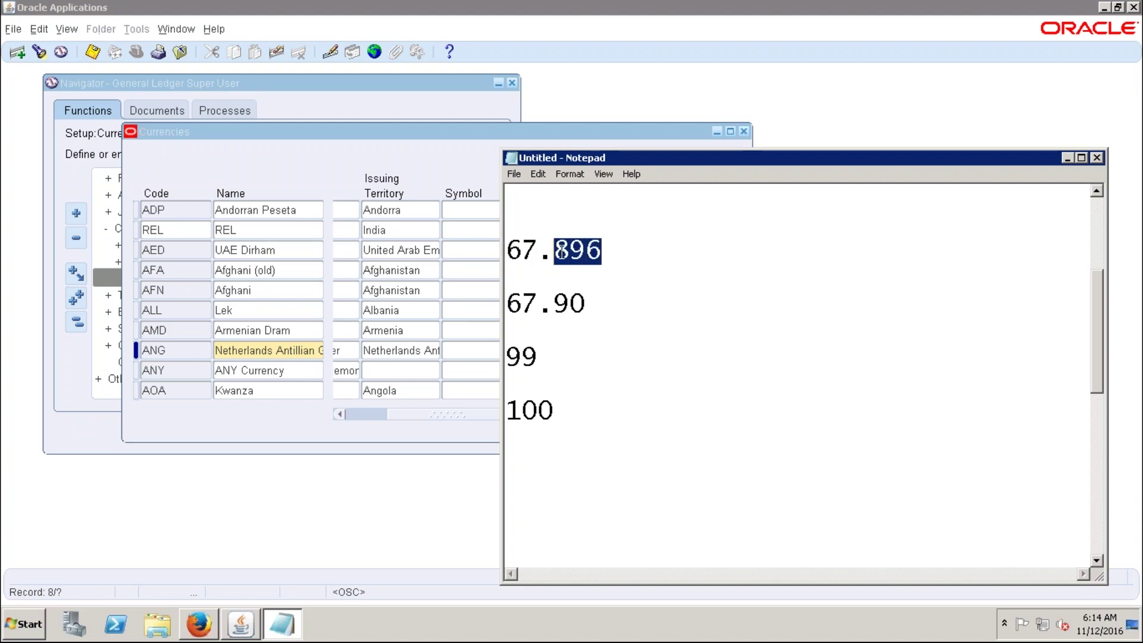
key(Down)
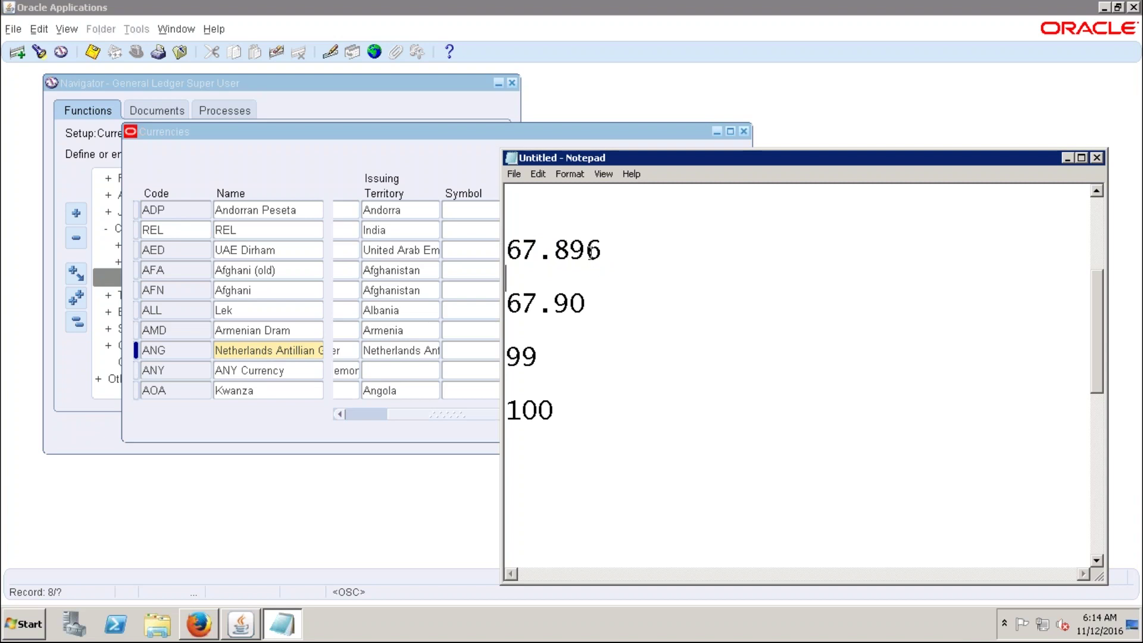
drag(601, 252, 548, 251)
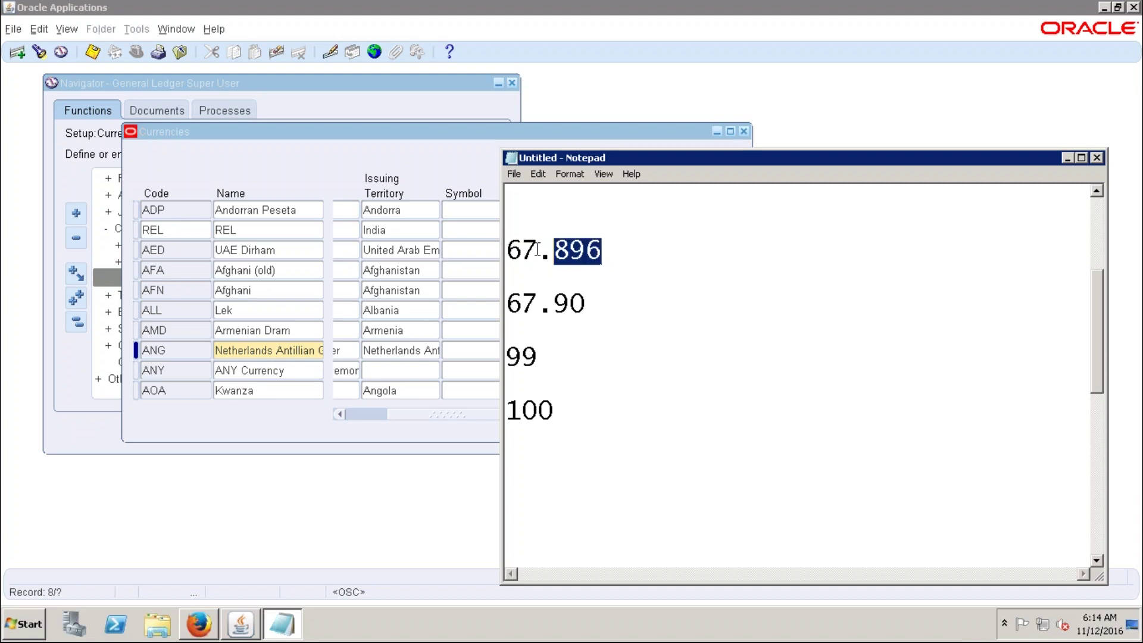
click(537, 250)
shift+click(513, 250)
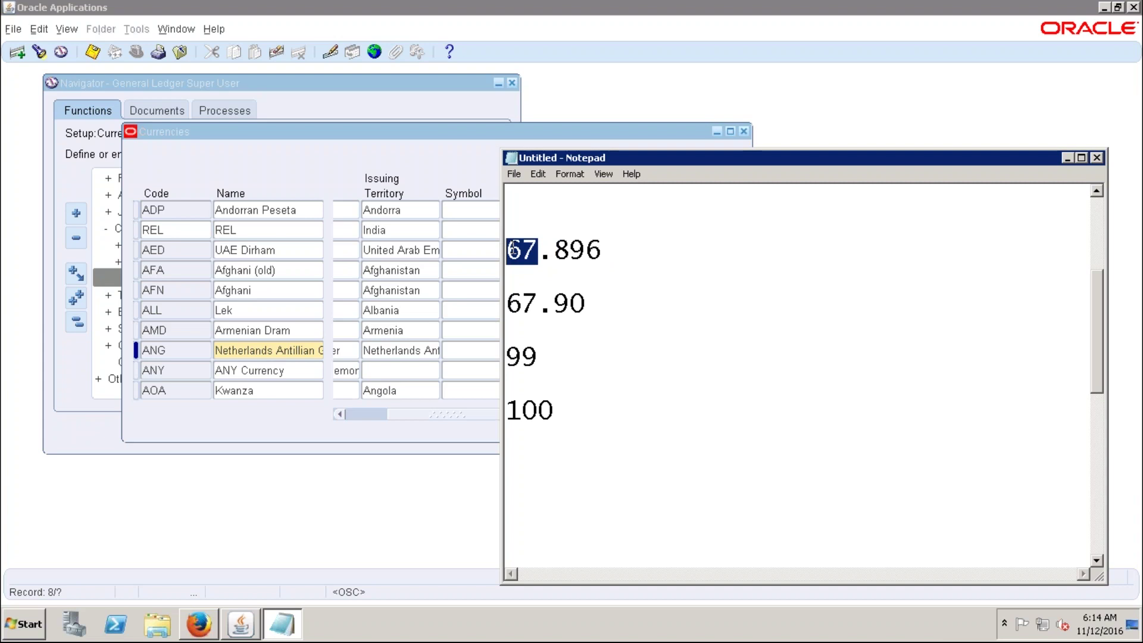
click(588, 301)
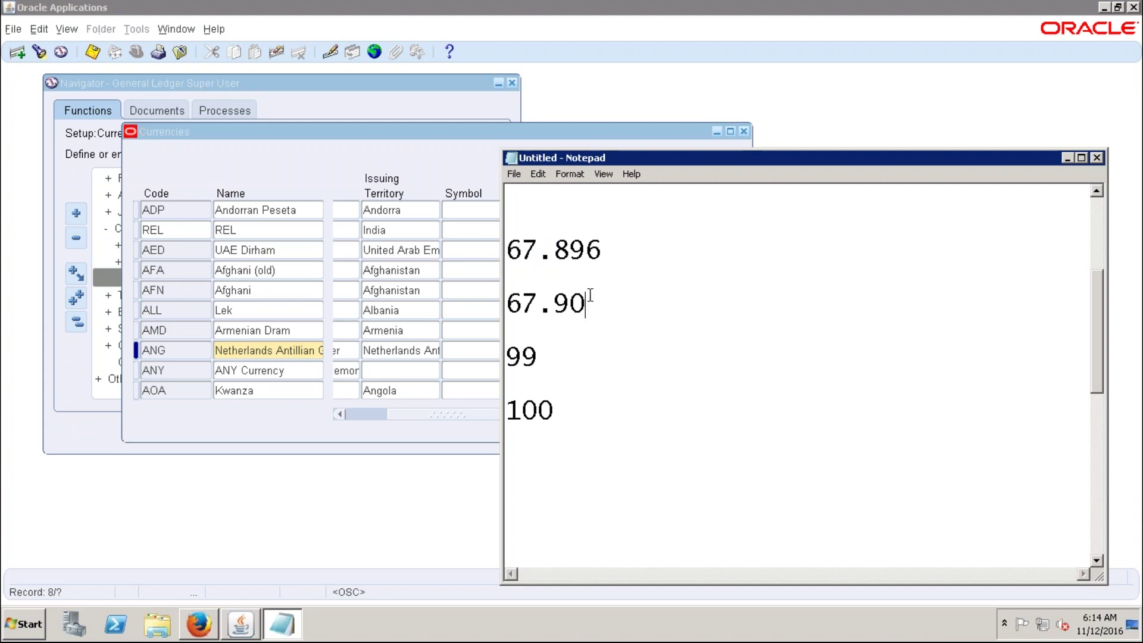
shift+click(513, 292)
Compare REL's Precision 2 with the two decimals 90 of 67.90 in the notes.
key(alt+Tab)
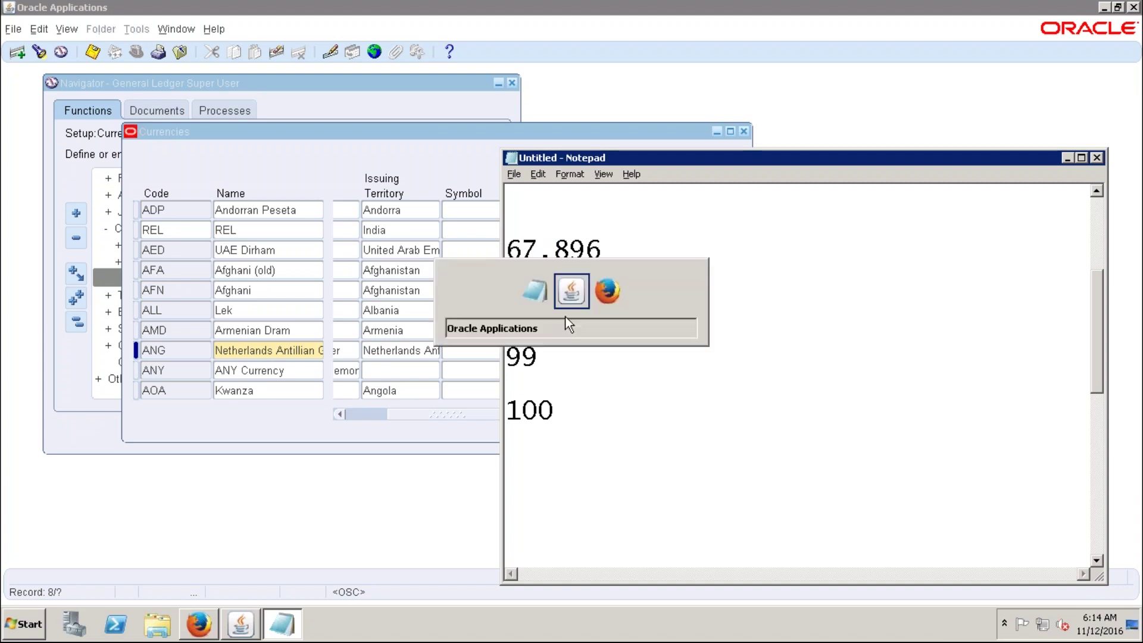
click(539, 231)
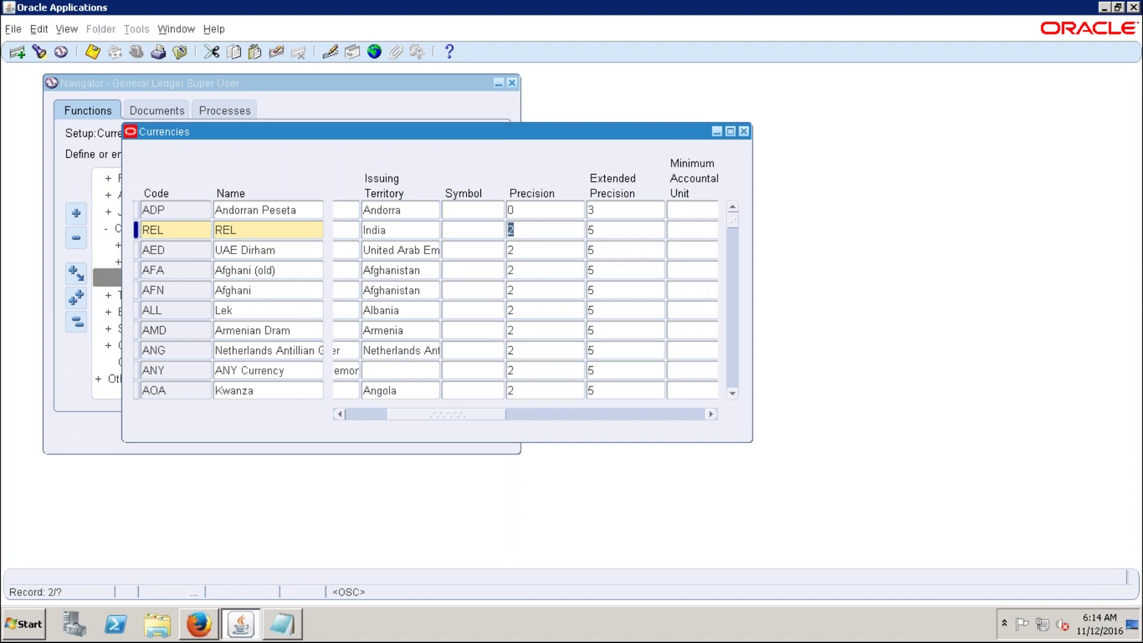
key(alt+Tab)
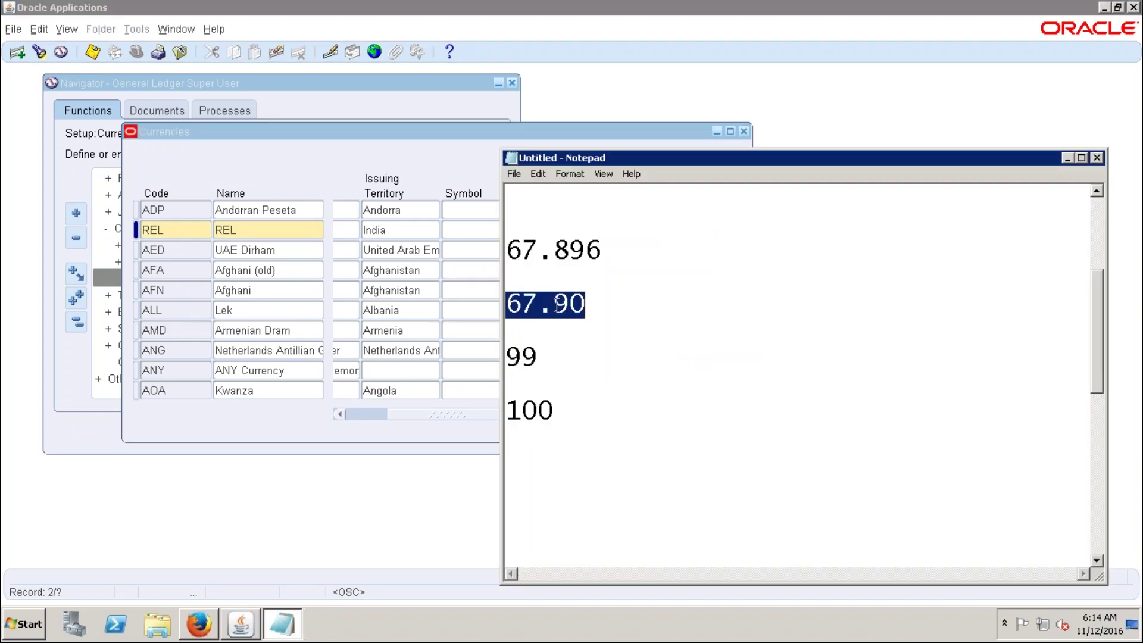
drag(553, 304, 594, 304)
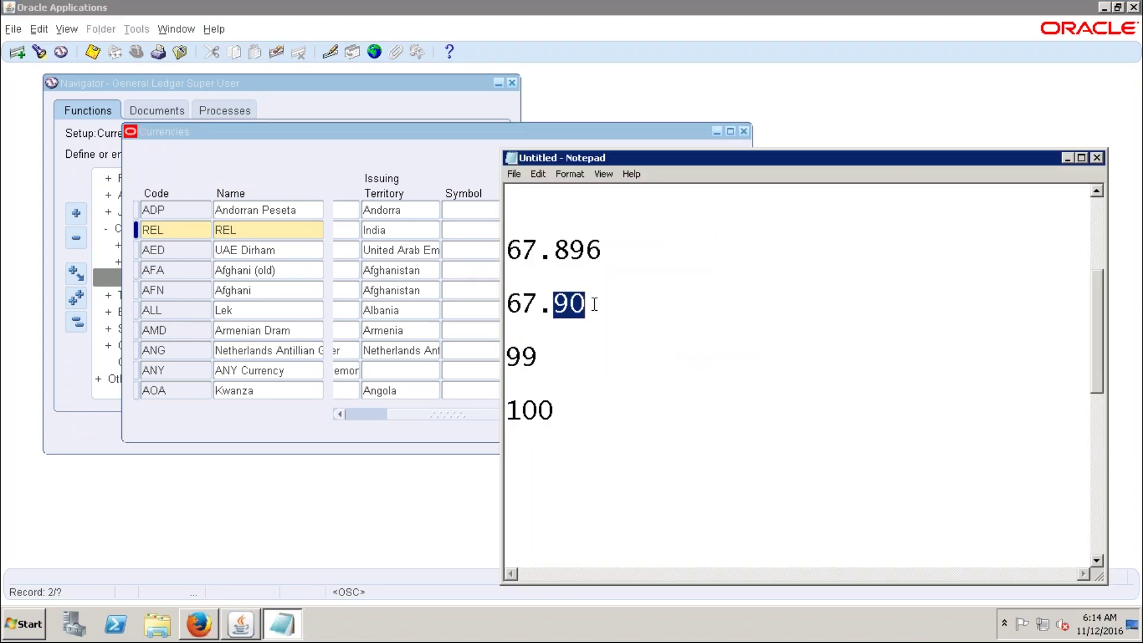
key(alt+Tab)
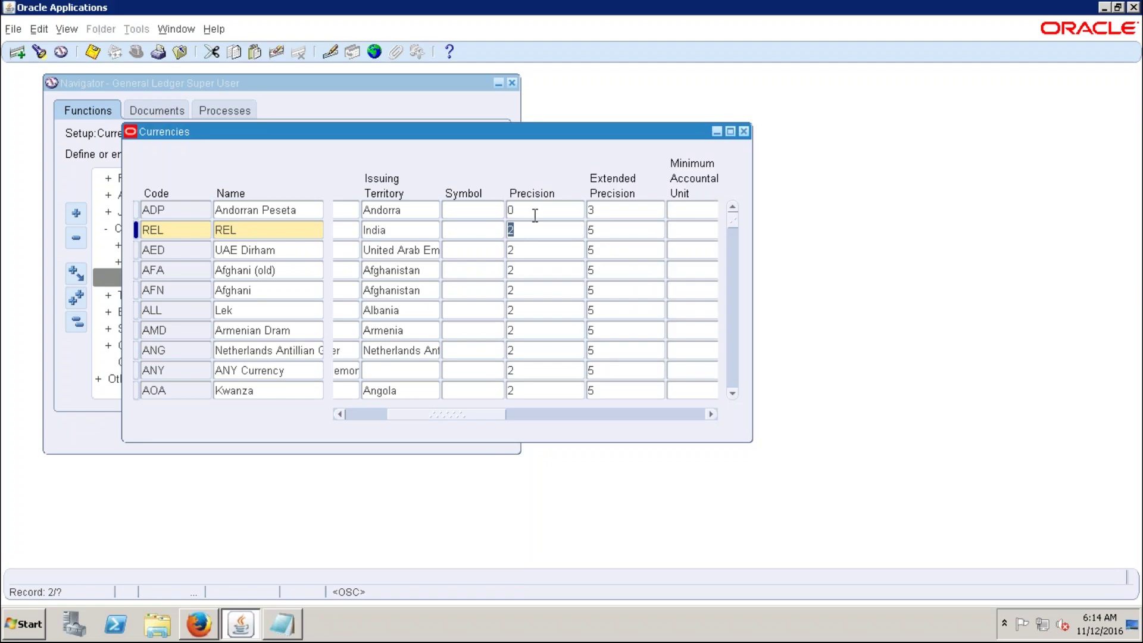
Highlight REL's Precision value of 2 in the Currencies form.
click(536, 232)
drag(522, 232, 501, 231)
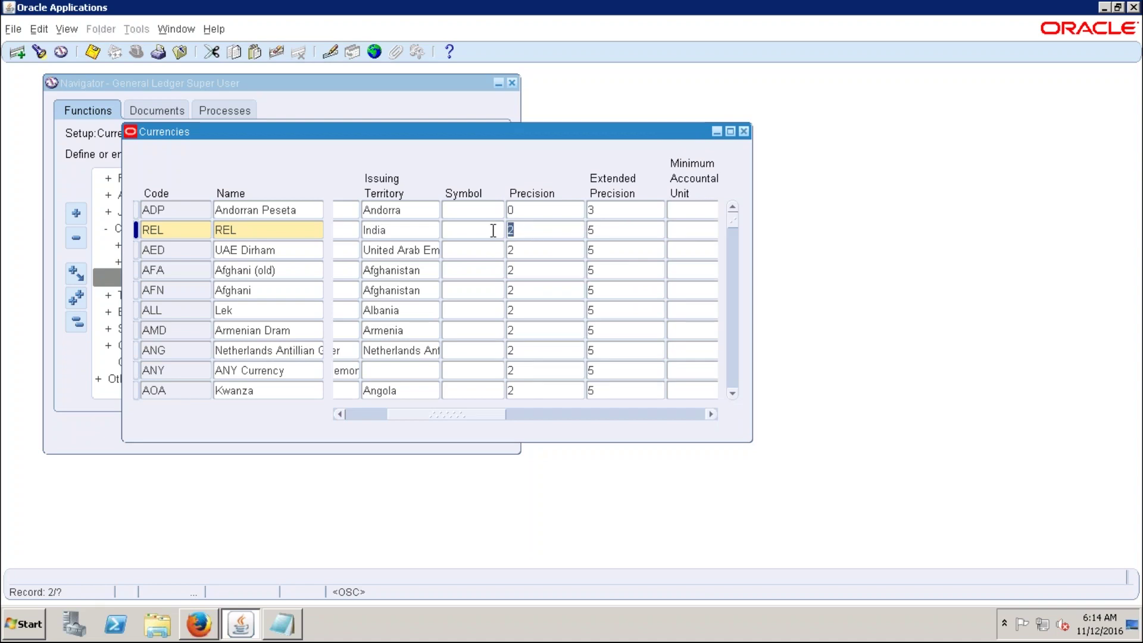
click(541, 231)
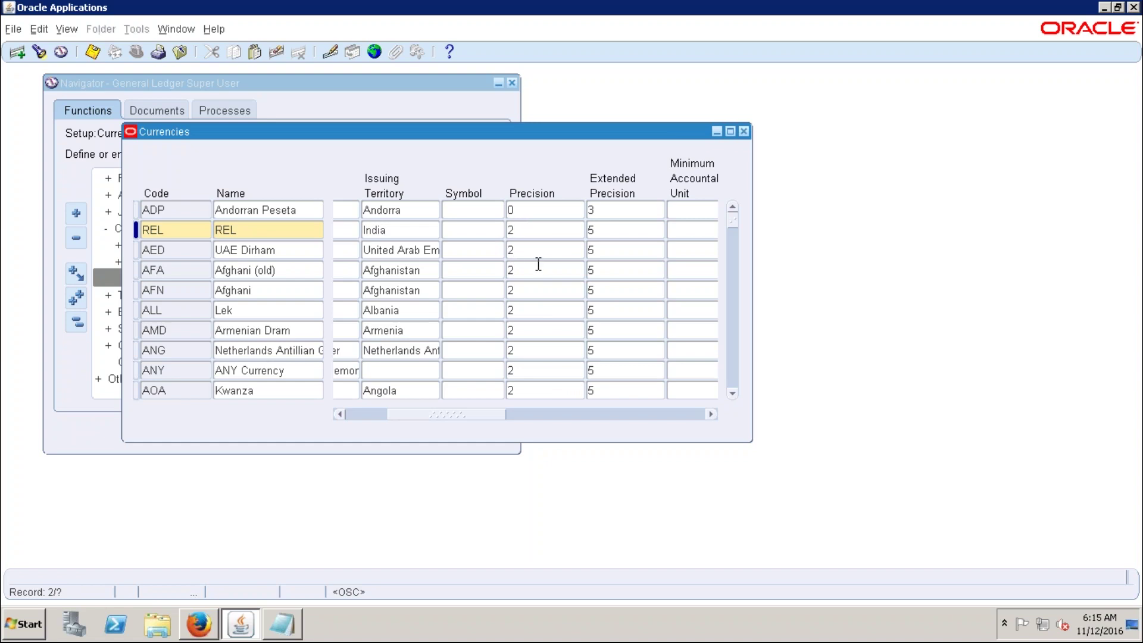
Highlight REL's Extended Precision value of 5, then bring the Notepad notes forward.
double_click(604, 230)
drag(492, 417, 519, 416)
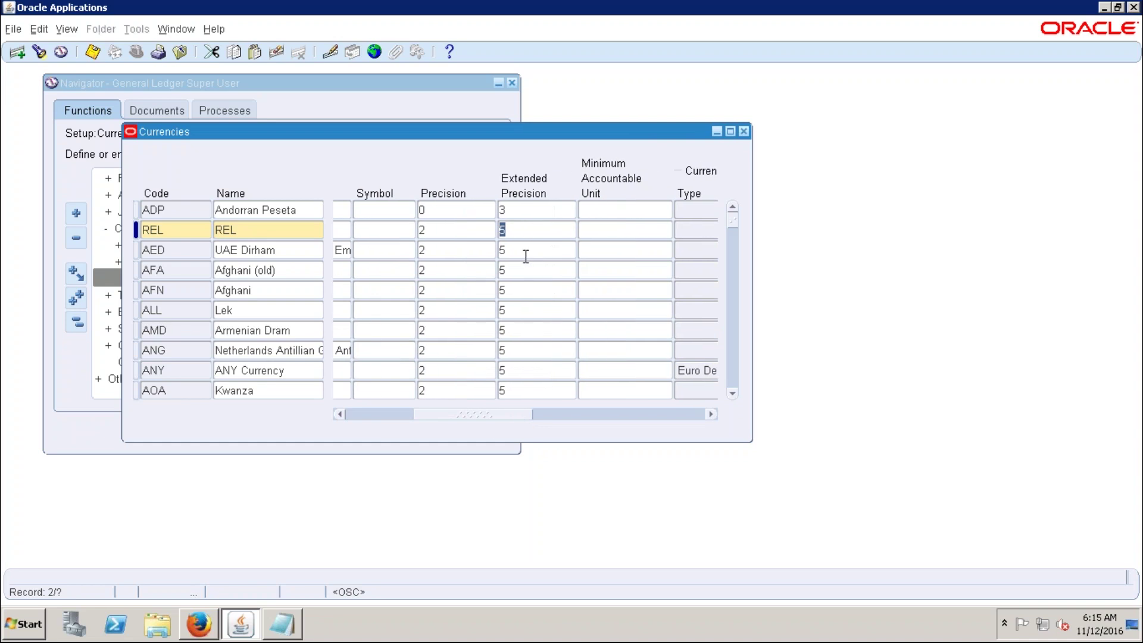
click(501, 230)
double_click(517, 230)
click(518, 230)
double_click(515, 230)
click(505, 229)
double_click(504, 229)
click(517, 229)
double_click(496, 229)
double_click(511, 231)
click(514, 235)
mouse_move(295, 632)
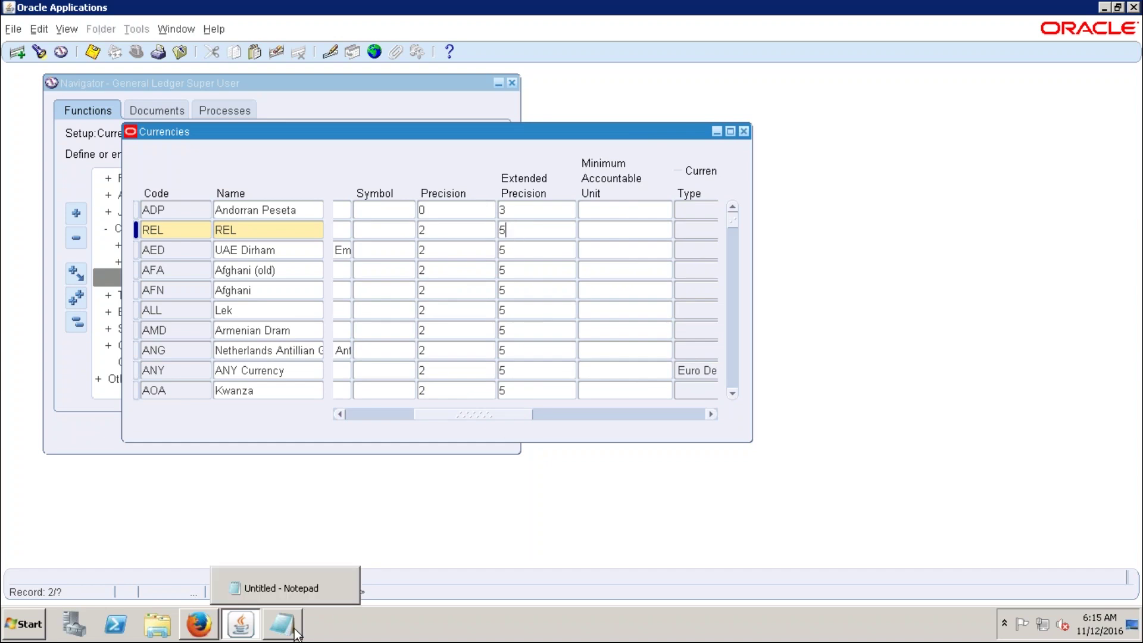
click(295, 629)
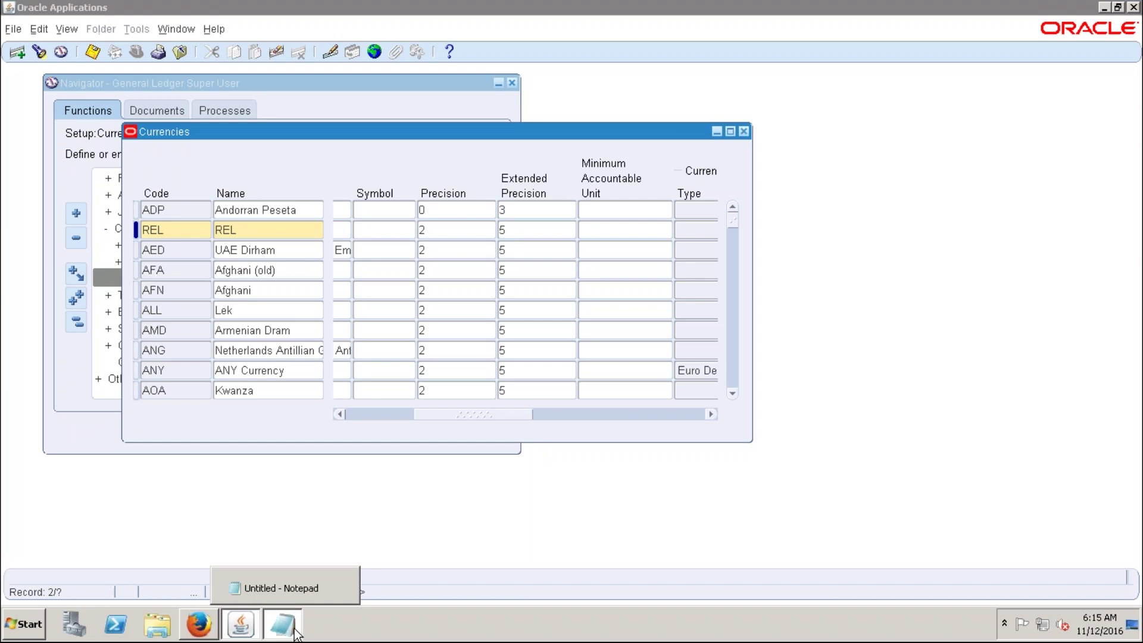
Recheck REL's Precision 2 and Extended Precision 5, then show a blank area of Notepad.
scroll(571, 381, down, 5)
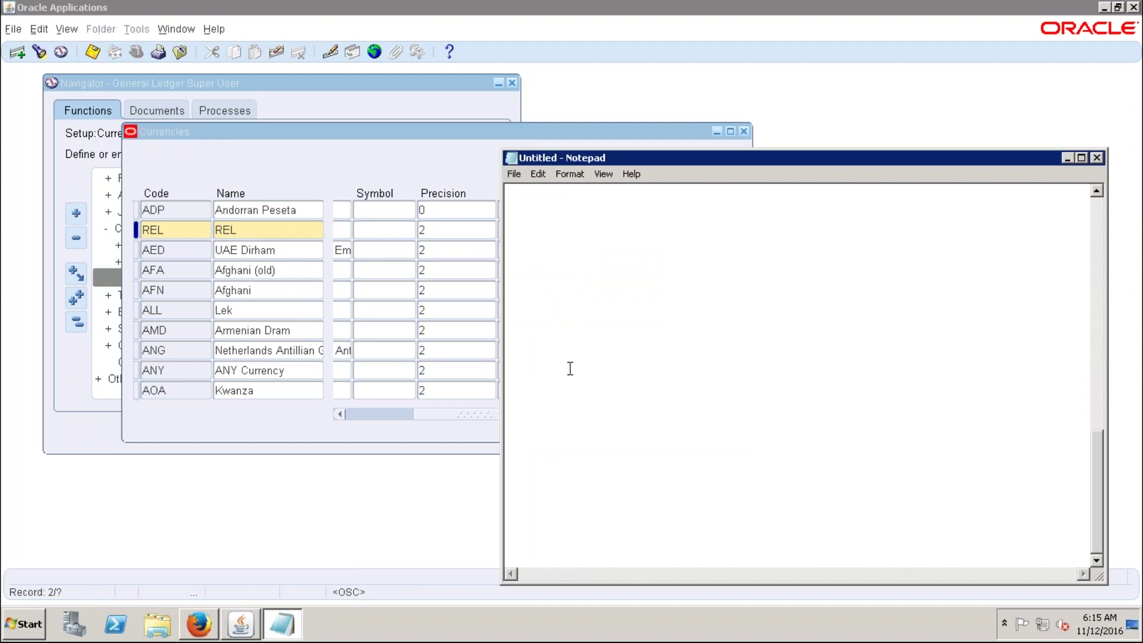
click(423, 230)
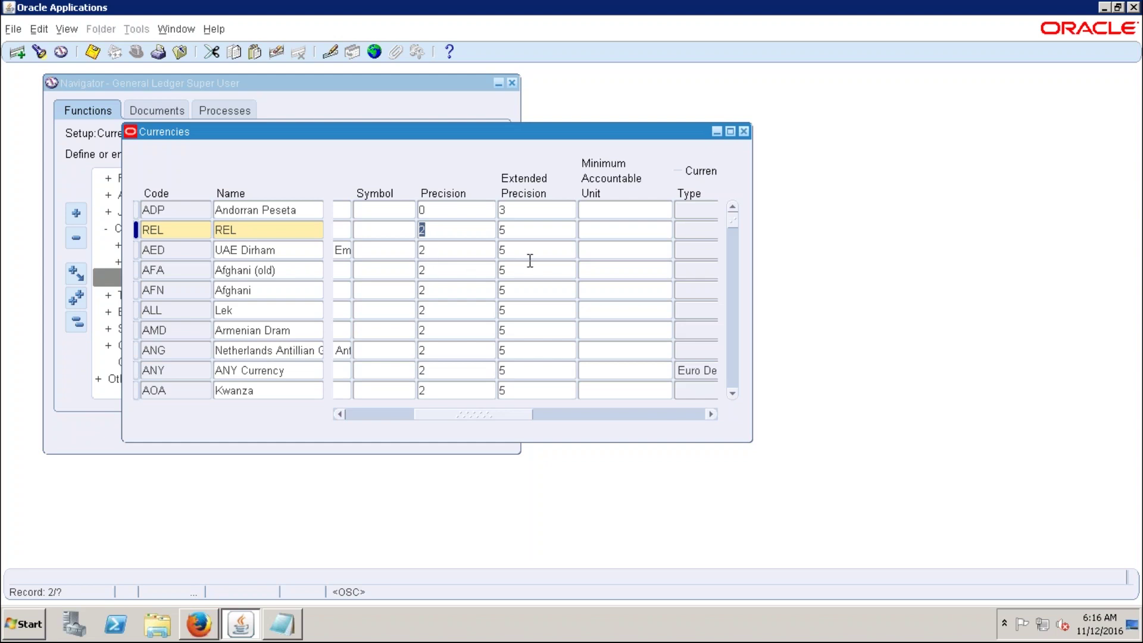
click(534, 233)
click(516, 231)
double_click(520, 231)
click(524, 232)
double_click(506, 231)
click(282, 624)
scroll(571, 261, down, 5)
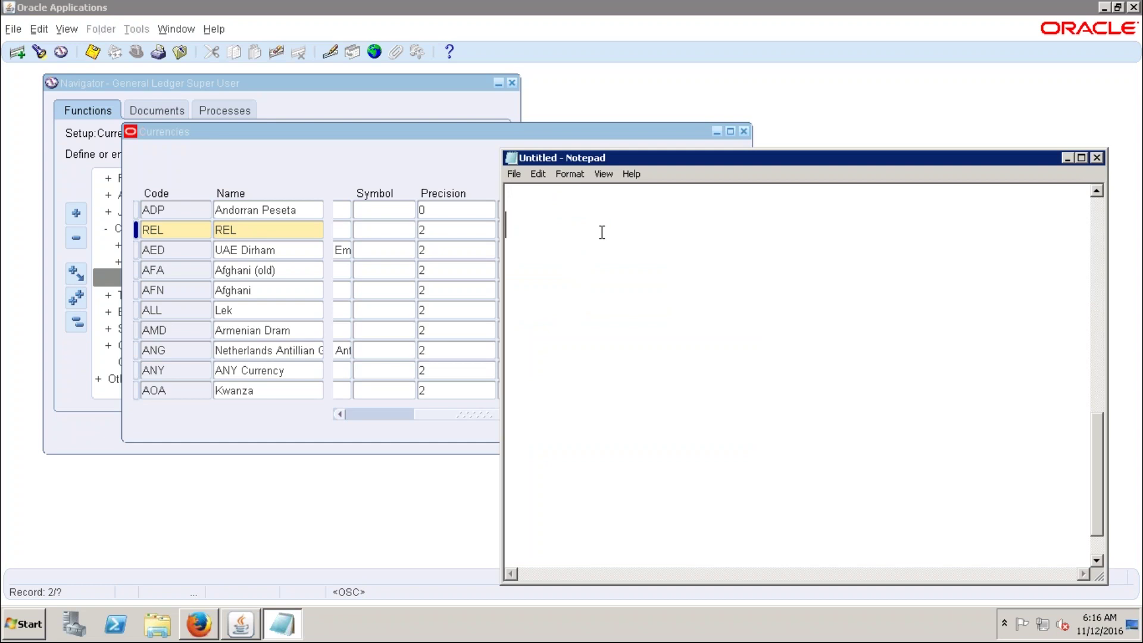
Type the example line '1000 3T shirts' in the notes.
text(100)
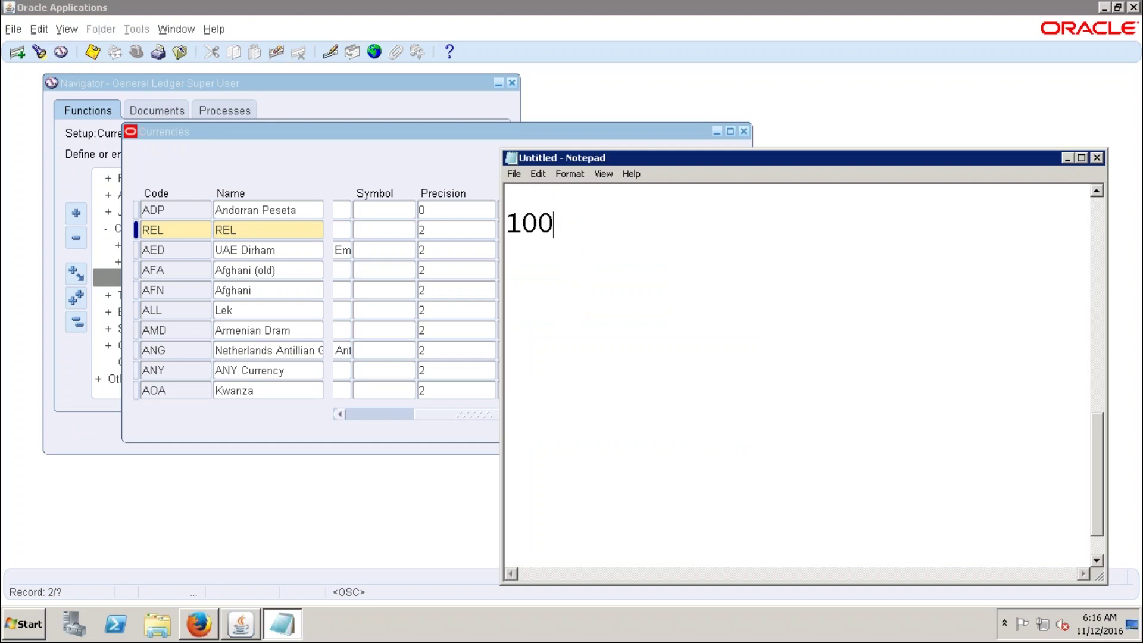
text(0  3s)
key(BackSpace)
text(T shir)
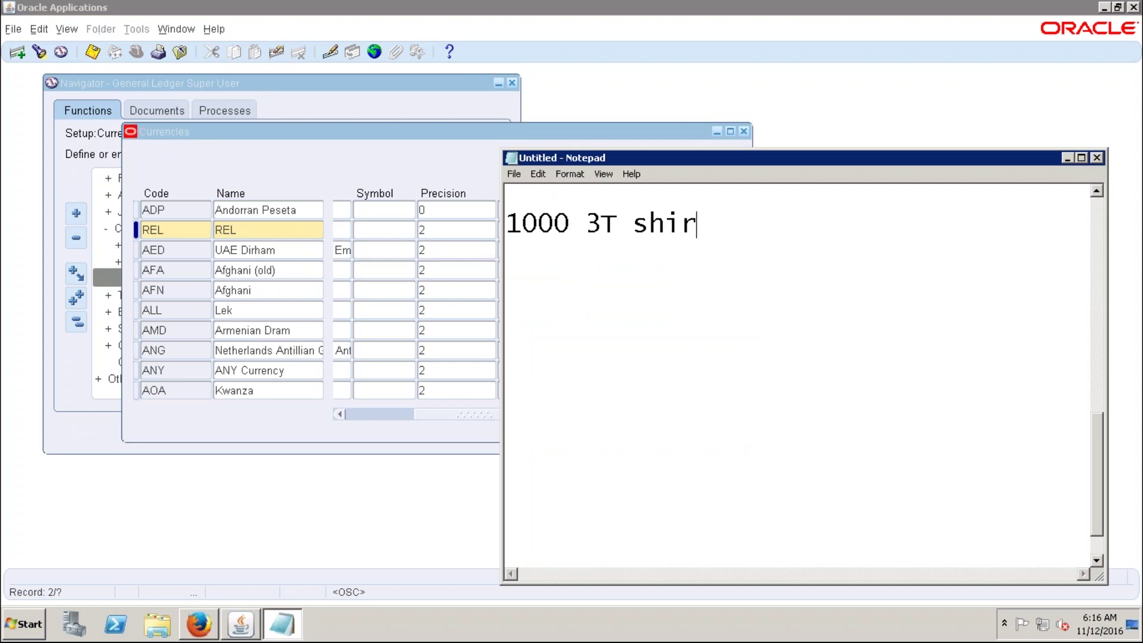
text(ts)
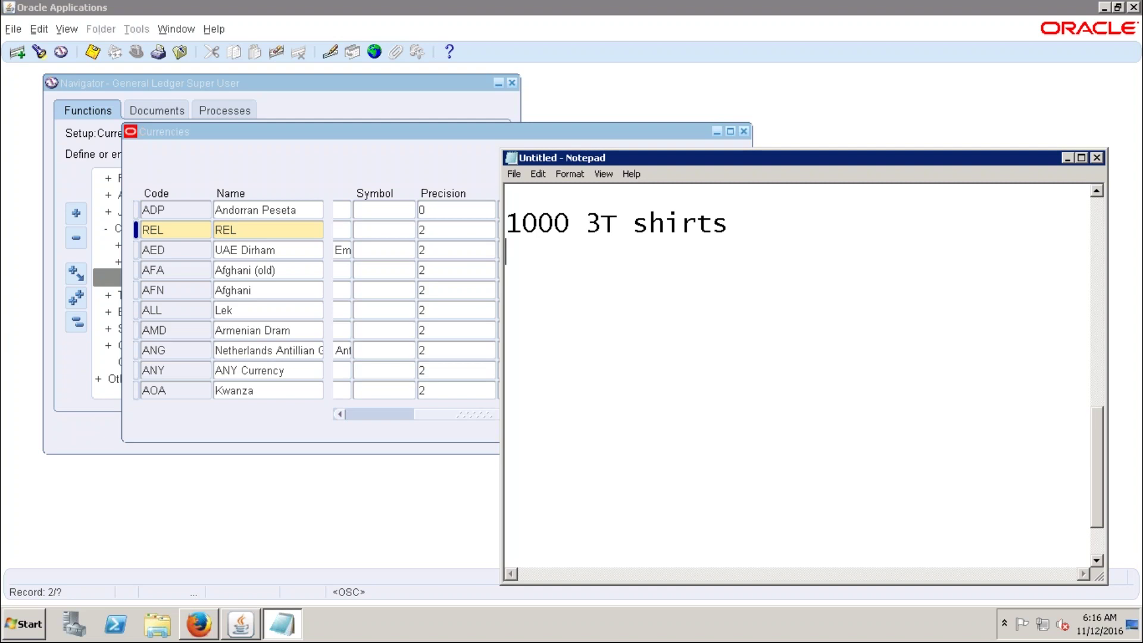
key(Return)
key(Return)
Add the calculation line 1000/3=333.333333333....n below it.
text(1000)
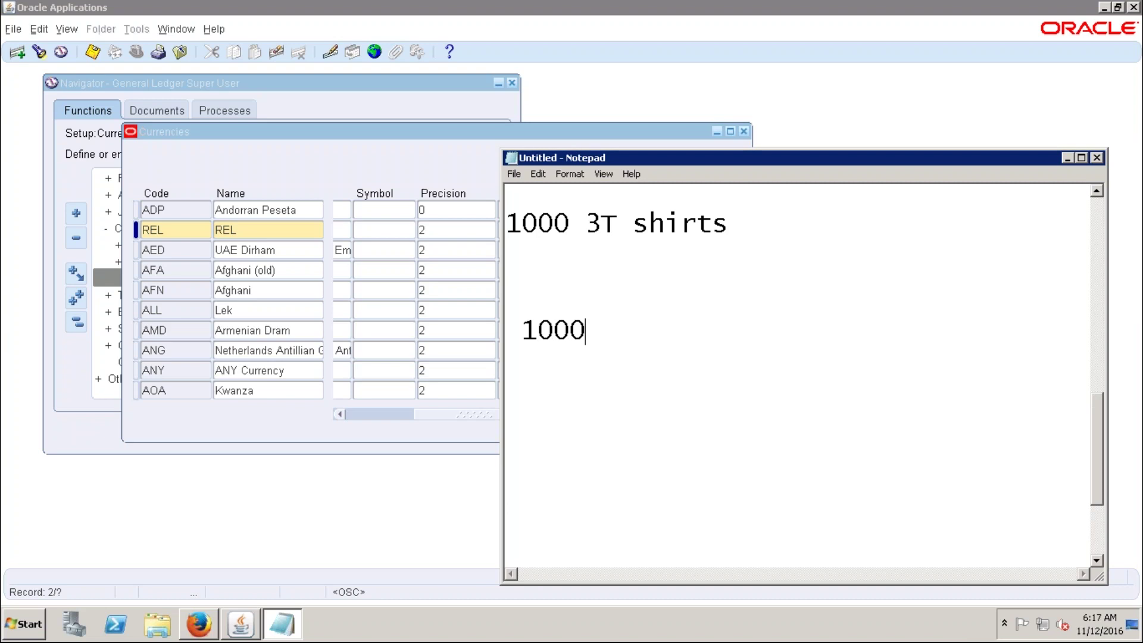
key(Home)
key(BackSpace)
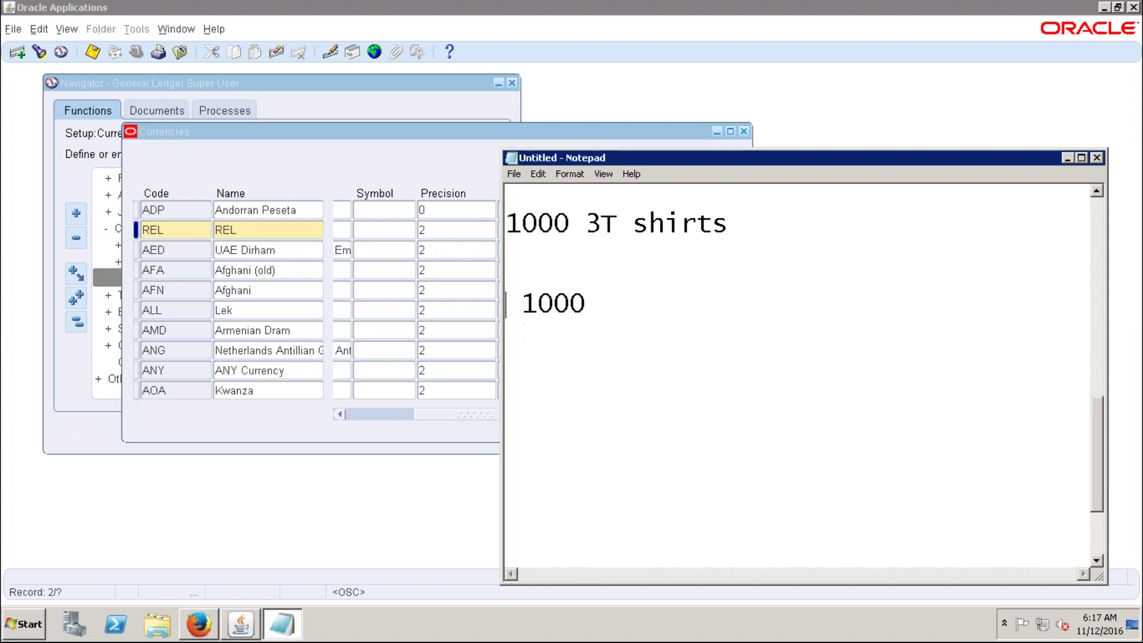
key(Delete)
key(Delete)
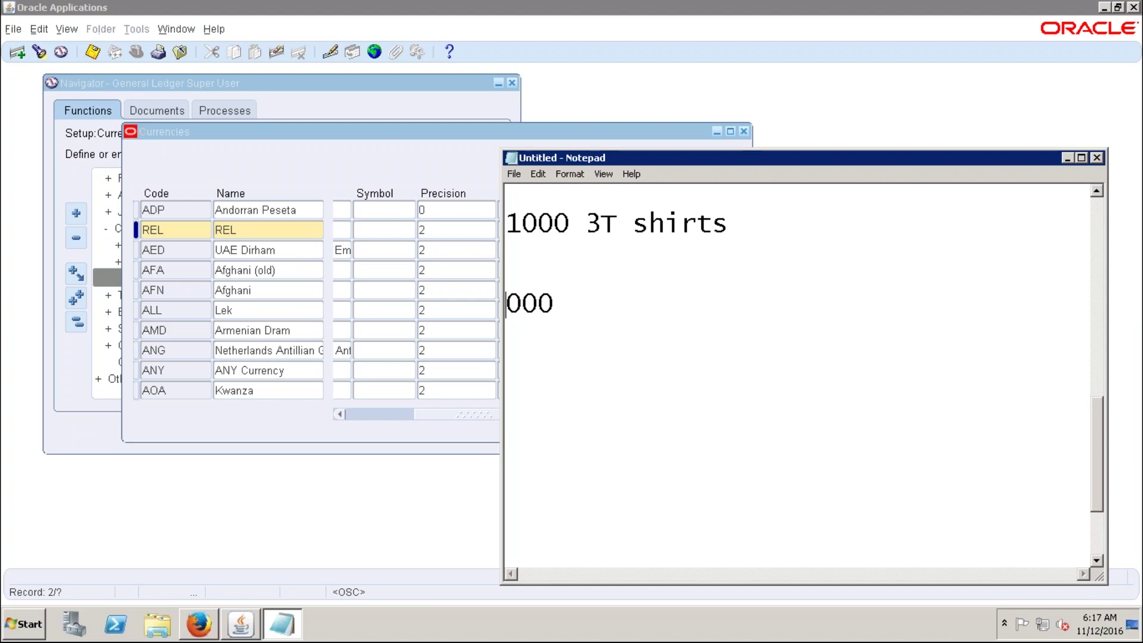
text(1)
click(594, 301)
text(/3=333)
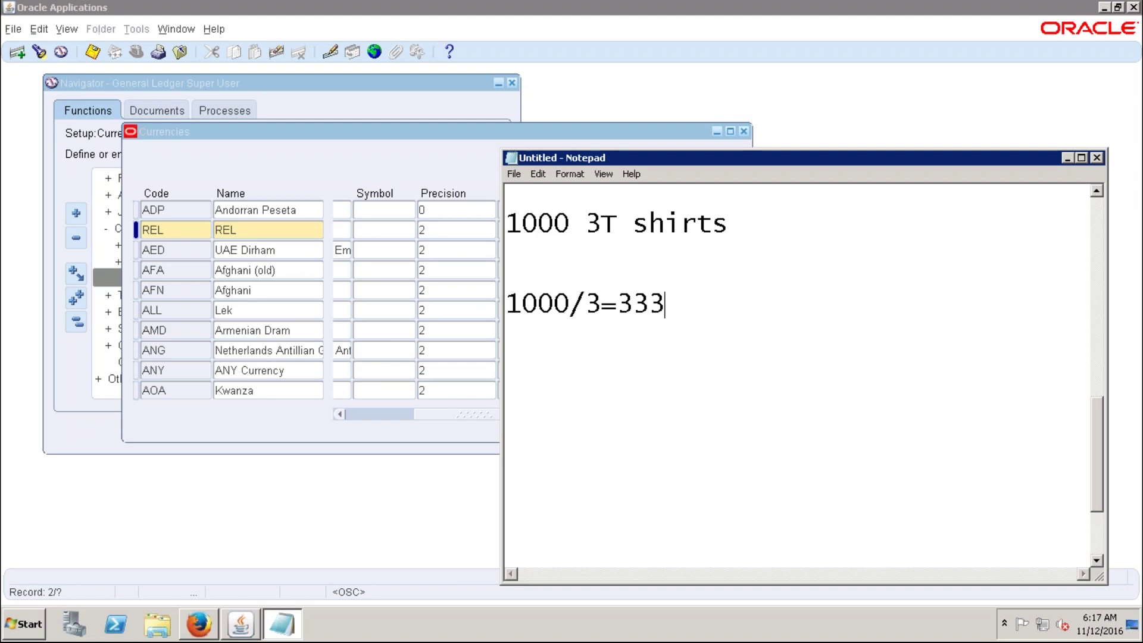
text(.33333)
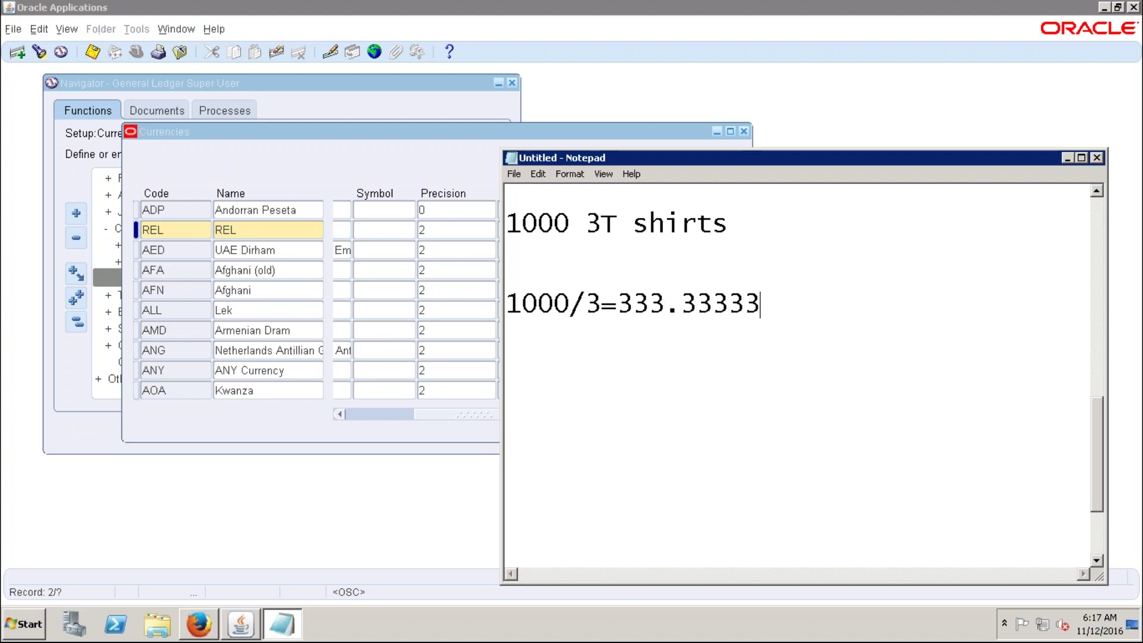
text(3333..)
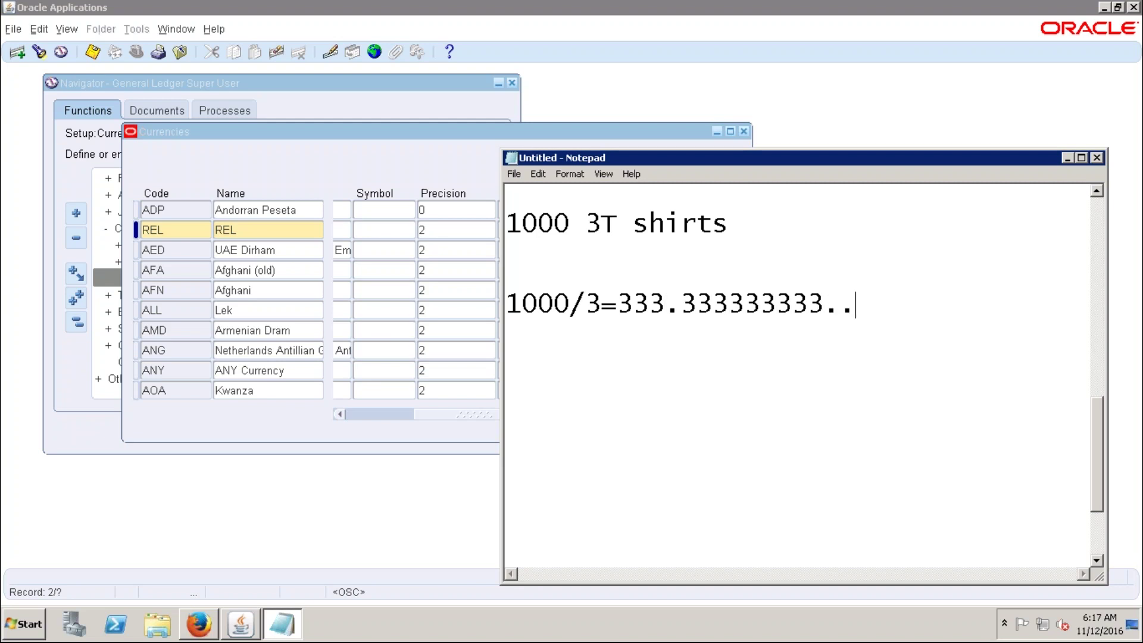
text(..n)
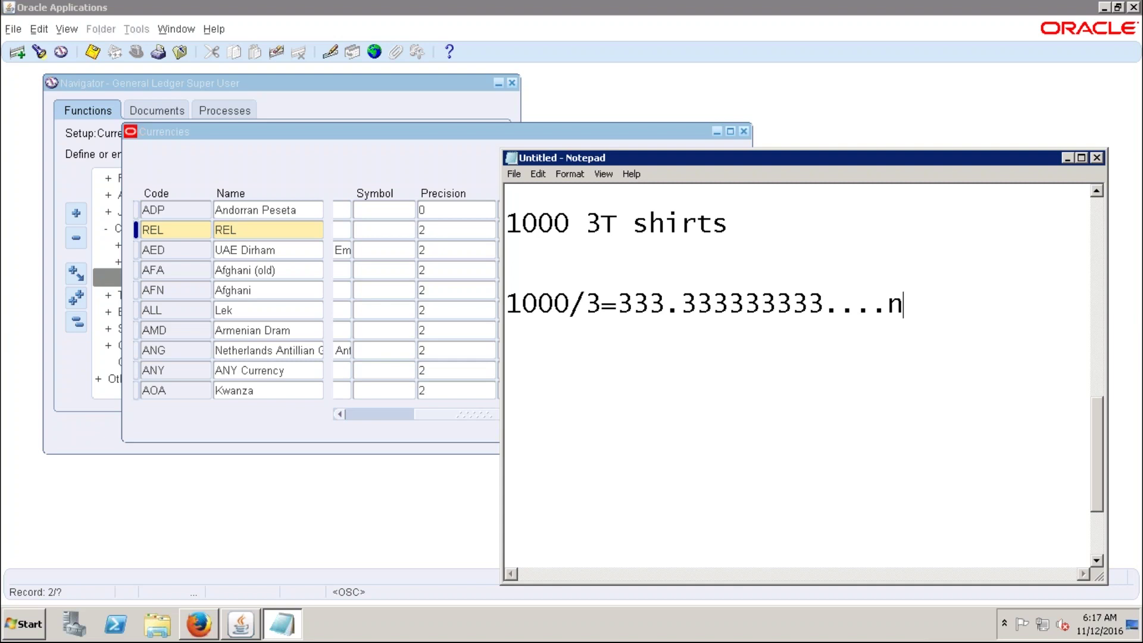
Delete the extra blank lines between the example figures and highlight their decimals.
scroll(552, 285, up, 2)
click(547, 277)
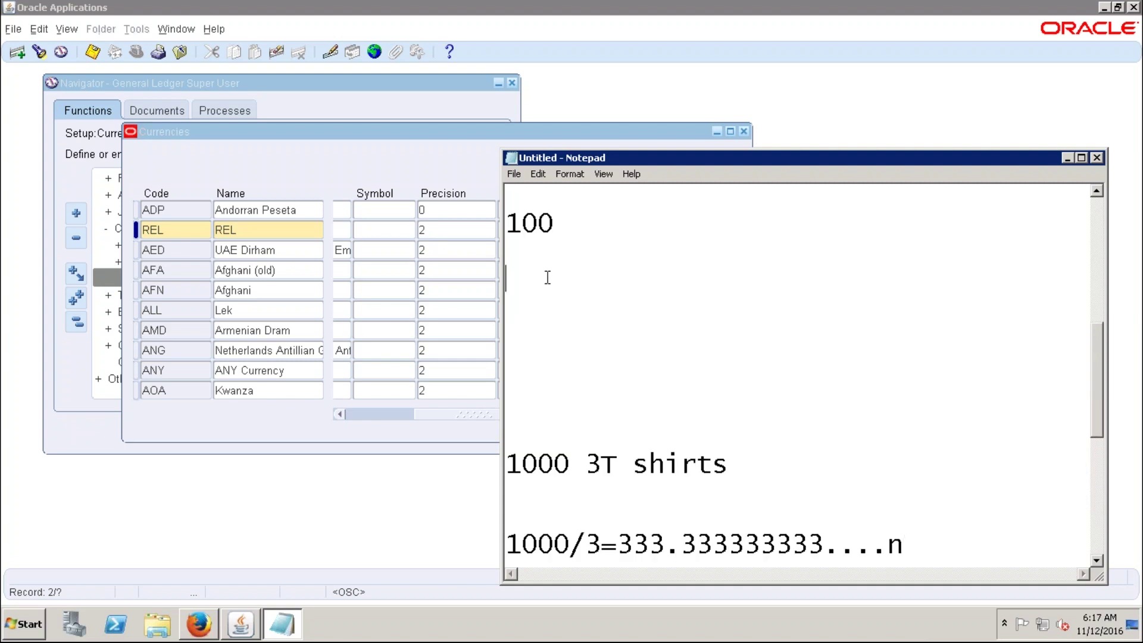
key(Delete)
key(Delete)
key(Delete)
key(Delete)
key(Delete)
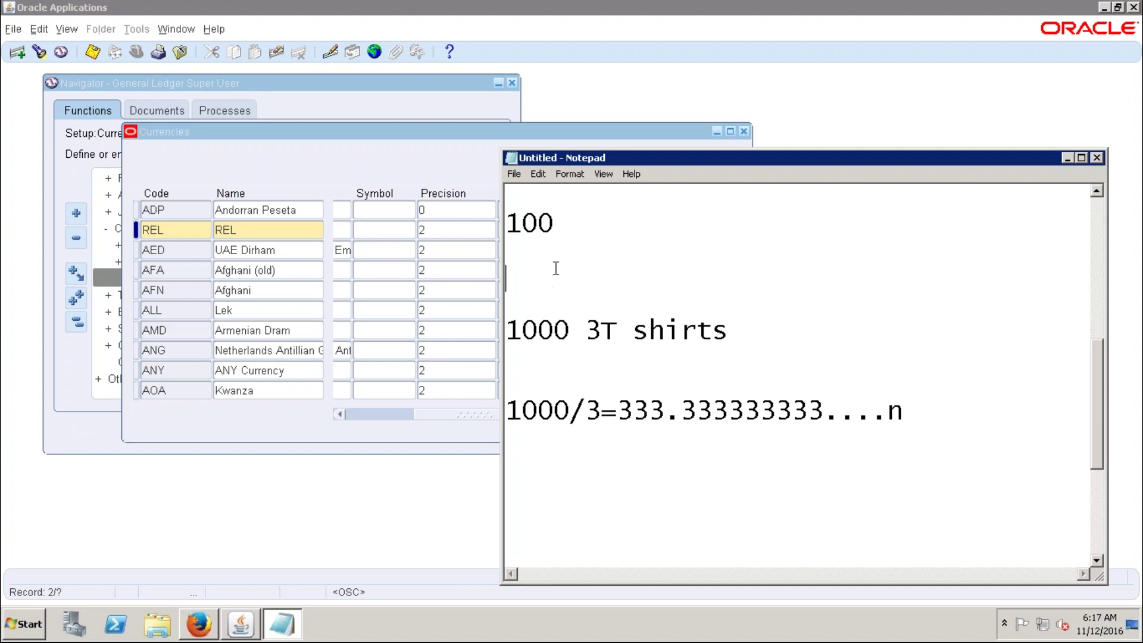
key(Delete)
scroll(559, 265, up, 2)
click(611, 223)
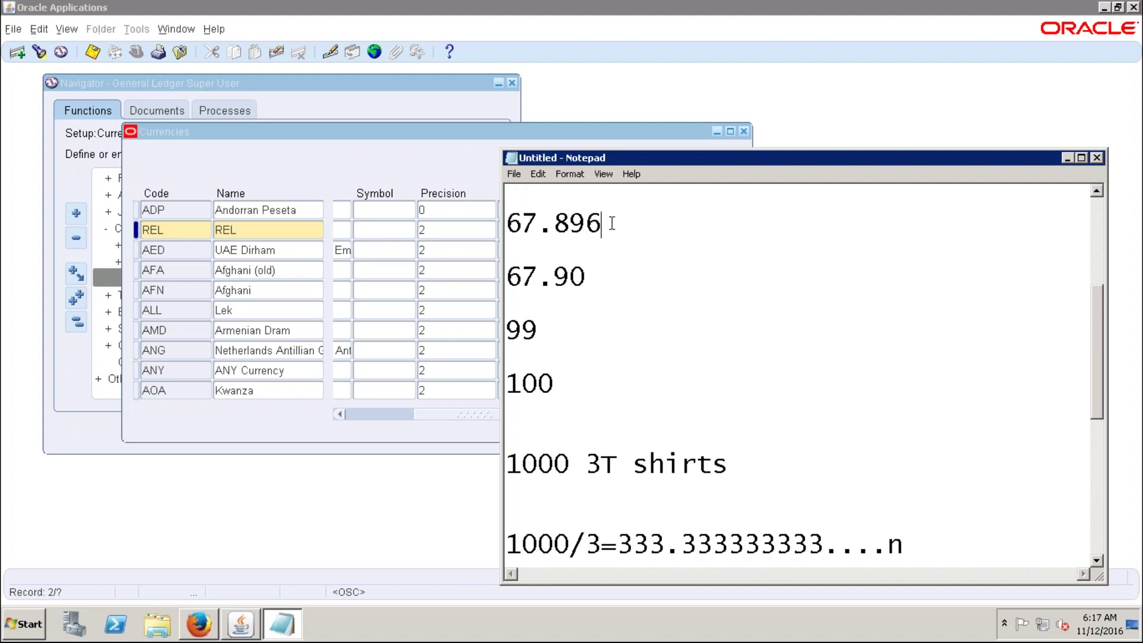
drag(612, 223, 570, 225)
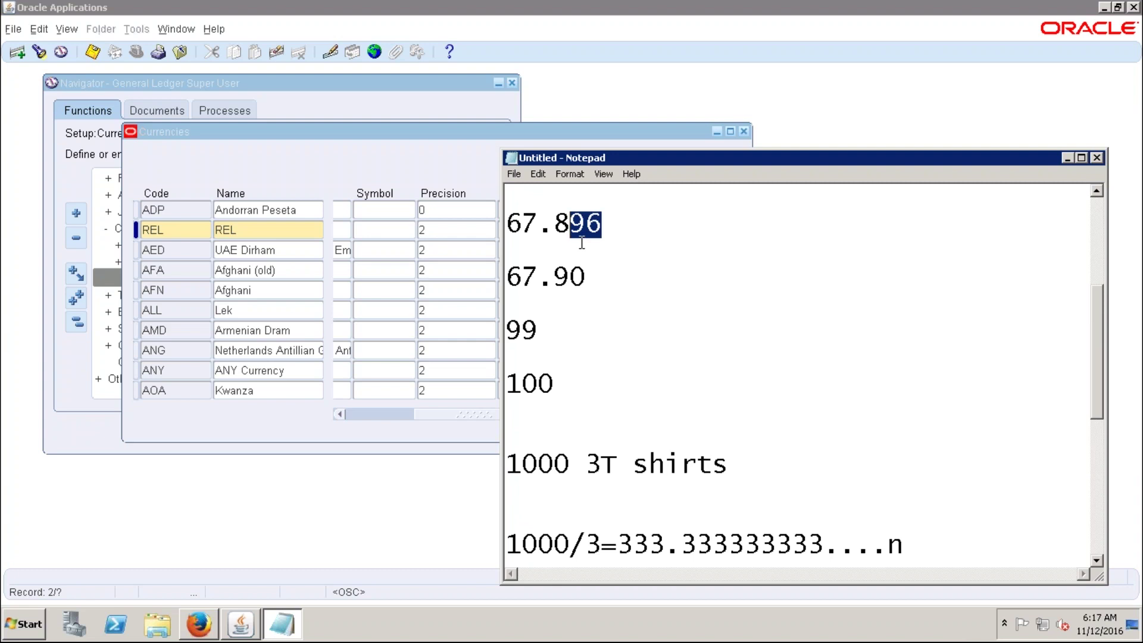
scroll(589, 256, down, 3)
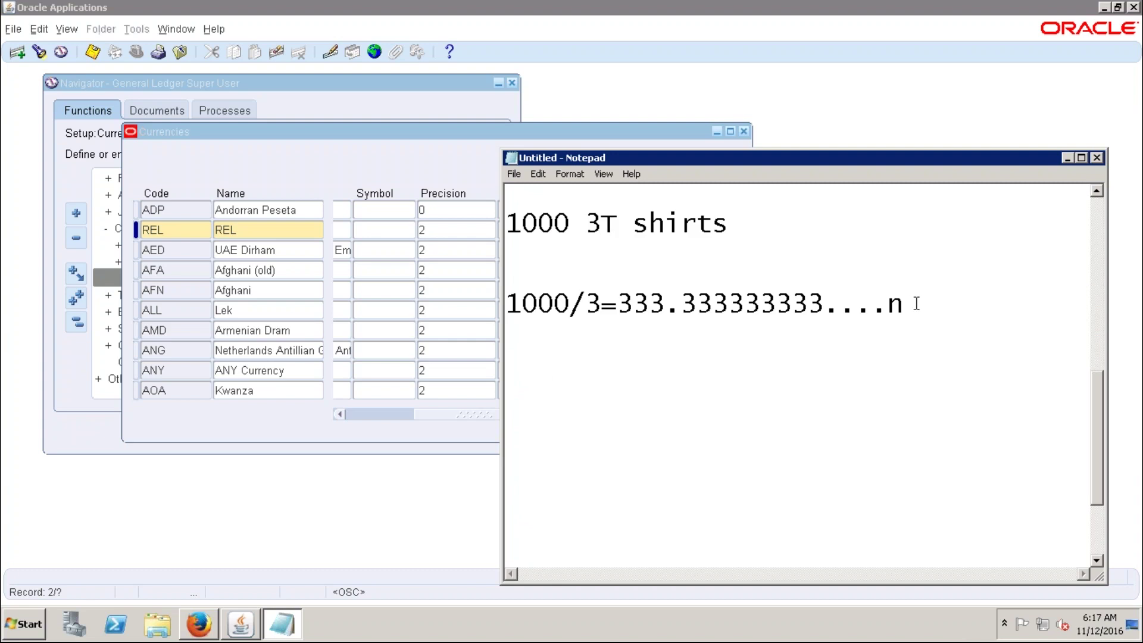
drag(917, 303, 630, 313)
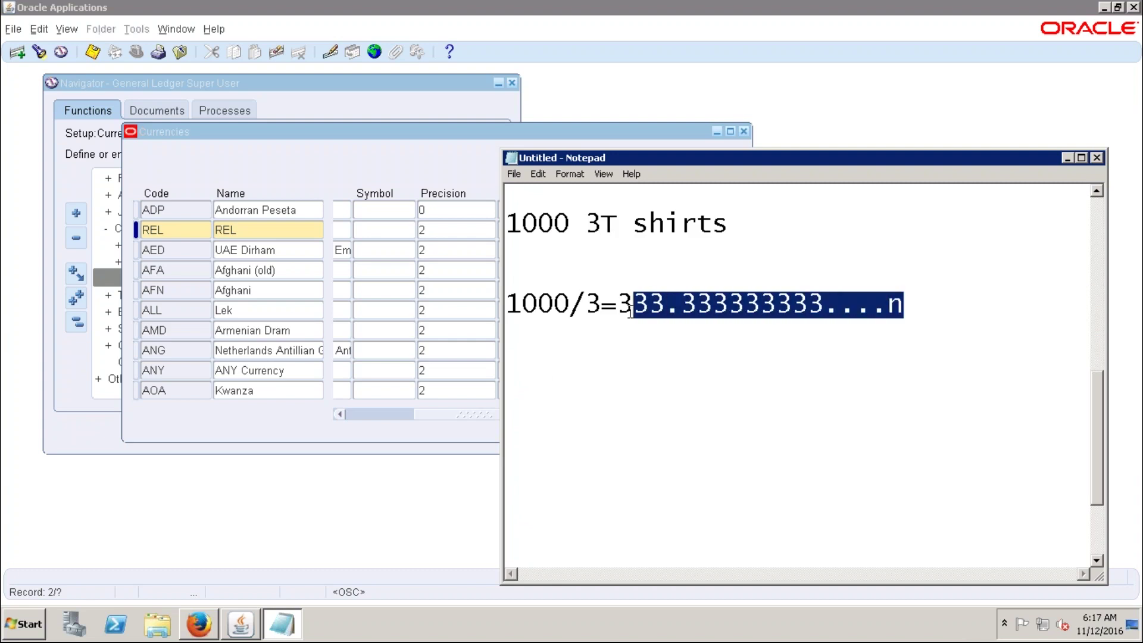
click(674, 354)
Add the rounded result 333.33 on a new line below the 1000/3 formula.
click(921, 307)
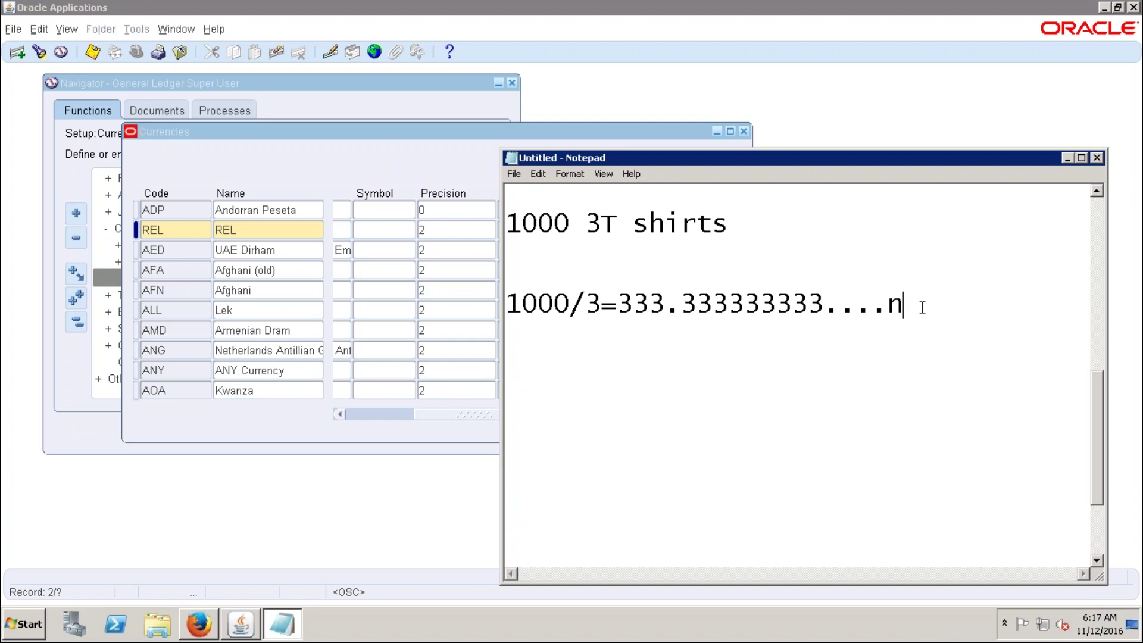
key(Return)
key(Return)
text(333)
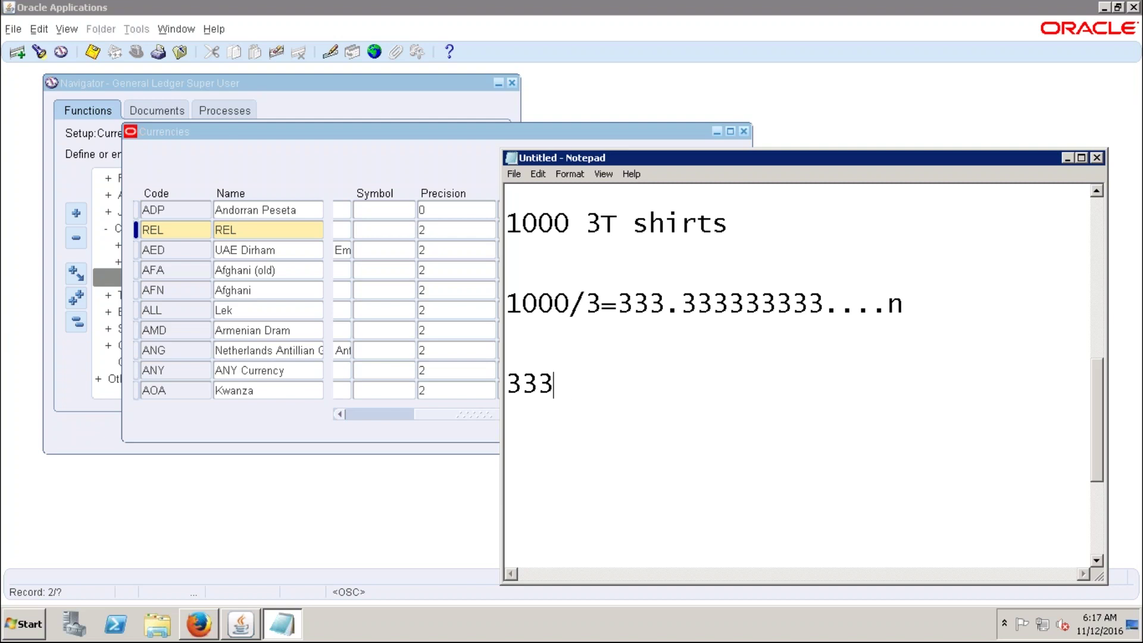
text(.33)
Compare the repeating decimals of 1000/3 with the rounded value 333.33.
scroll(959, 248, up, 2)
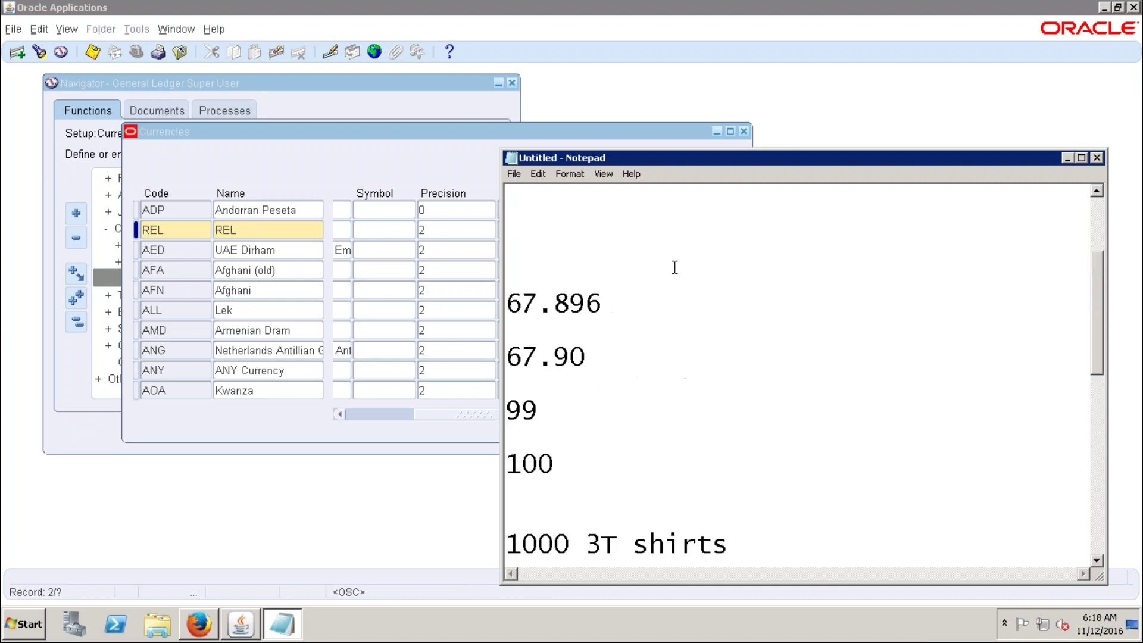
mouse_move(602, 302)
mouse_down()
mouse_move(610, 293)
mouse_move(566, 297)
mouse_move(593, 301)
mouse_up()
scroll(601, 274, down, 2)
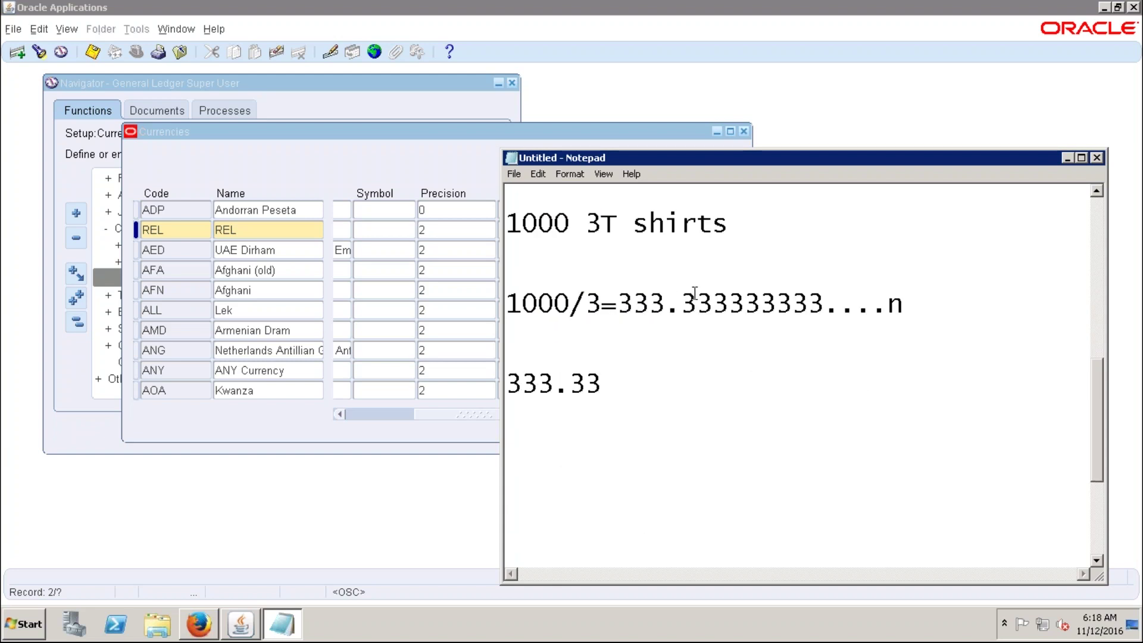
drag(696, 300, 898, 296)
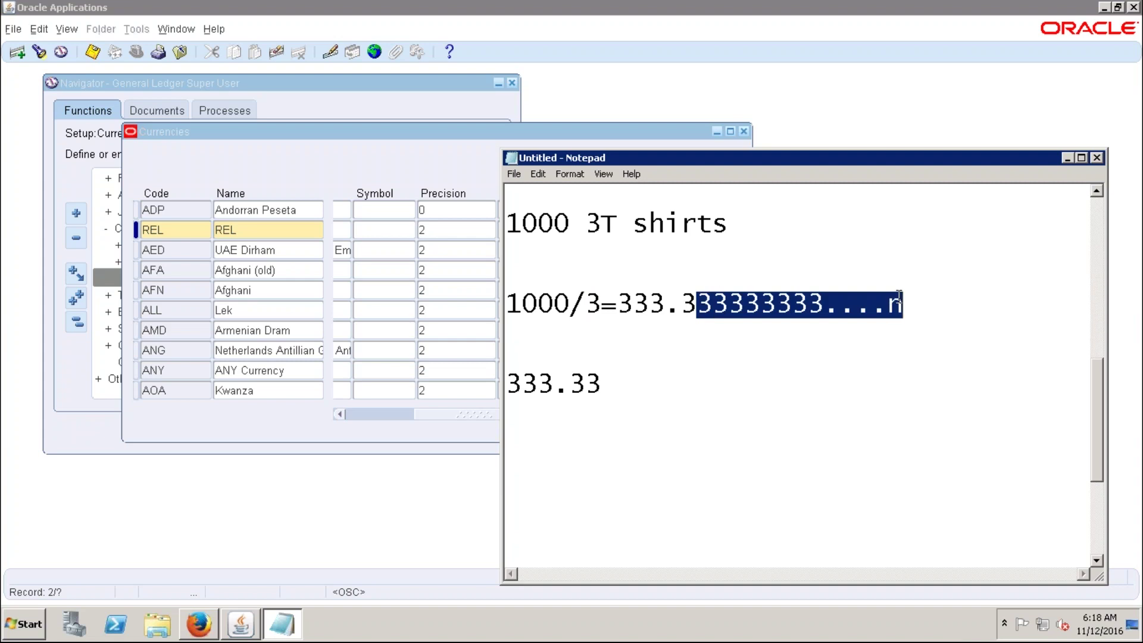
click(854, 306)
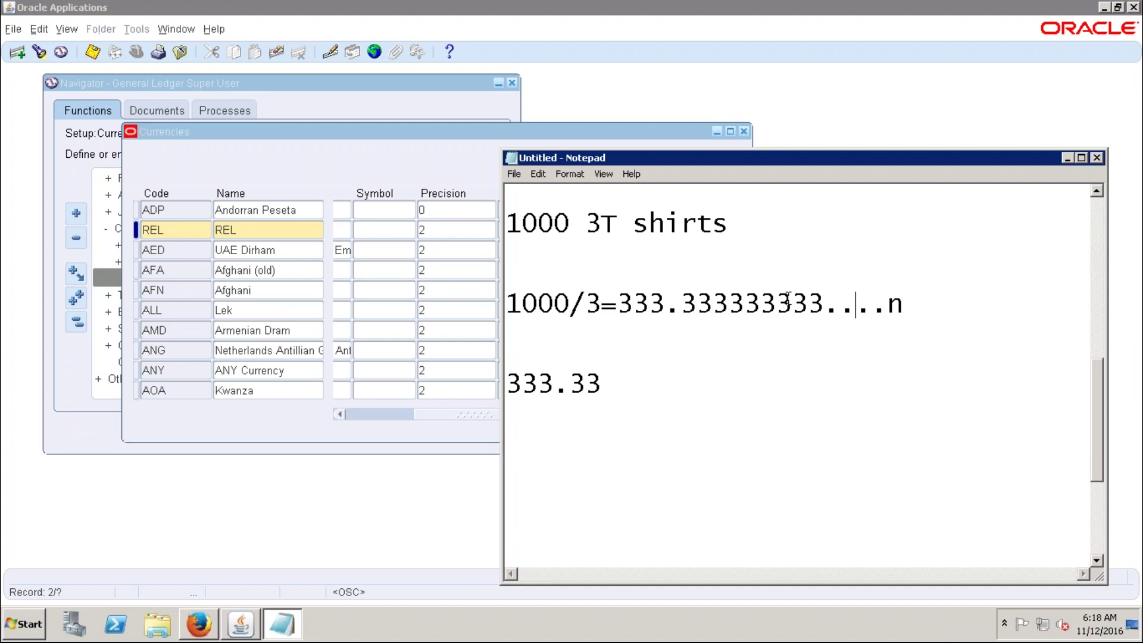
drag(792, 304, 765, 303)
click(634, 385)
drag(634, 384, 495, 384)
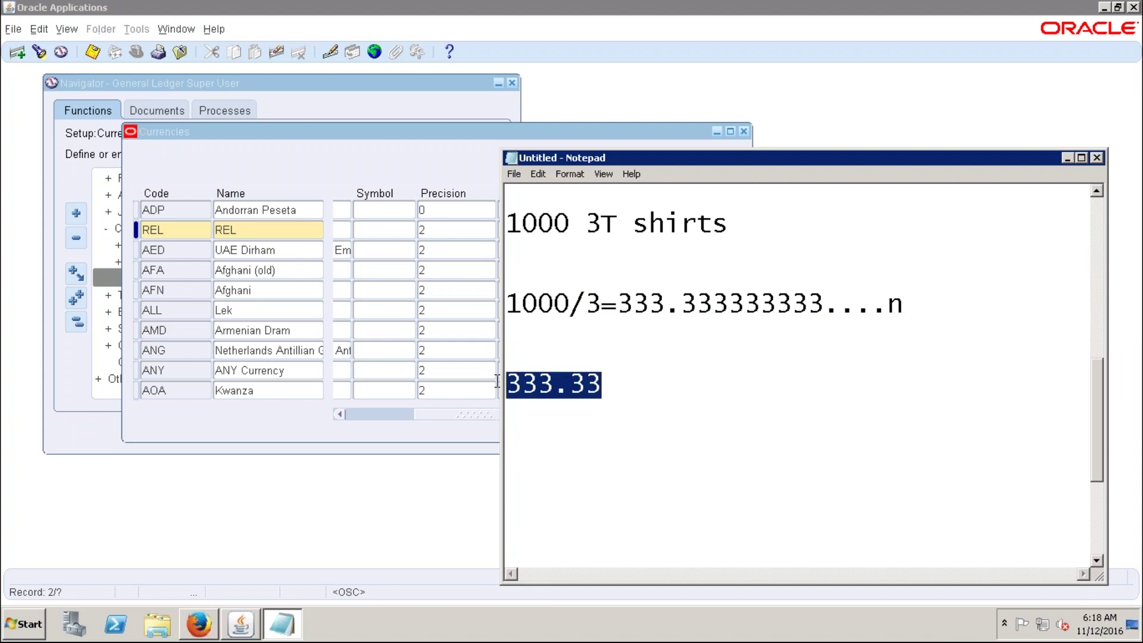
key(alt+Tab)
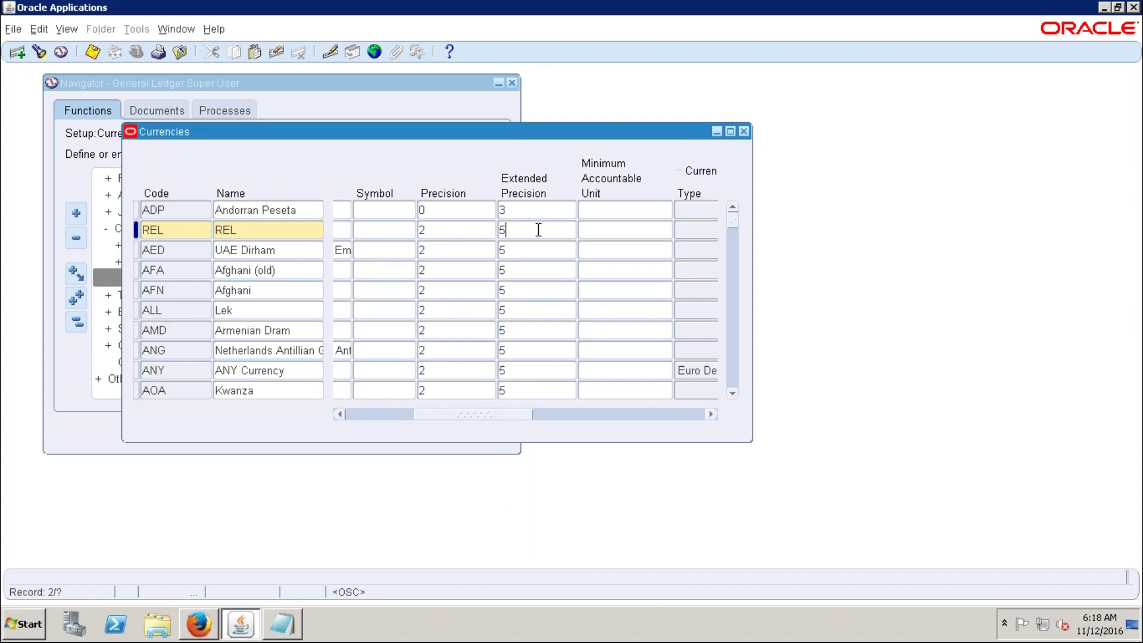
Label the decimal positions by typing 12345 above the 1000/3 result.
key(alt+Tab)
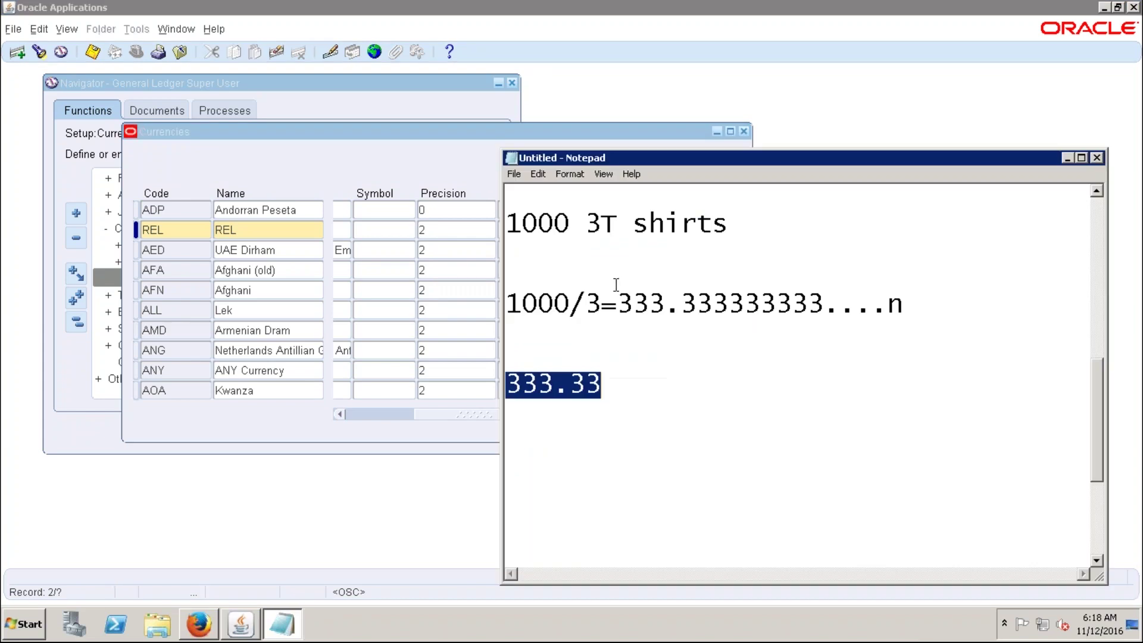
key(Up)
key(Up)
key(Right)
key(Right)
key(Right)
key(Right)
key(Right)
key(Right)
key(Right)
key(Right)
key(Right)
key(Right)
key(Right)
key(Right)
key(Right)
key(Right)
key(Right)
key(Right)
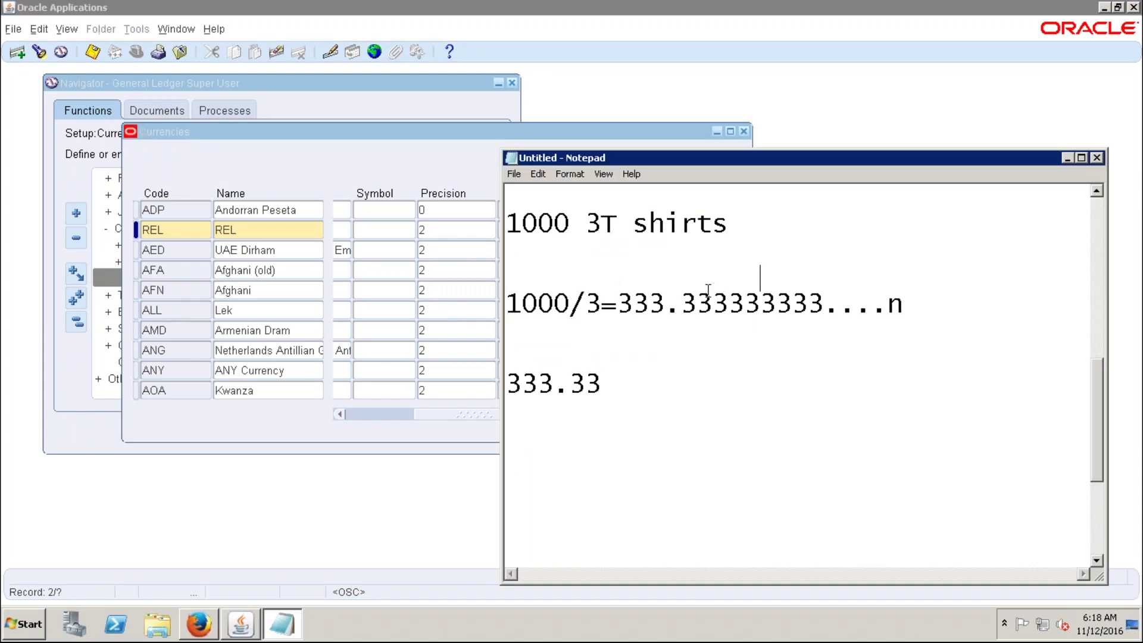
key(Left)
key(Left)
key(Left)
key(Left)
key(Left)
text(12345)
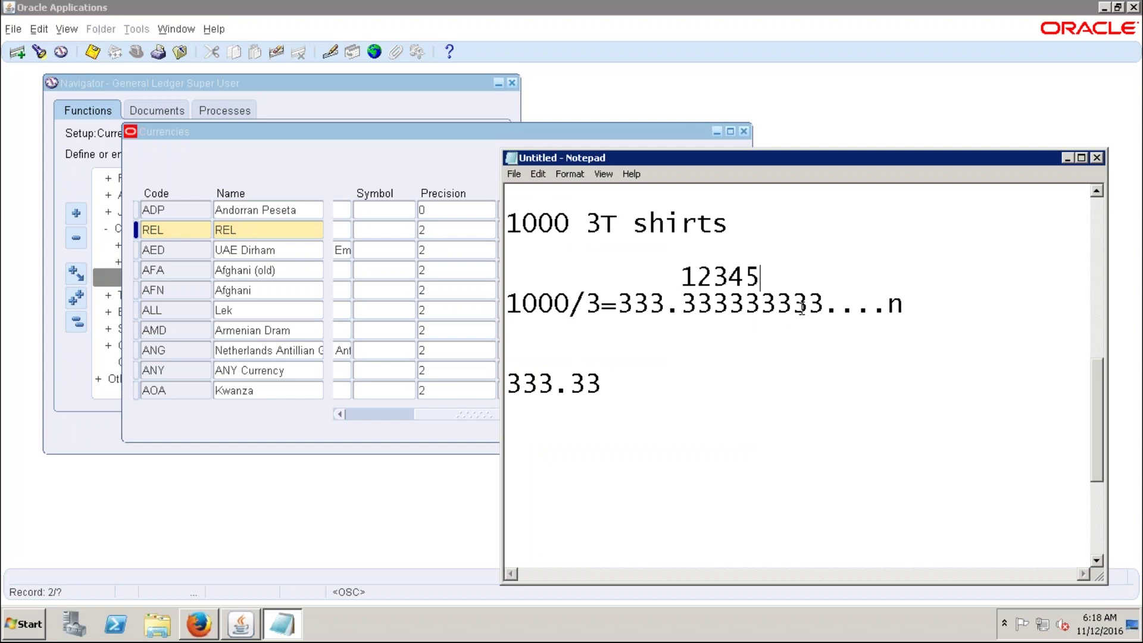
Insert --- after the fifth decimal of 333.33333 in the formula.
drag(909, 306, 814, 305)
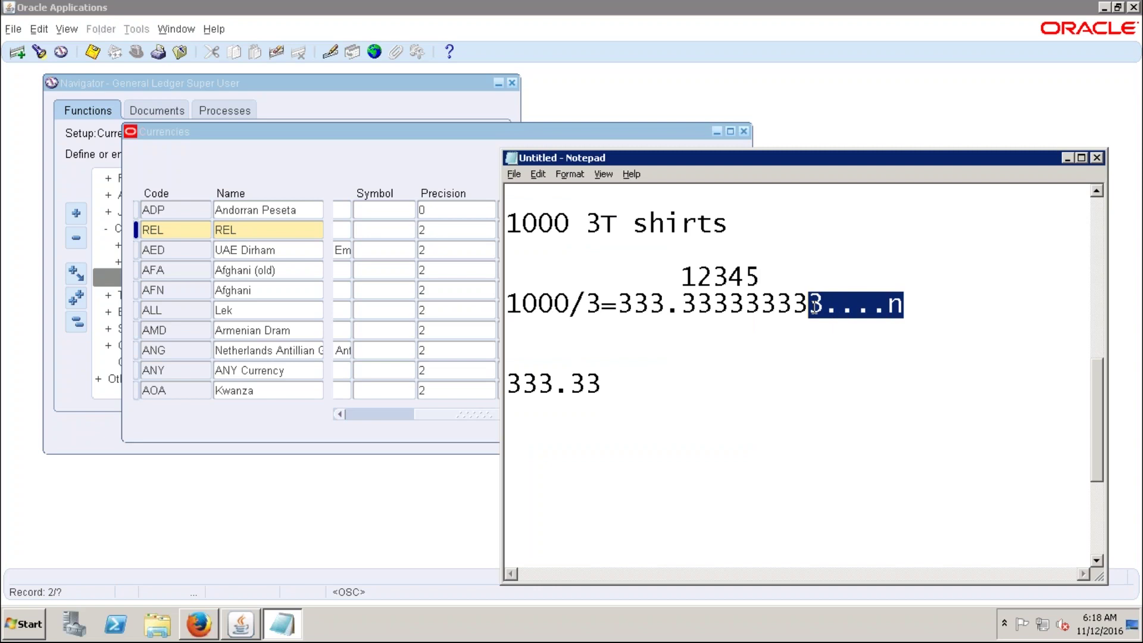
key(alt+Tab)
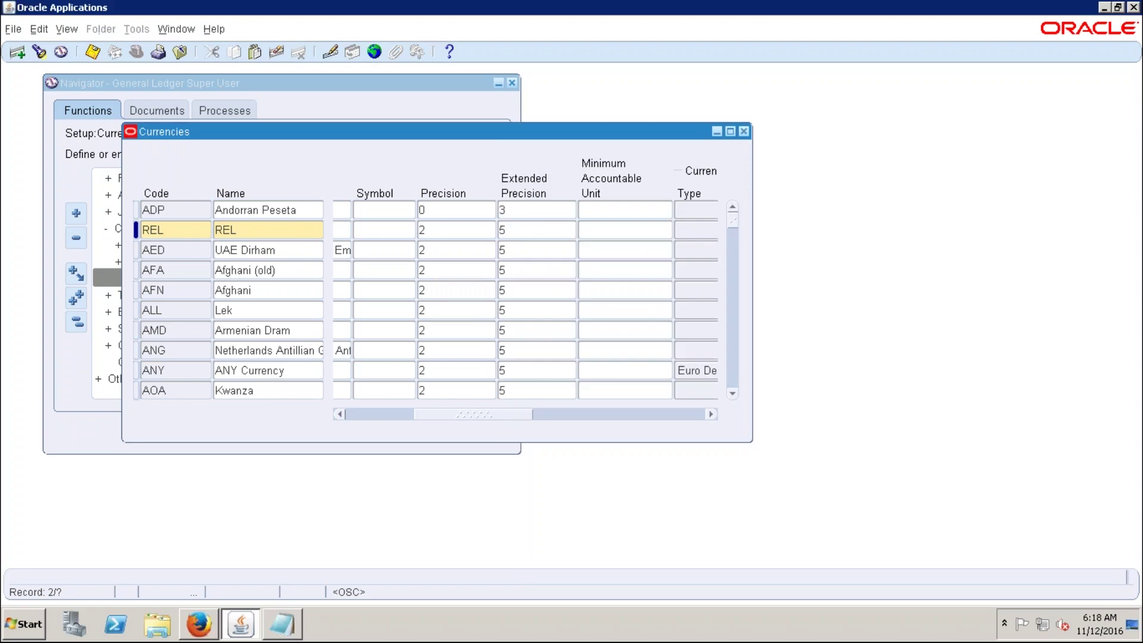
key(alt+Tab)
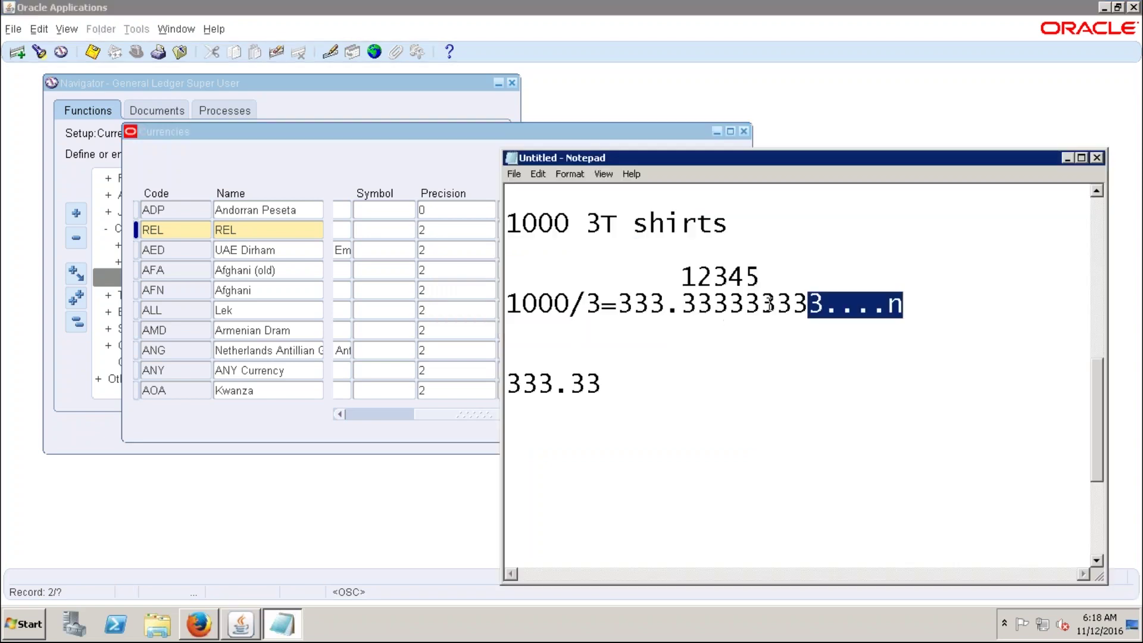
click(768, 305)
text(-)
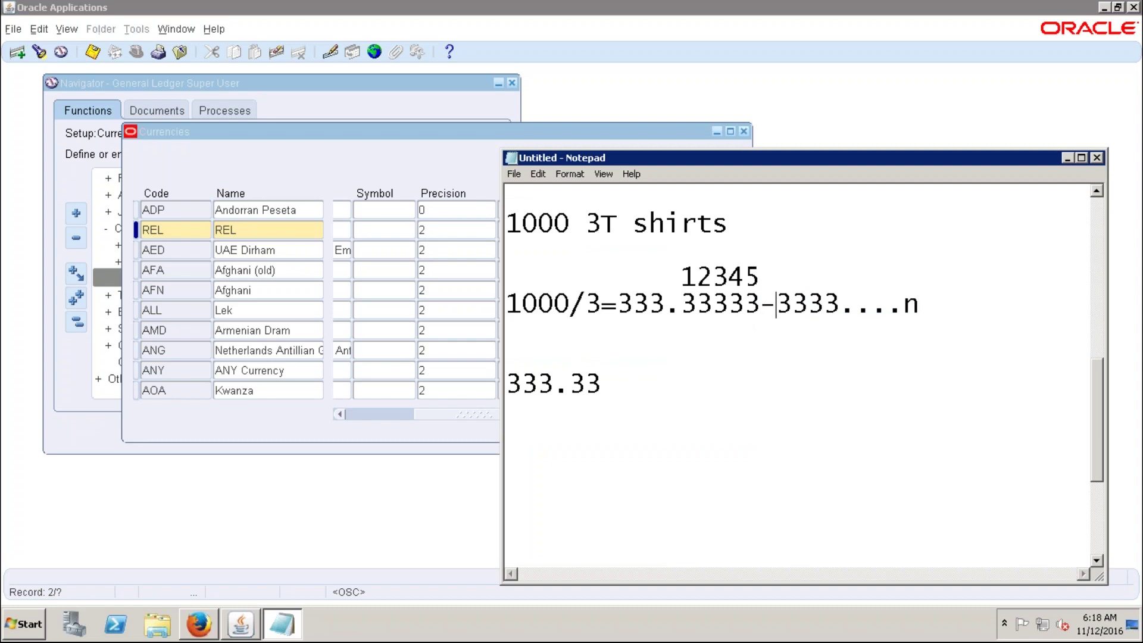
text(--)
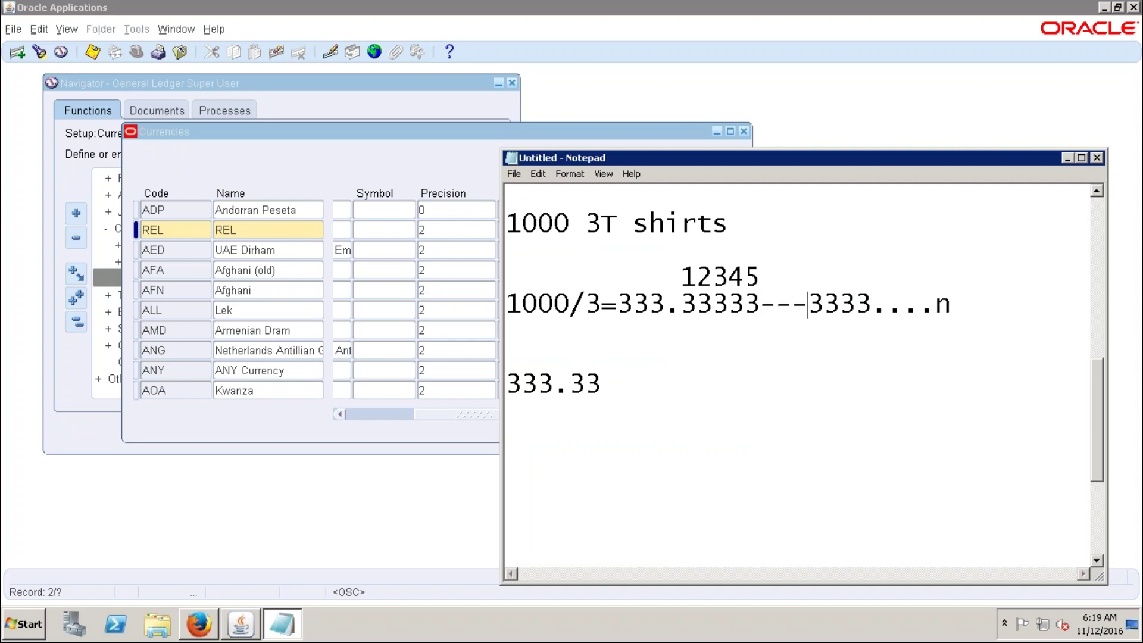
click(753, 302)
drag(753, 302, 745, 303)
Highlight the decimals of 333.33 and the fifth decimal aligned under the 5 in 12345.
drag(612, 385, 504, 386)
click(592, 387)
drag(590, 387, 575, 386)
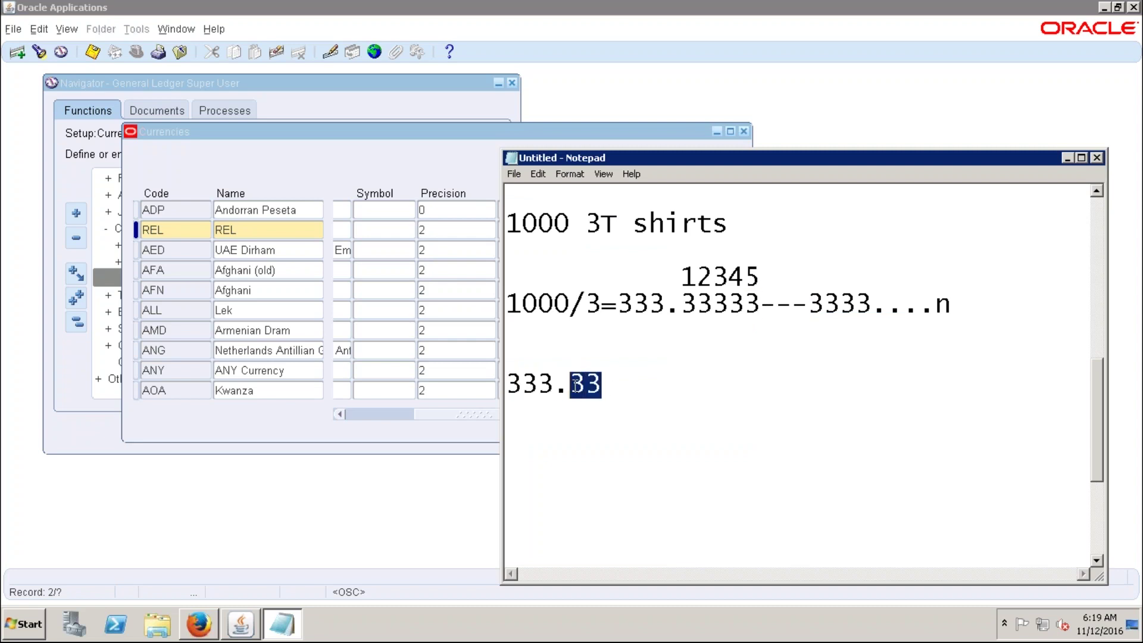
key(alt+Tab)
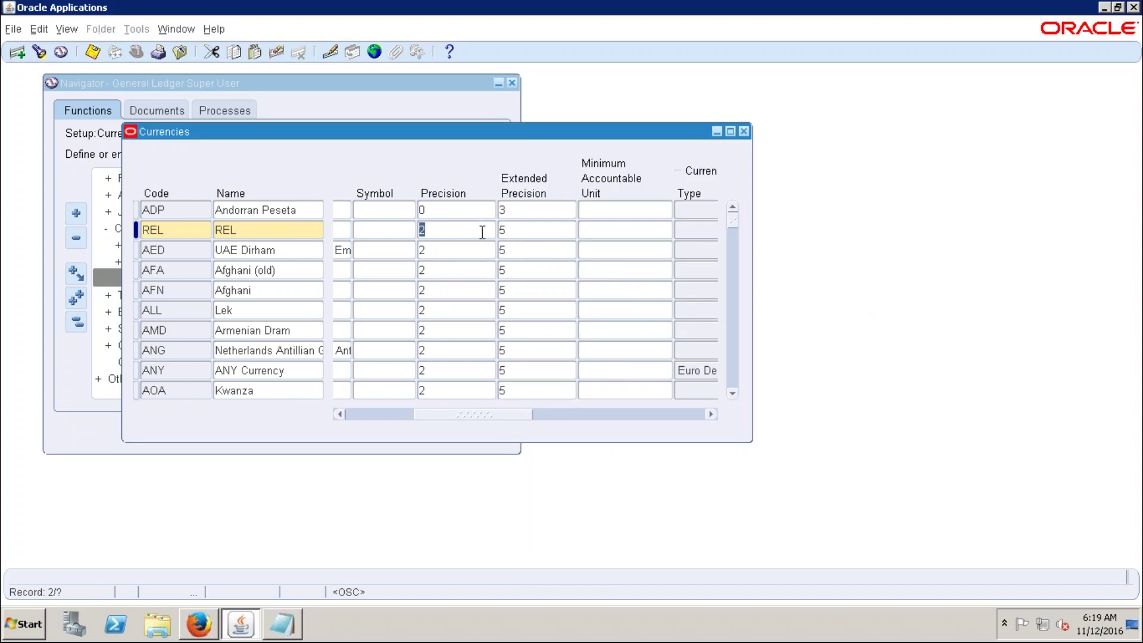
key(alt+Tab)
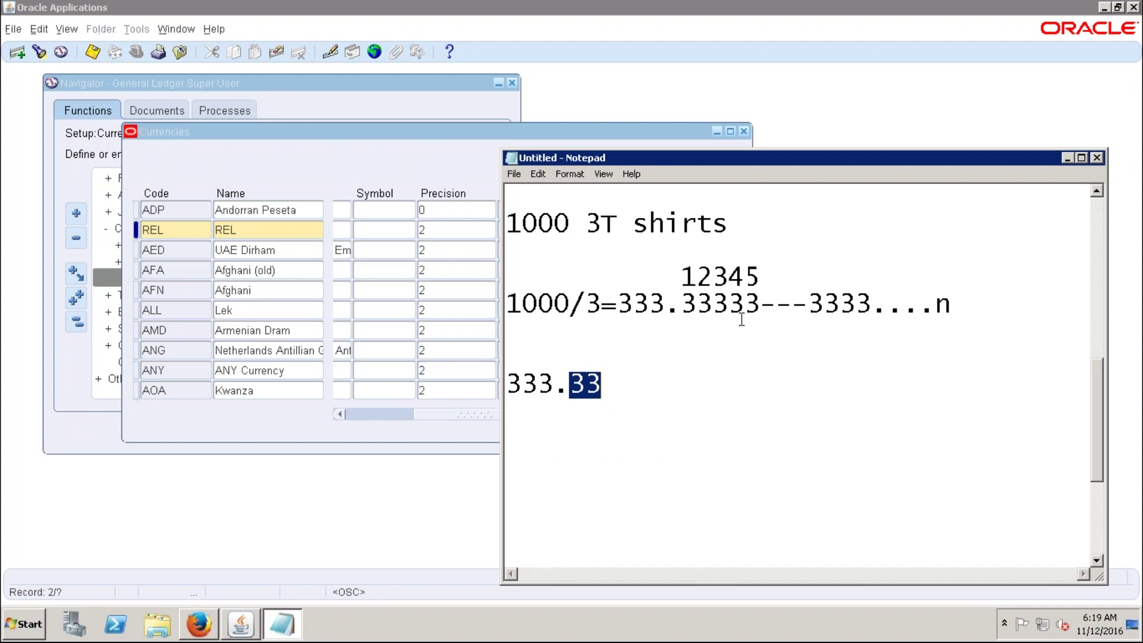
drag(760, 306, 745, 302)
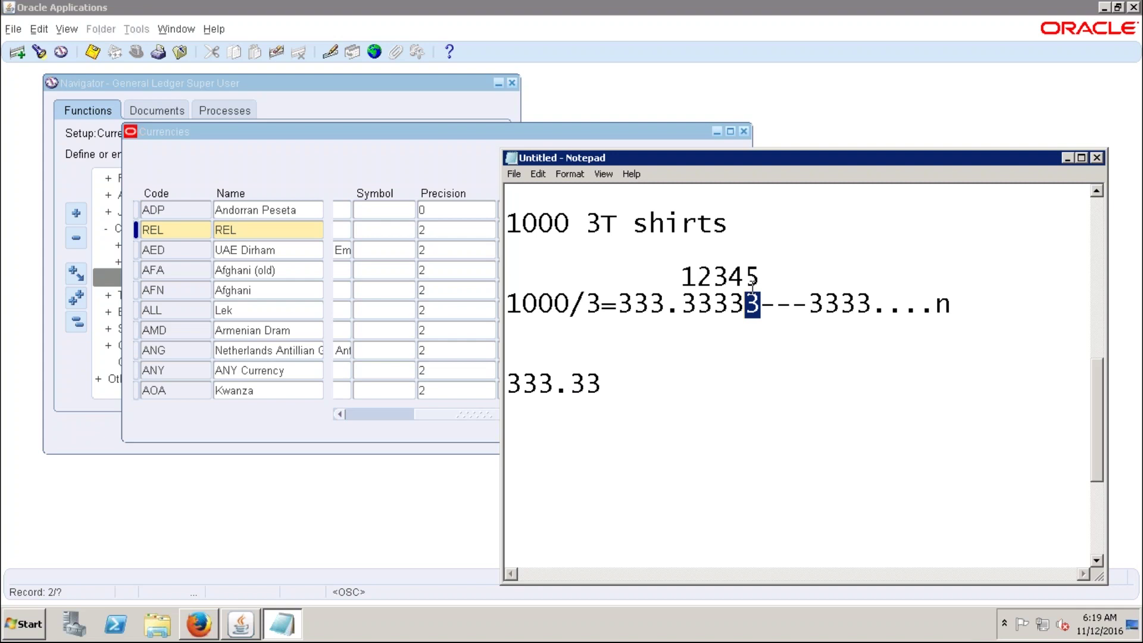
drag(759, 275, 745, 276)
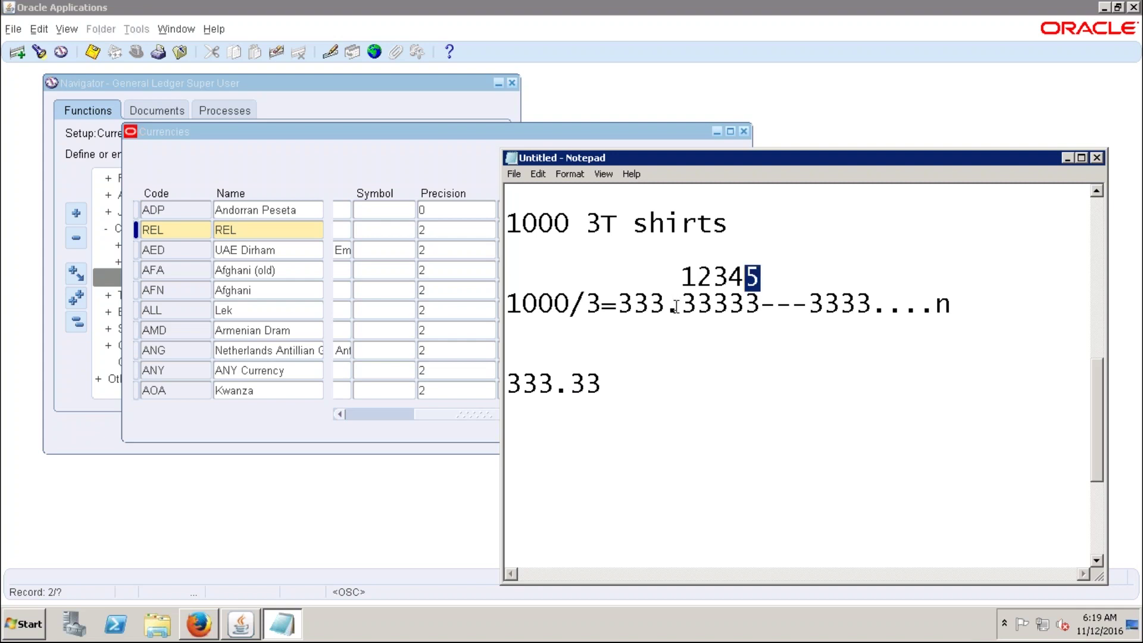
drag(680, 306, 672, 306)
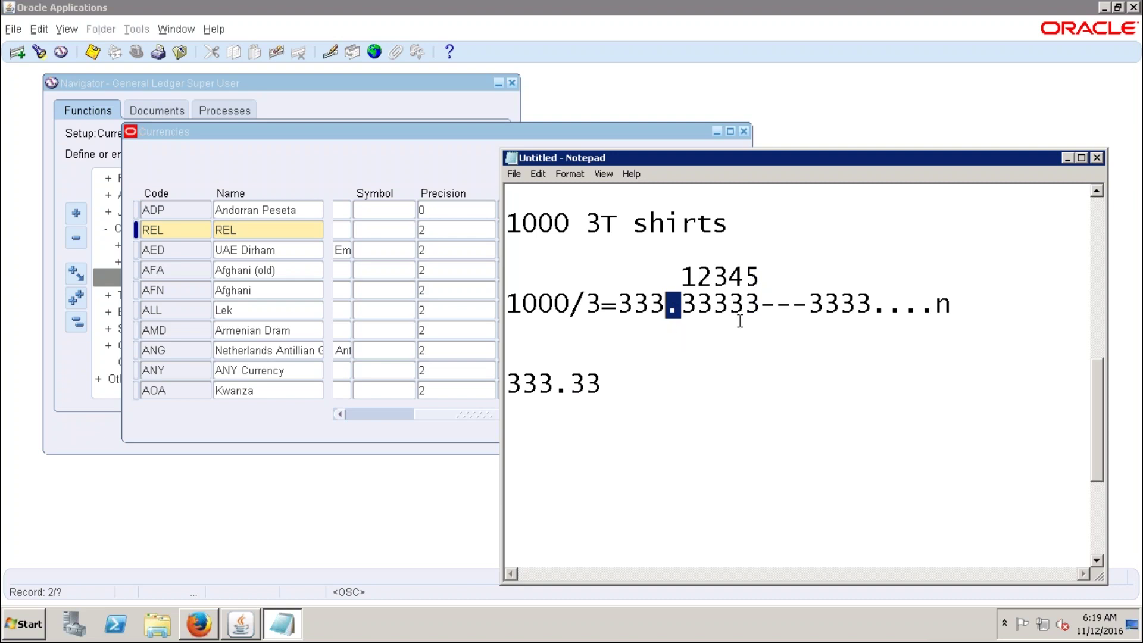
click(430, 233)
click(538, 234)
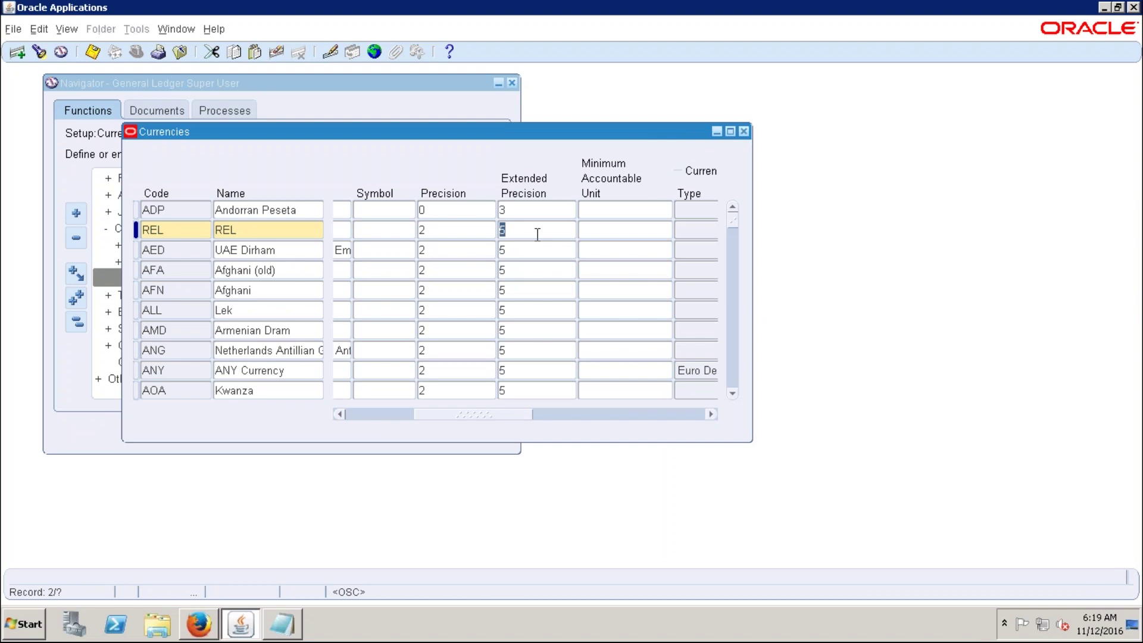
text(8)
key(alt+Tab)
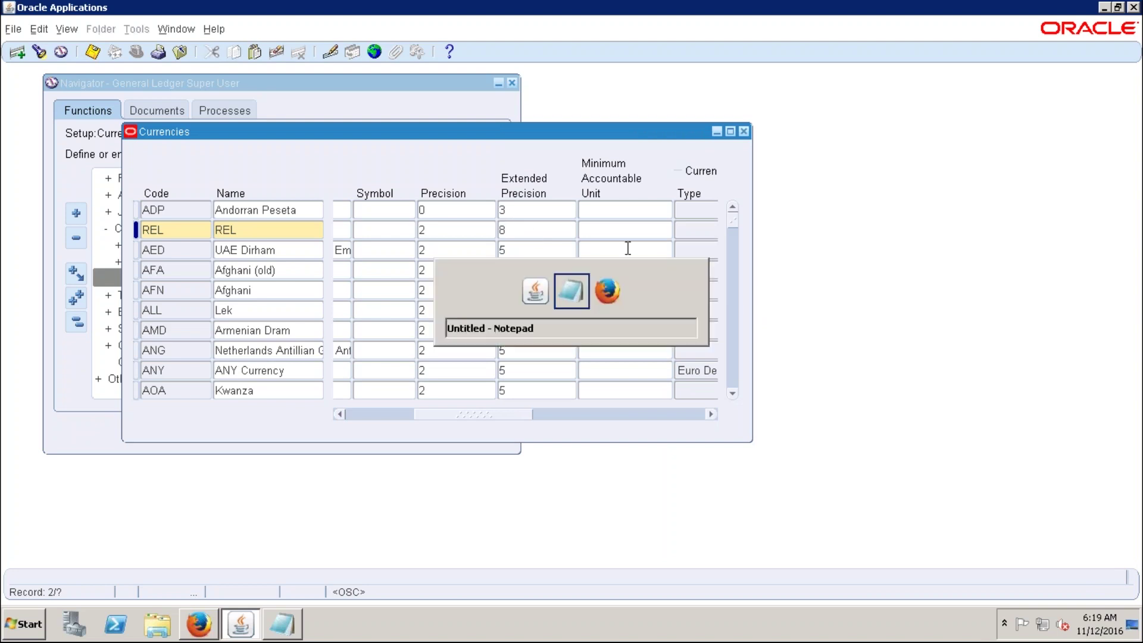
click(856, 282)
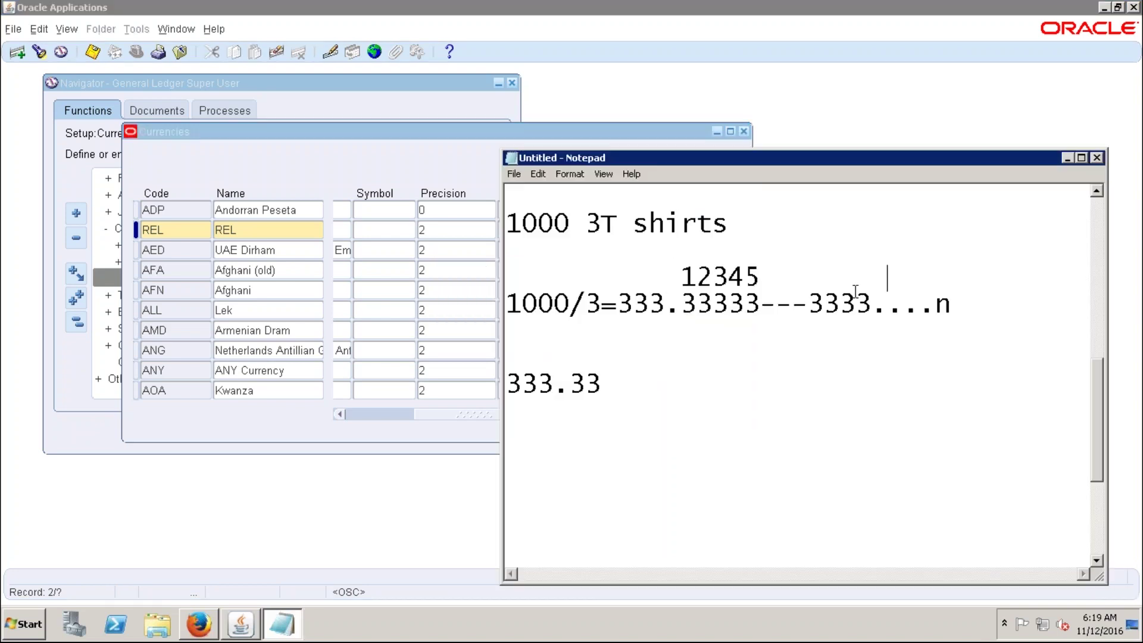
drag(824, 304, 507, 304)
drag(855, 303, 814, 301)
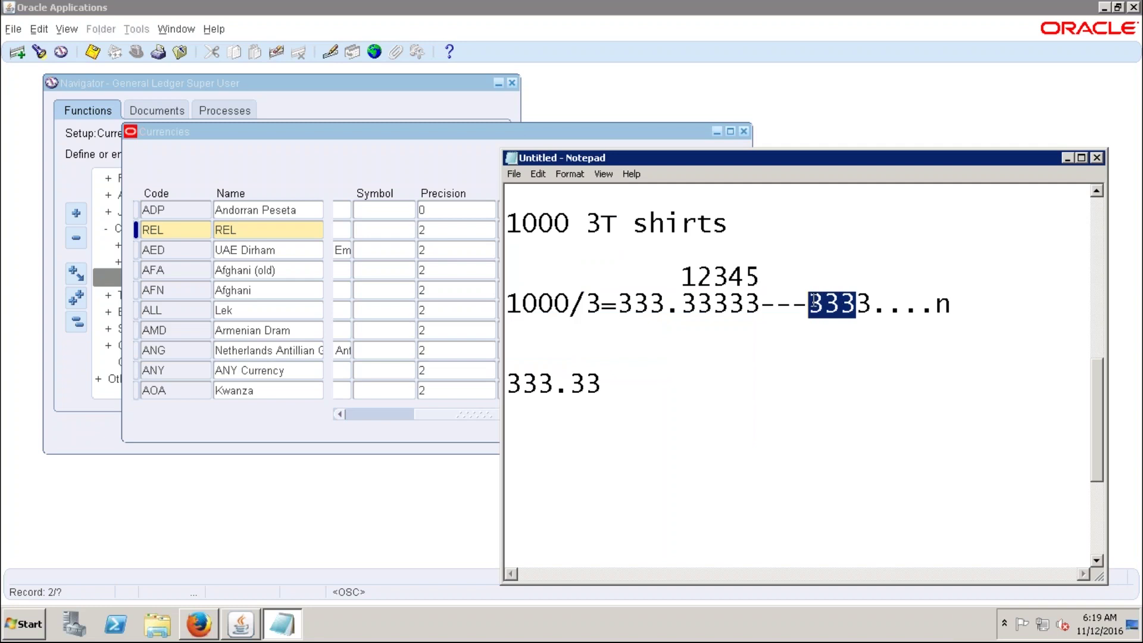
key(alt+Tab)
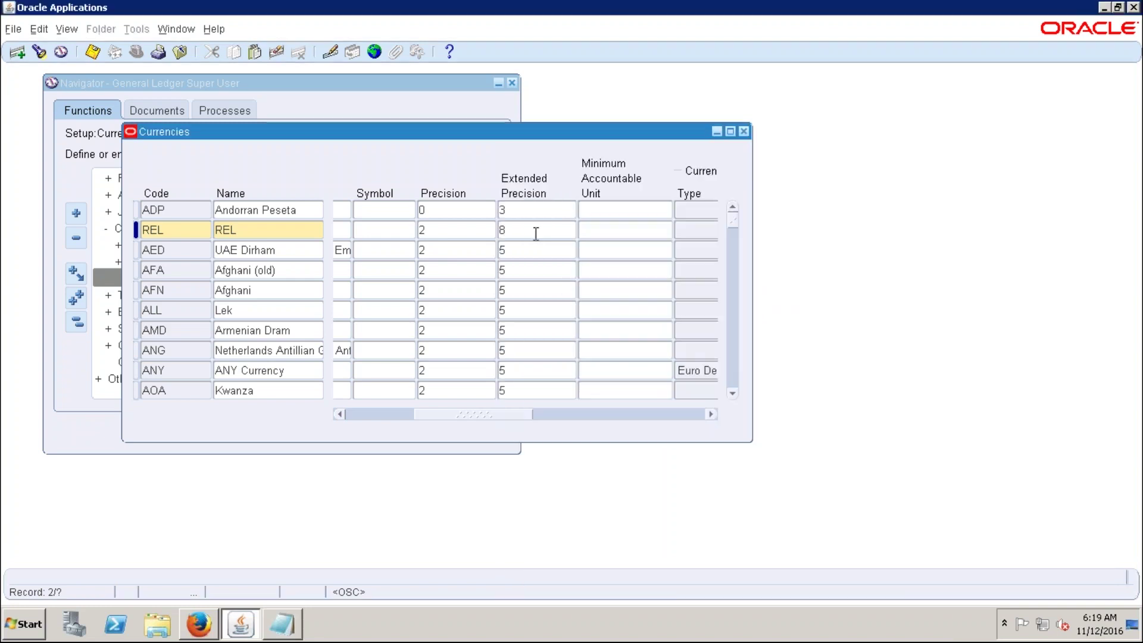
key(BackSpace)
text(5)
drag(513, 228, 489, 228)
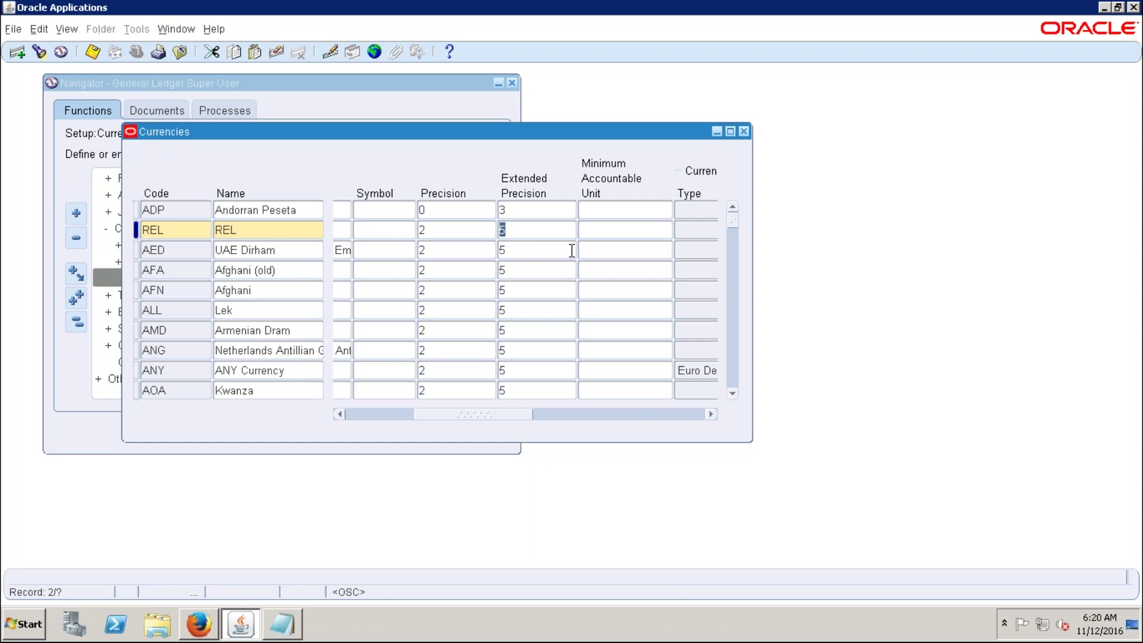
click(536, 232)
Jot the figures 10, 20 and 50 on separate lines in a blank part of the notes.
click(289, 625)
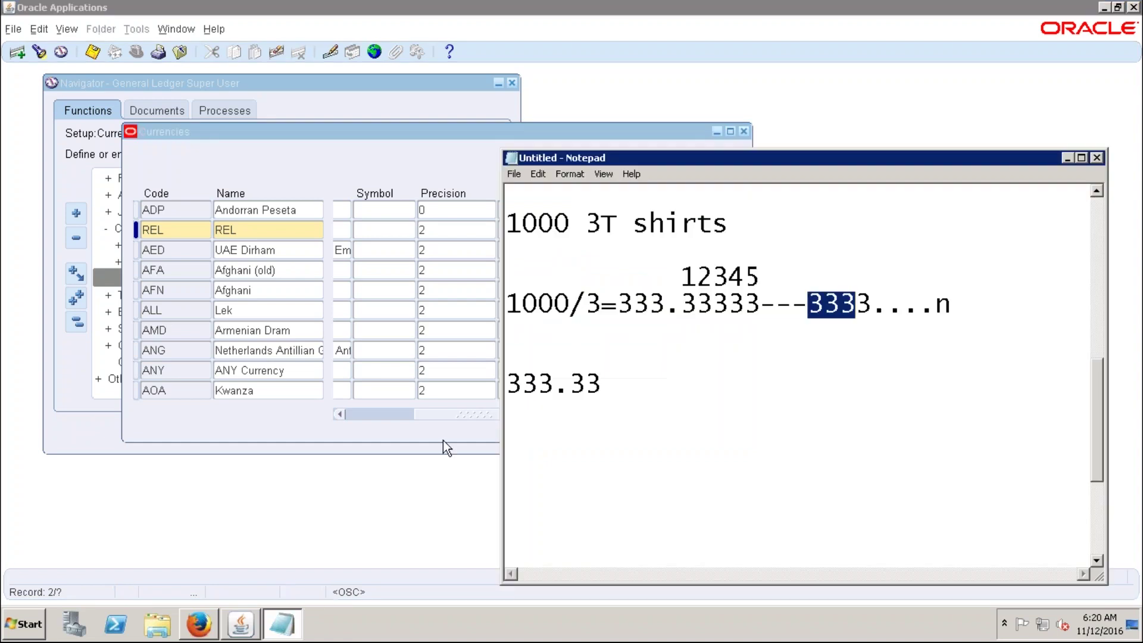
scroll(548, 373, down, 5)
scroll(616, 273, up, 3)
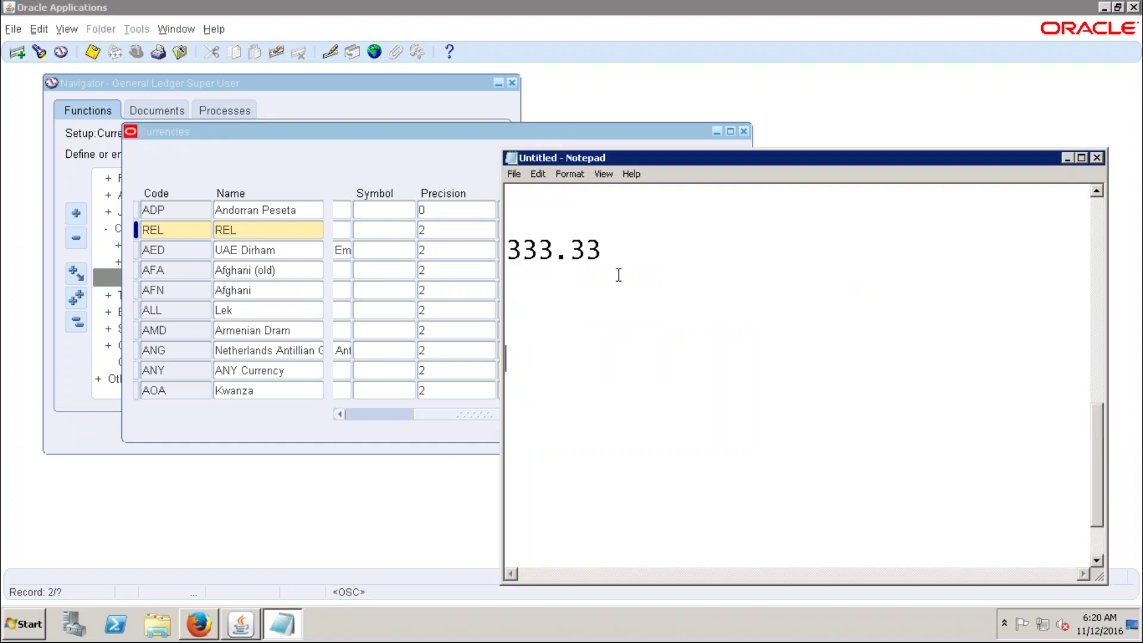
scroll(579, 284, down, 3)
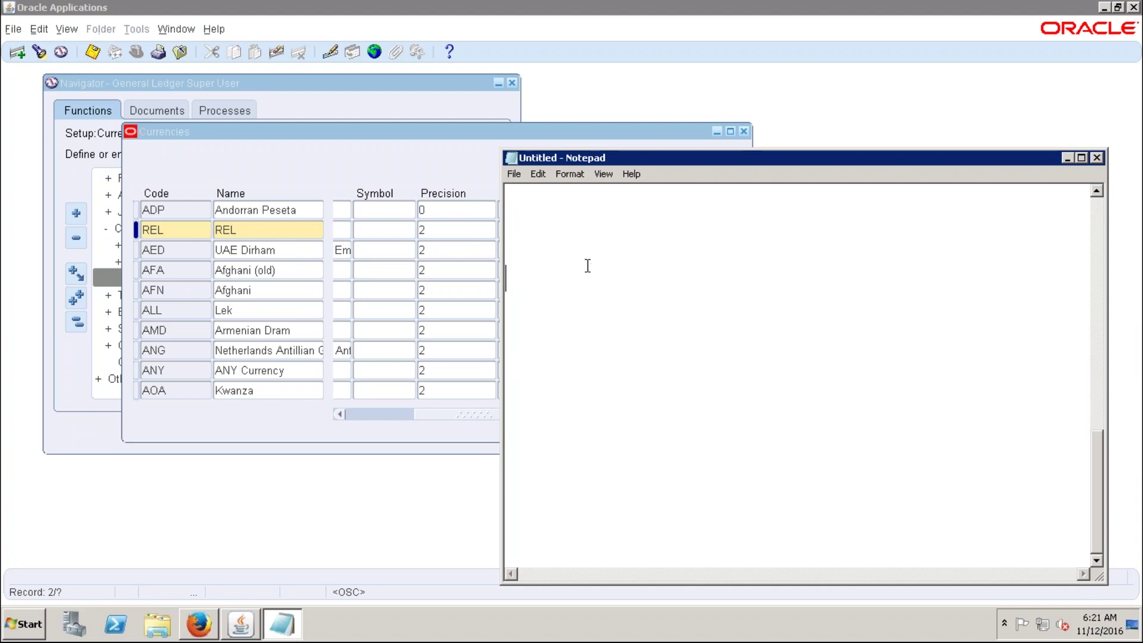
text(10)
text(0)
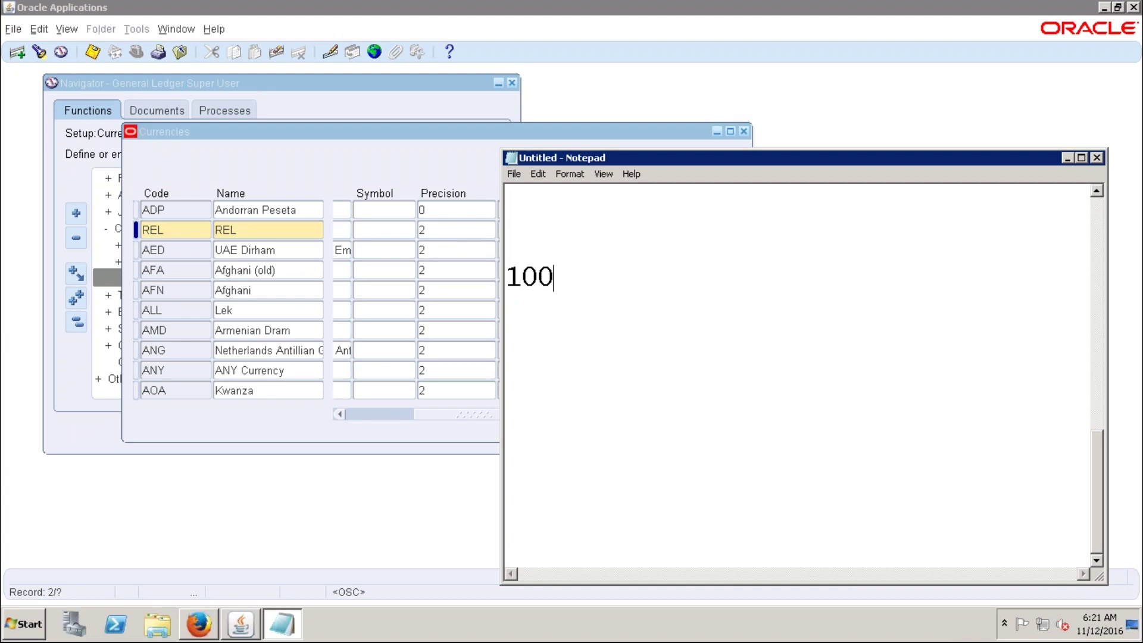
text(0)
key(BackSpace)
key(BackSpace)
key(Return)
key(Return)
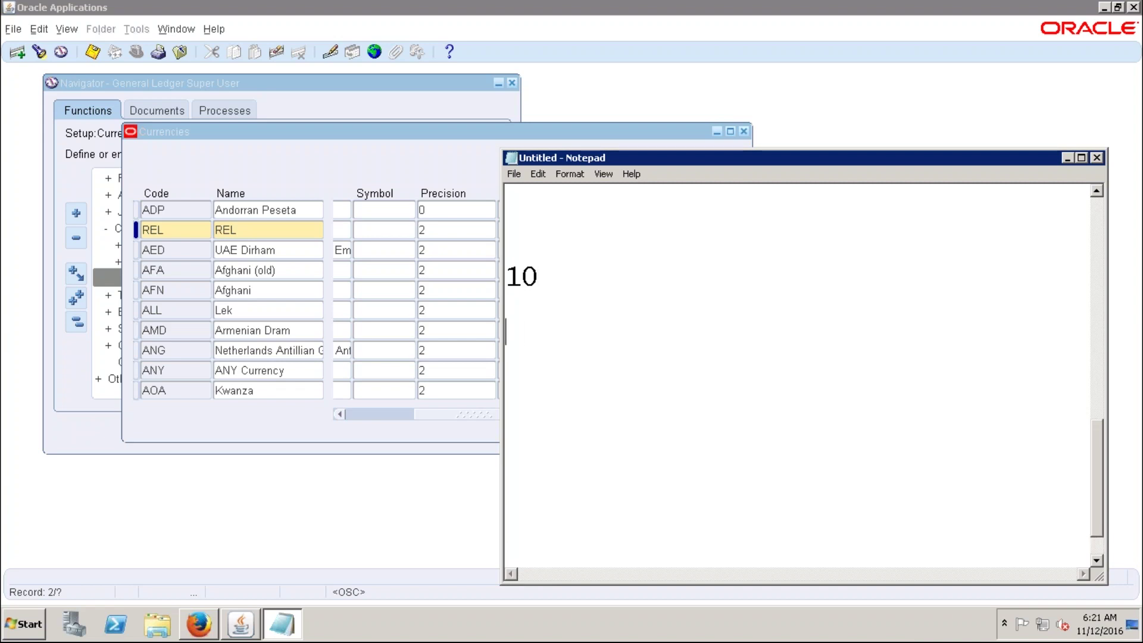
text(20)
key(Return)
key(Return)
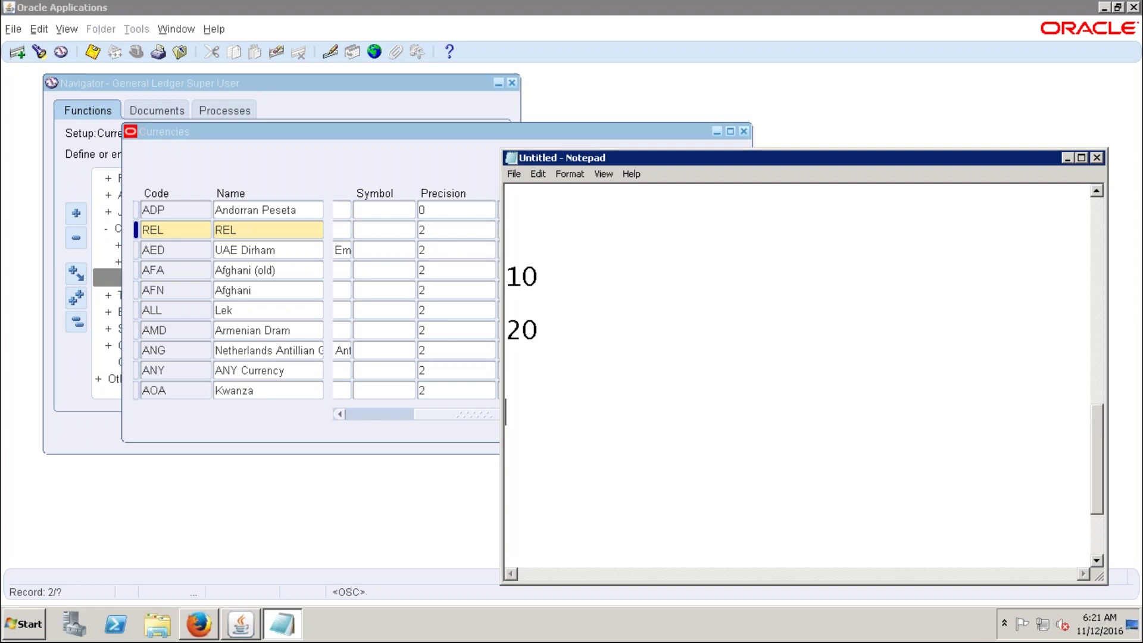
text(50)
Change 10 to 100 and highlight the figure 100.
click(595, 281)
text(0)
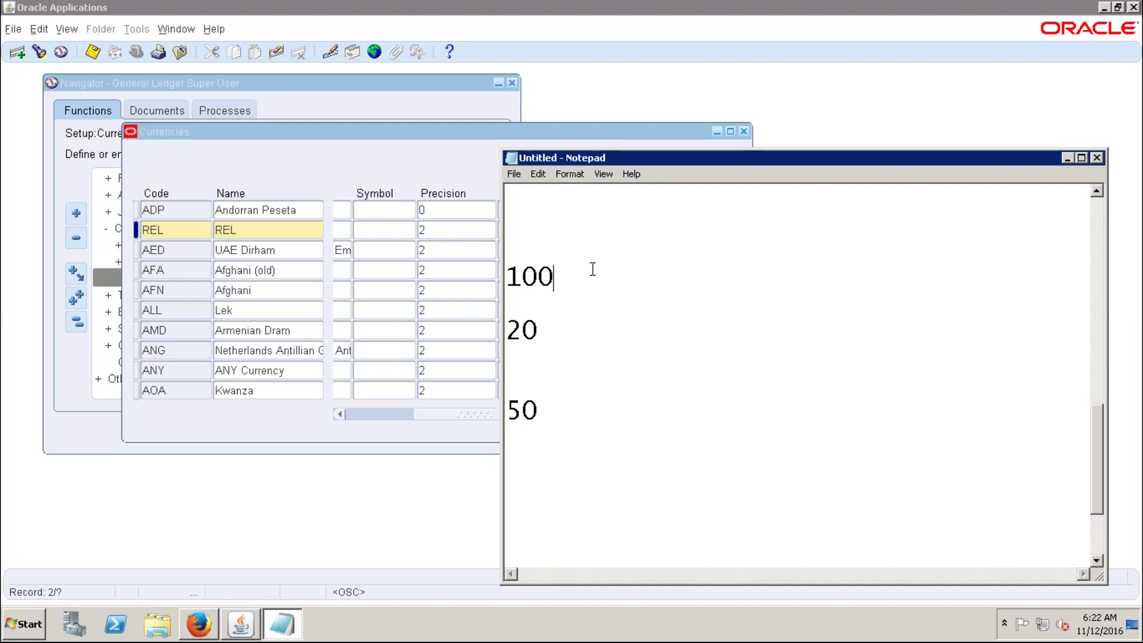
double_click(538, 274)
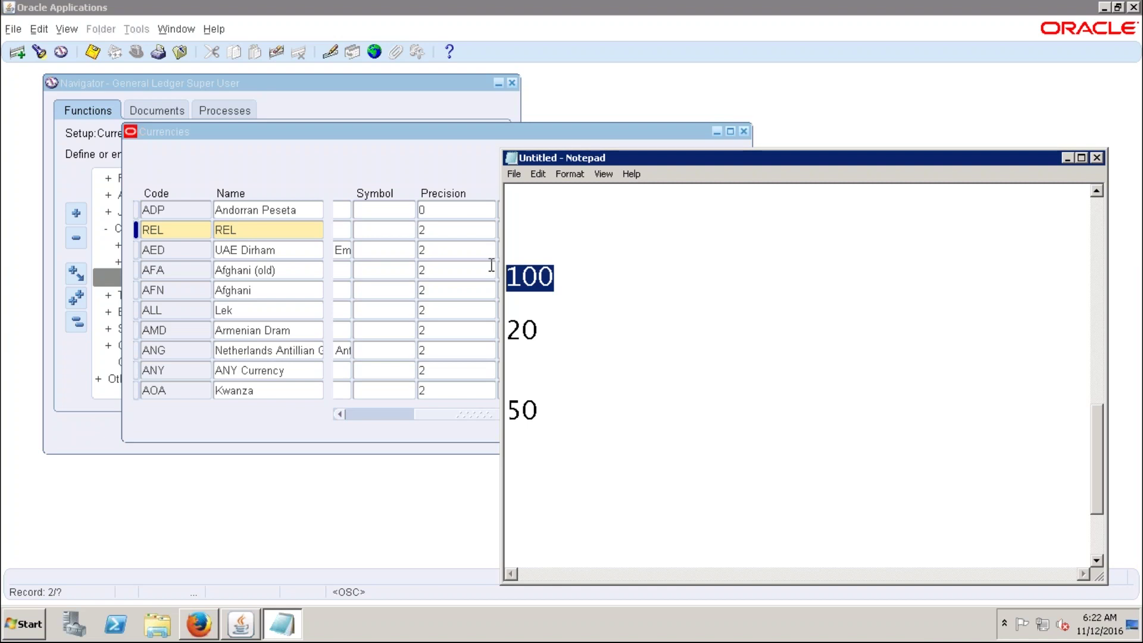
key(alt+Tab)
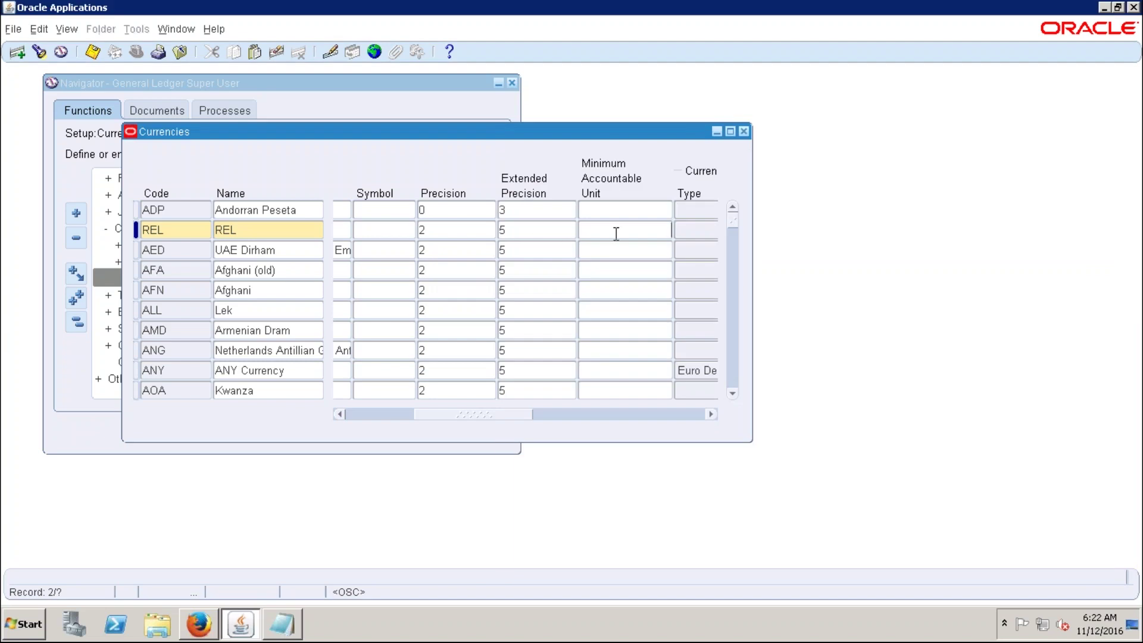
Try 100 in REL's Minimum Accountable Unit, then clear the field.
text(100)
key(BackSpace)
key(BackSpace)
key(BackSpace)
double_click(508, 234)
double_click(307, 233)
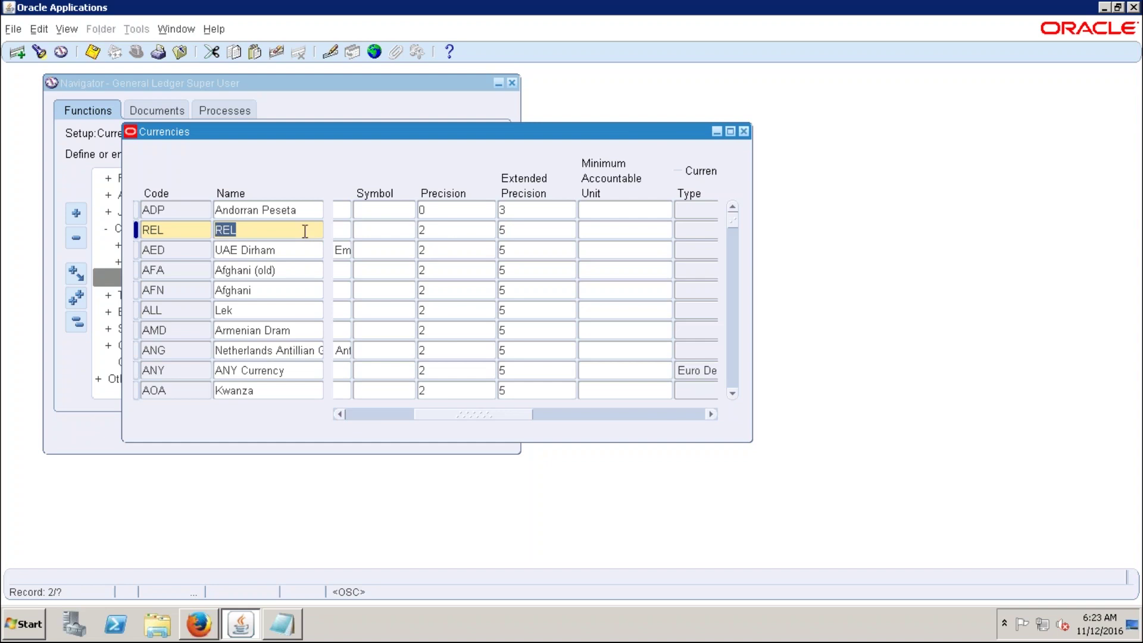
click(516, 231)
click(612, 230)
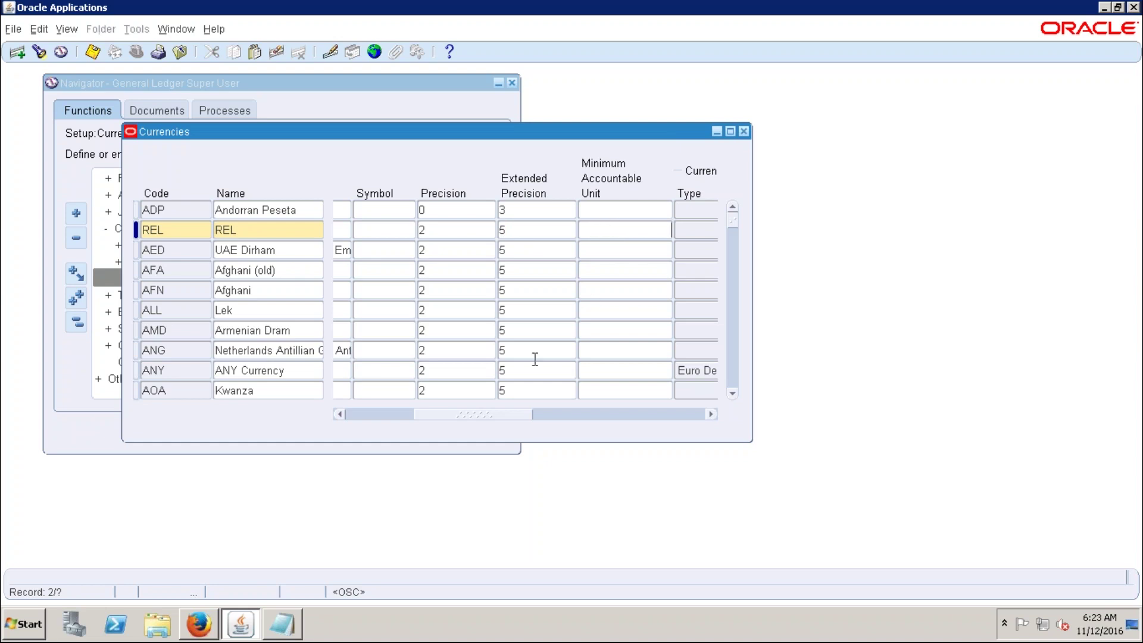
Scroll the Currencies table right to the Currency Derivation and Effective Dates columns.
drag(475, 412, 519, 412)
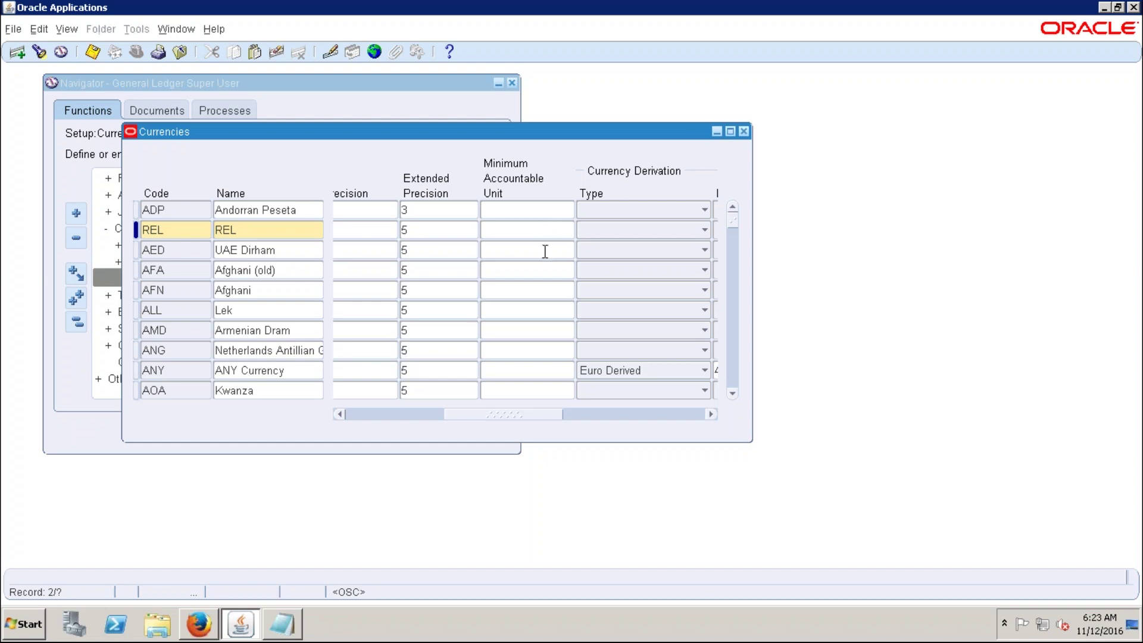
drag(541, 412, 610, 395)
key(Up)
key(Up)
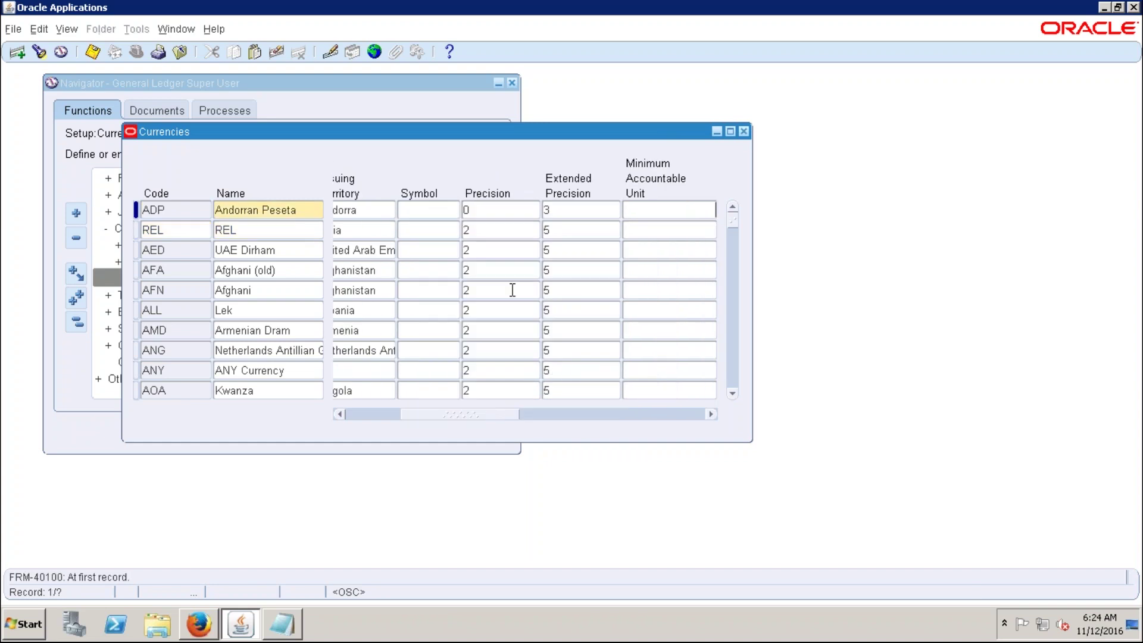
mouse_move(495, 414)
mouse_down()
mouse_move(608, 415)
mouse_move(515, 418)
mouse_up()
click(512, 232)
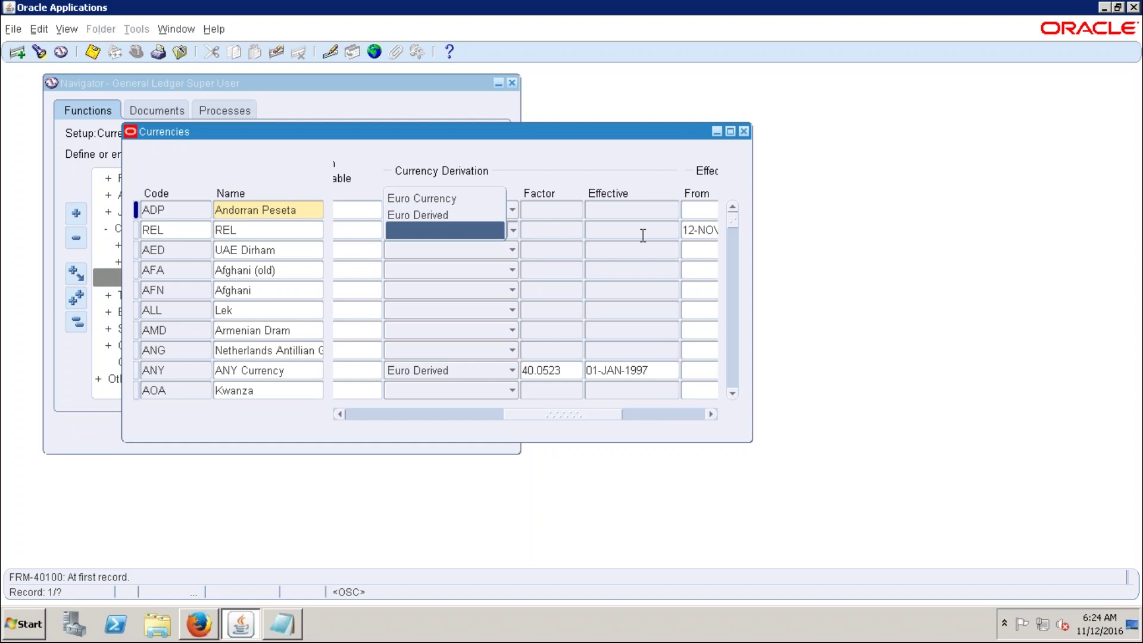
click(689, 232)
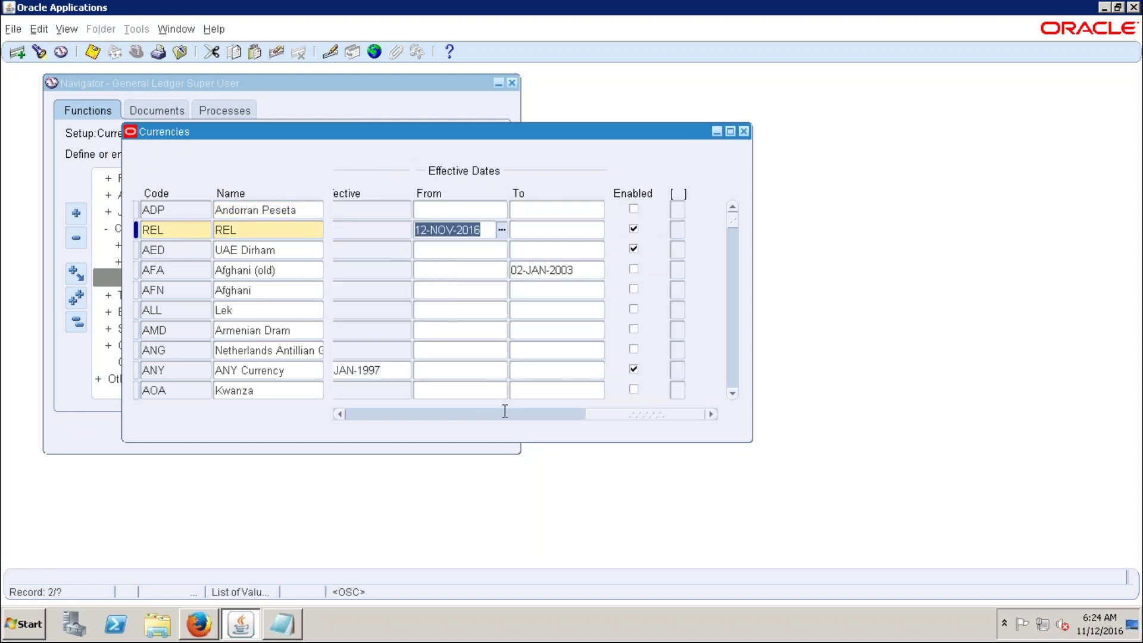
drag(600, 414, 533, 415)
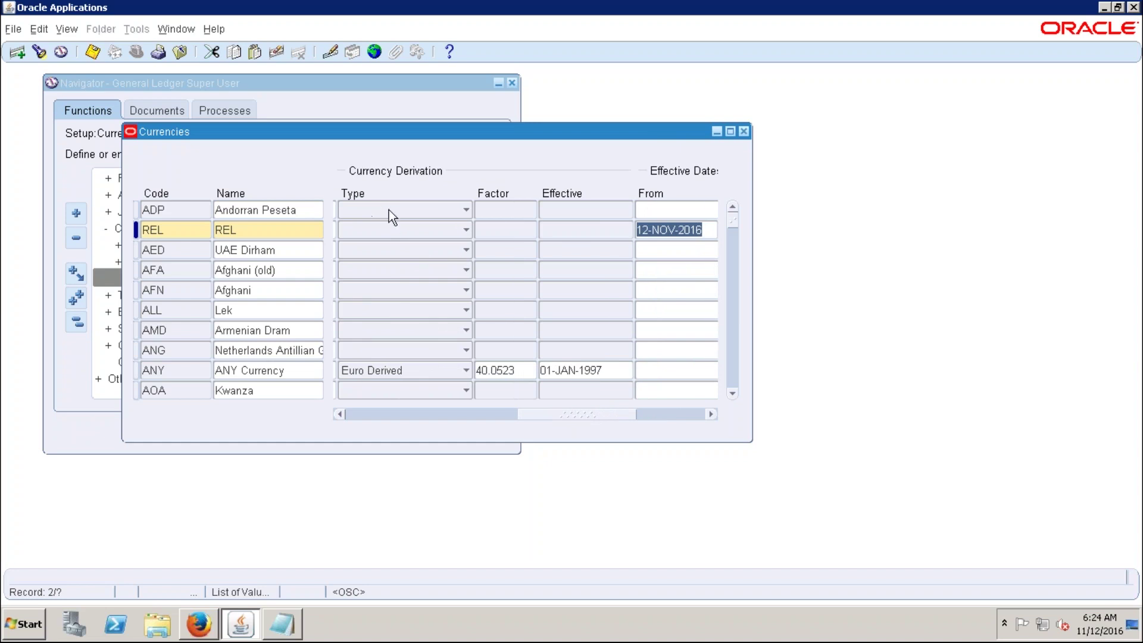
drag(537, 419, 604, 416)
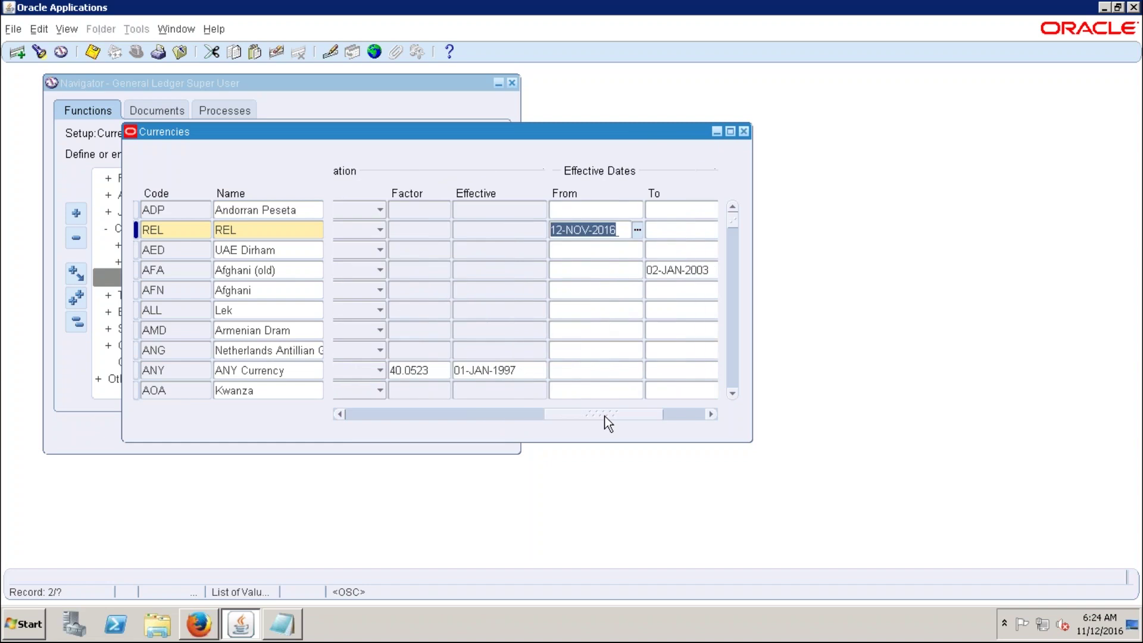
click(616, 228)
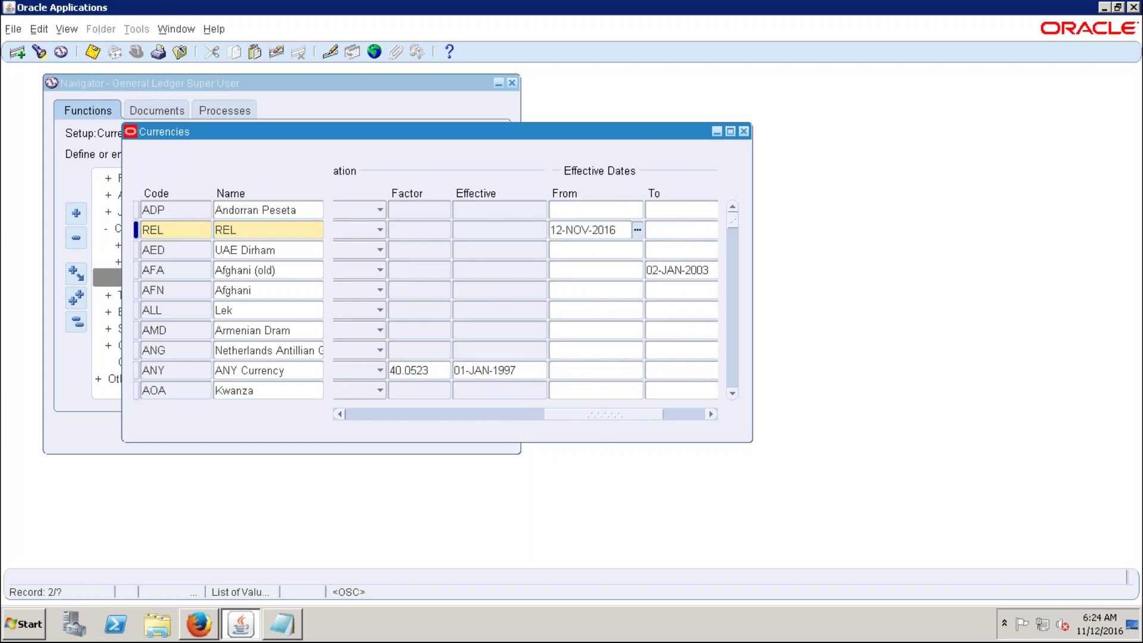
drag(607, 415, 617, 415)
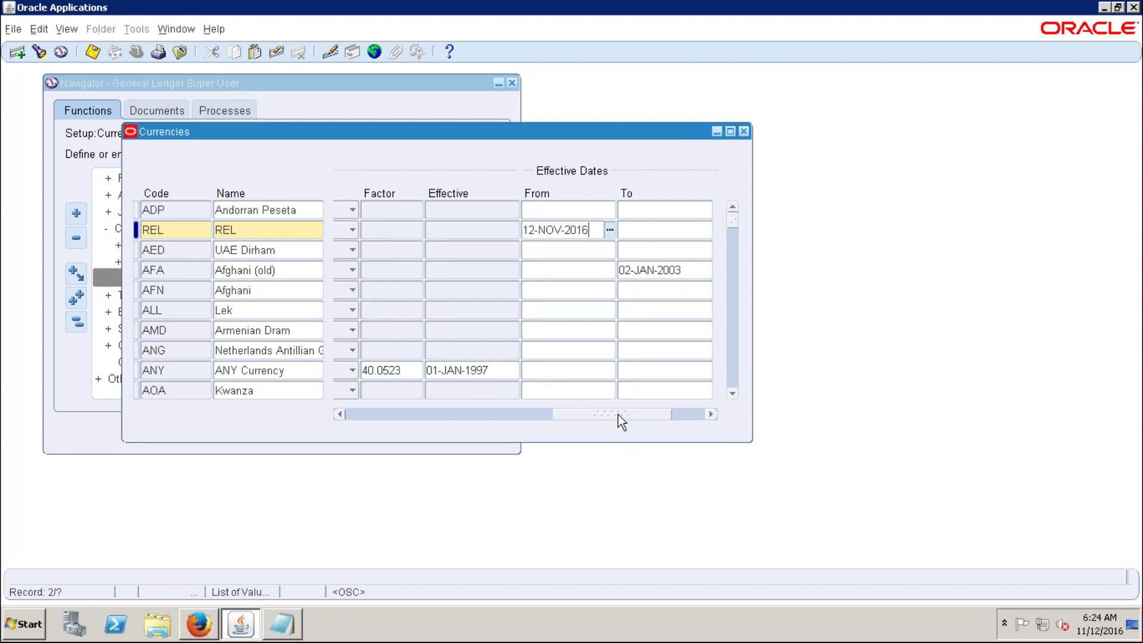
Pick 1 January 2016 in the calendar as REL's From date.
click(601, 229)
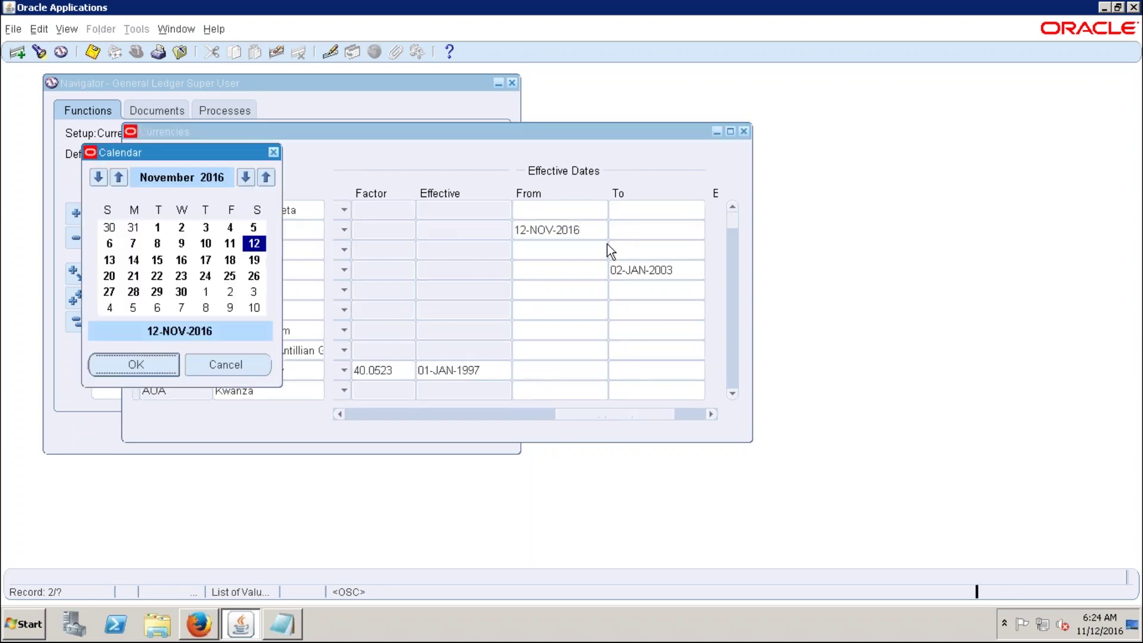
click(118, 177)
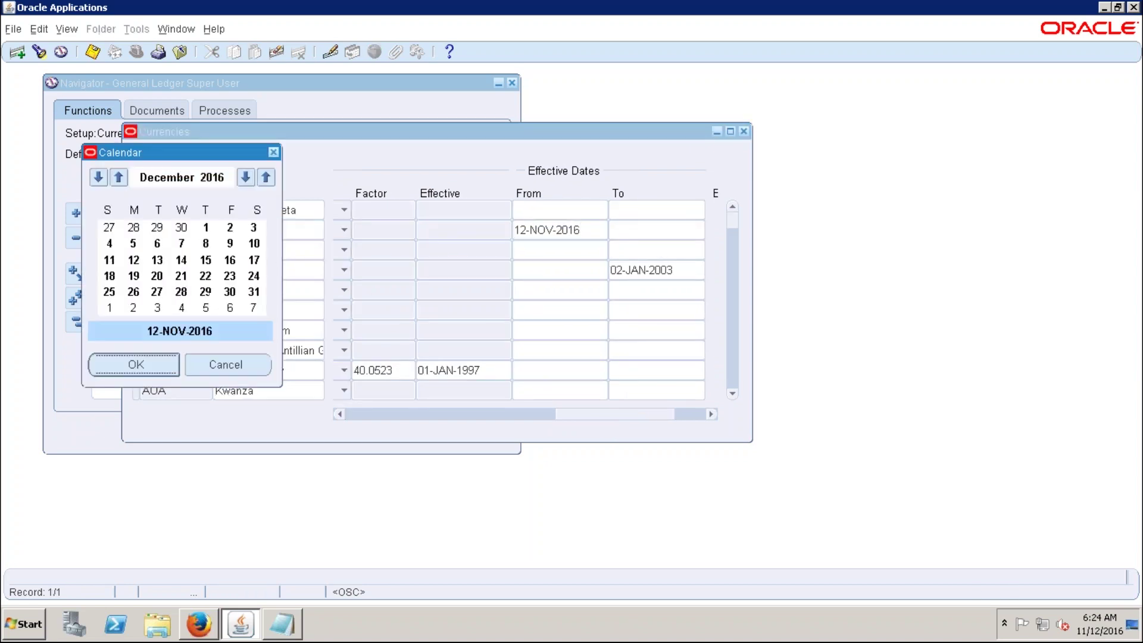
click(119, 177)
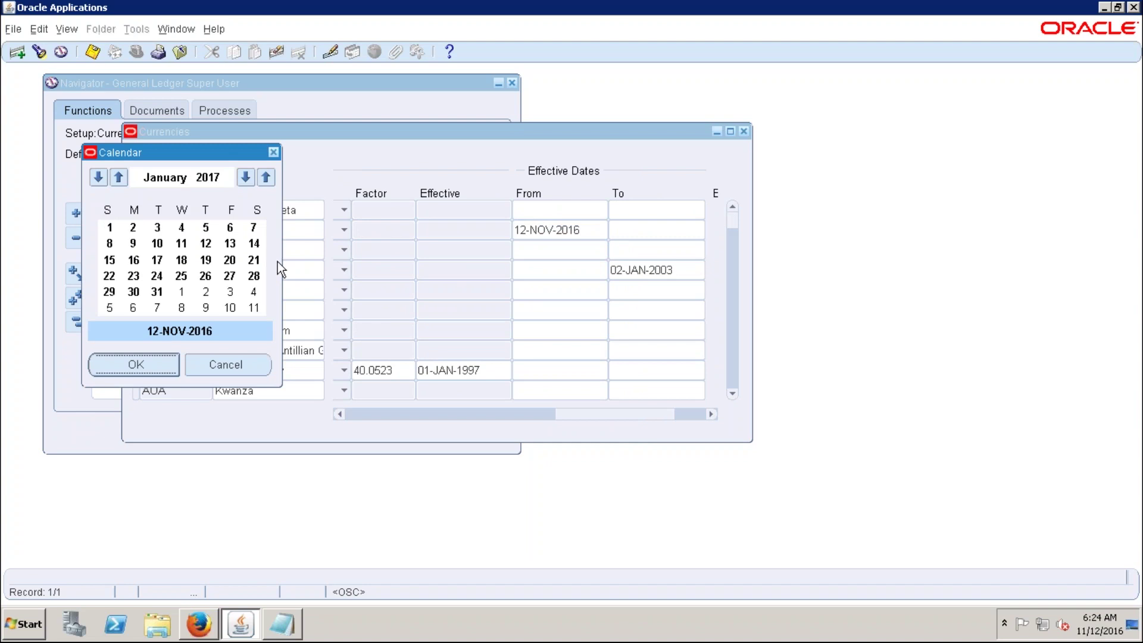
click(245, 176)
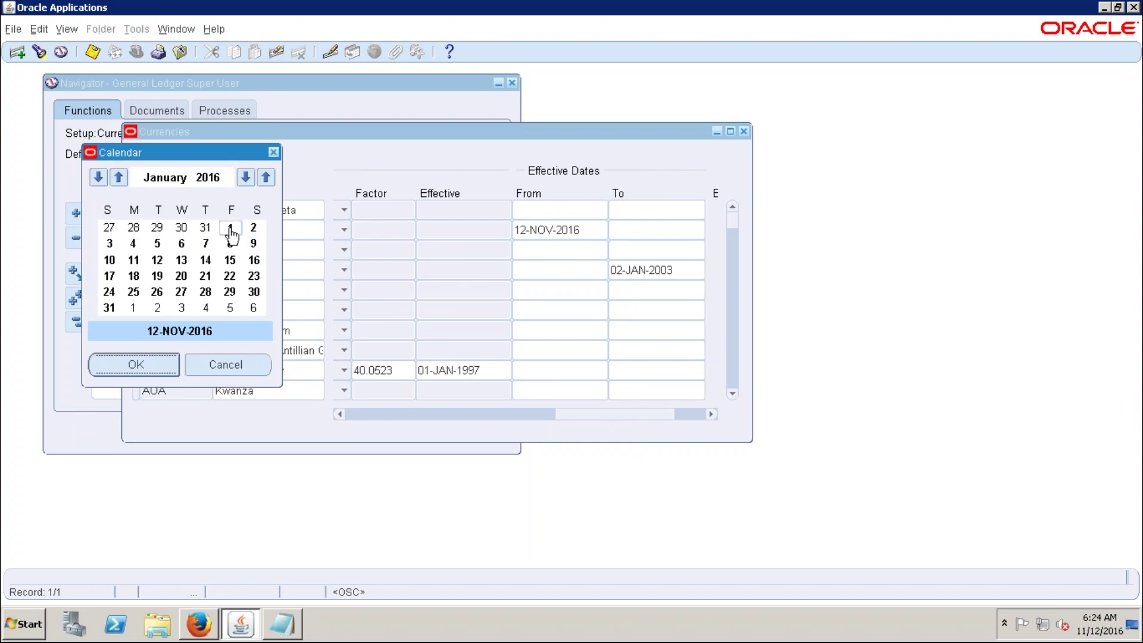
double_click(231, 229)
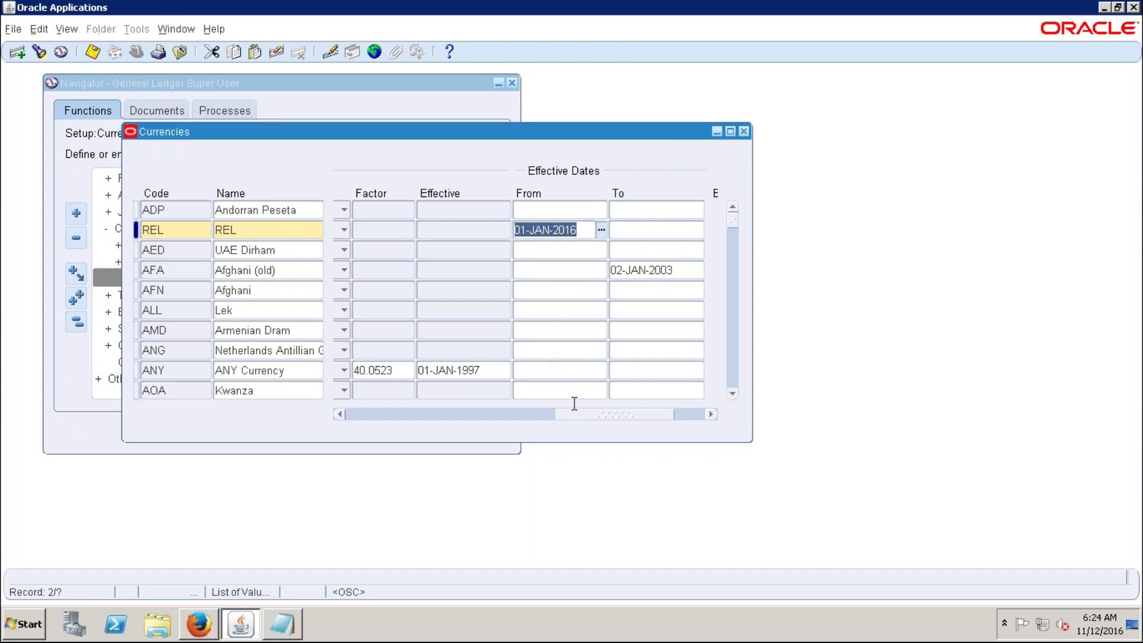
mouse_move(602, 420)
mouse_down()
mouse_move(613, 420)
mouse_move(599, 419)
mouse_up()
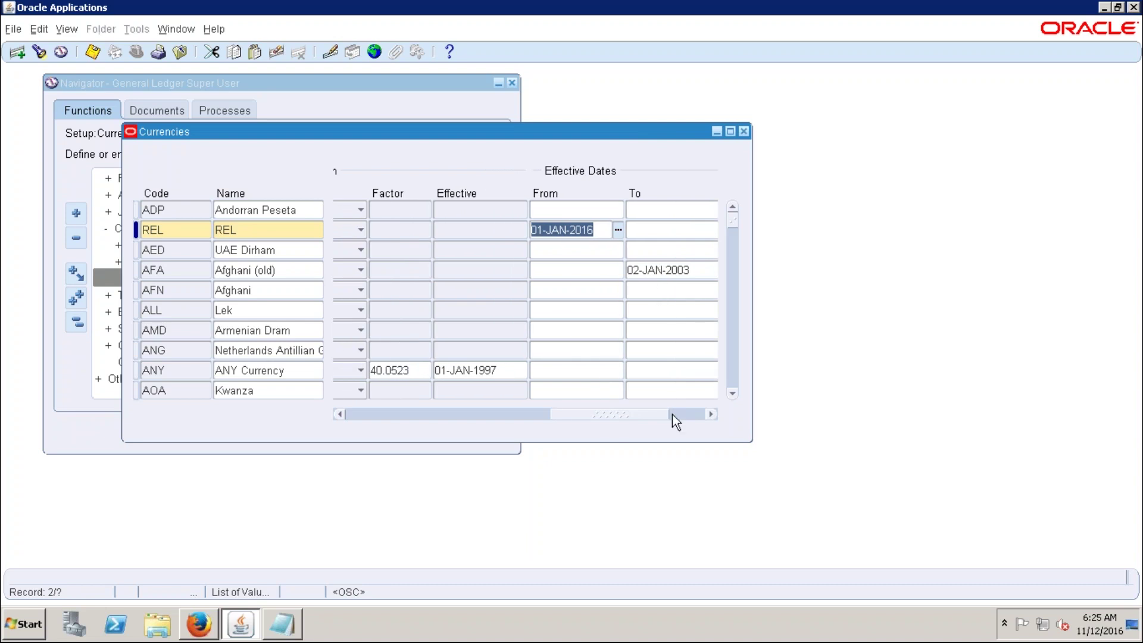
click(711, 414)
click(711, 413)
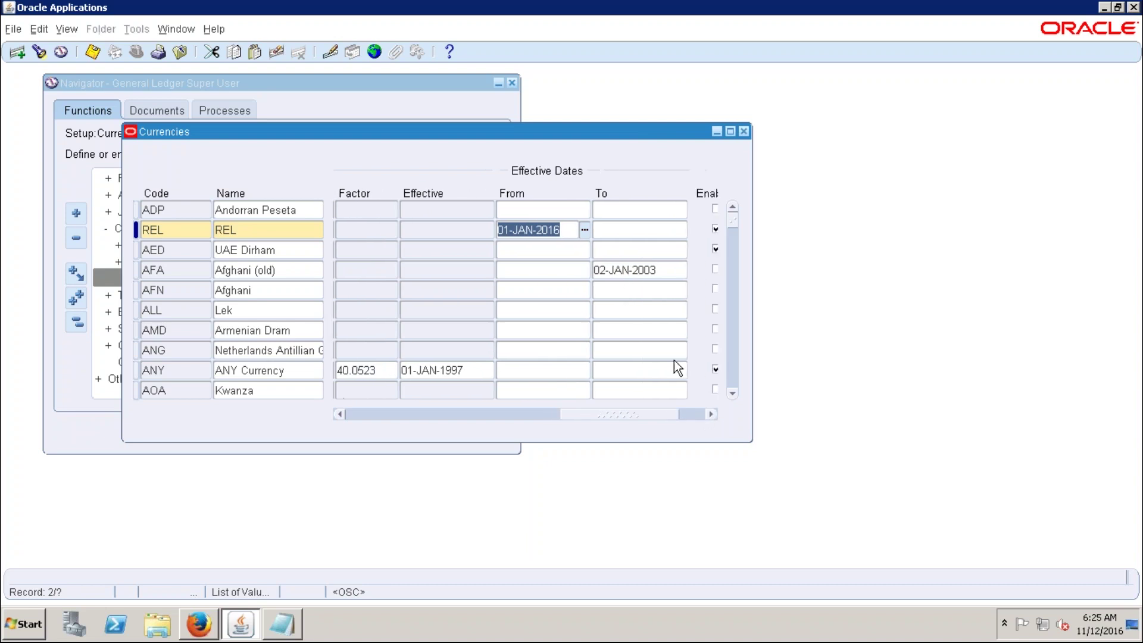
click(571, 231)
key(Tab)
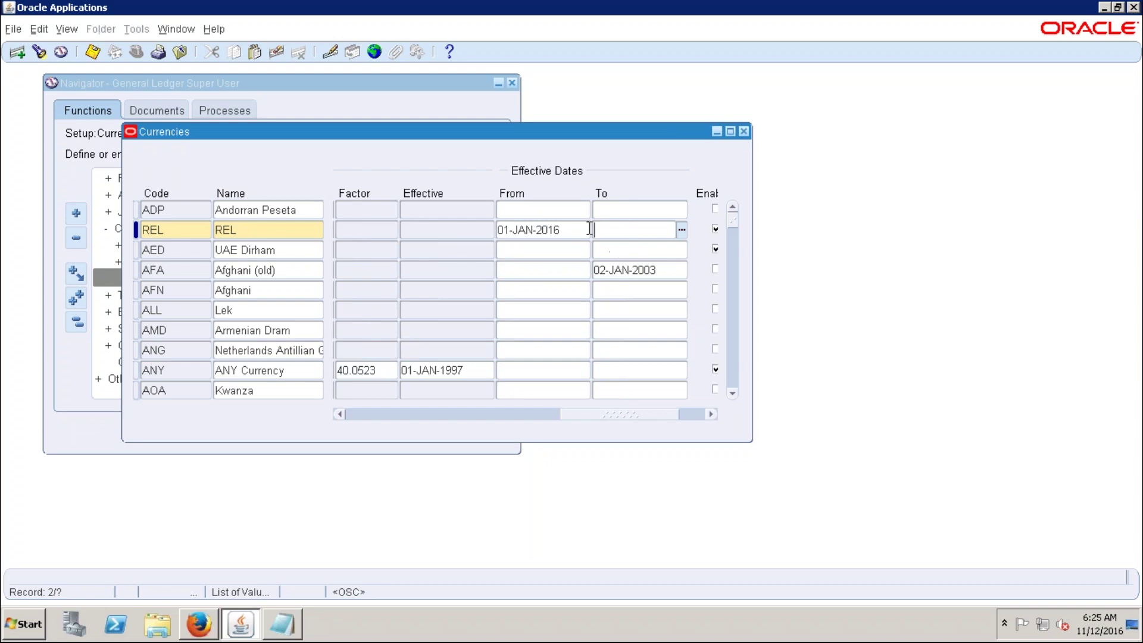
click(634, 269)
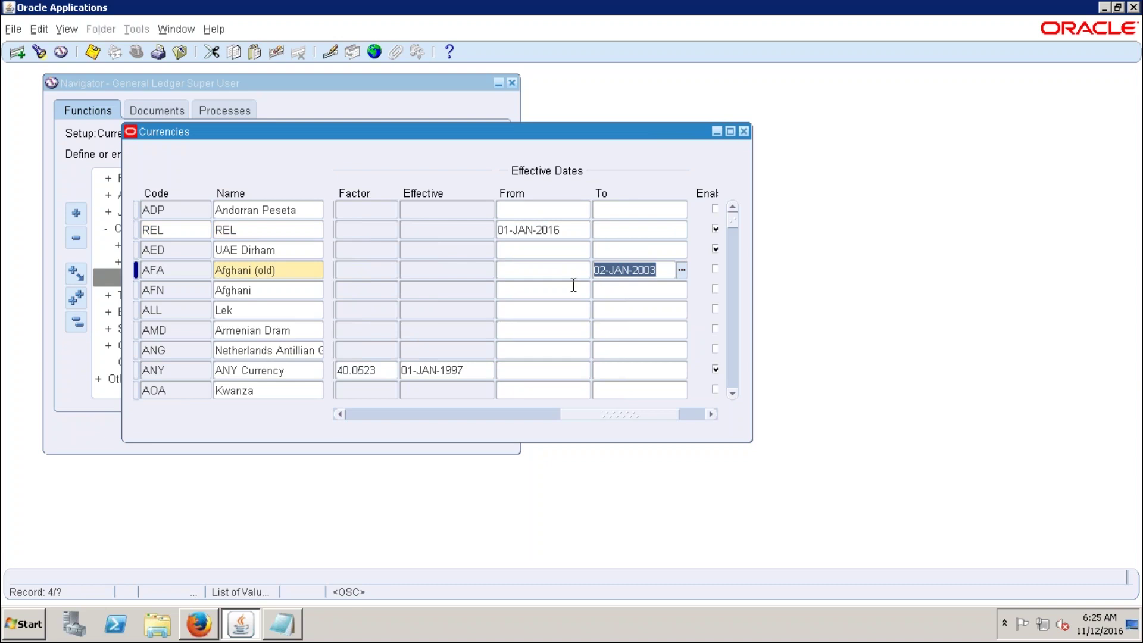
click(156, 271)
click(180, 290)
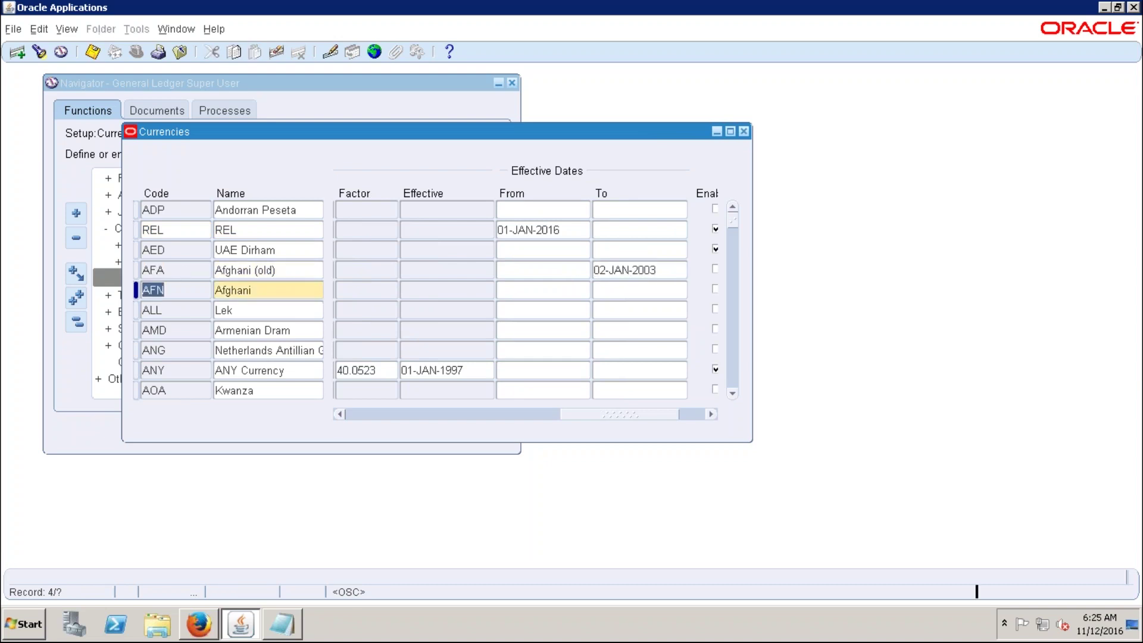
click(179, 270)
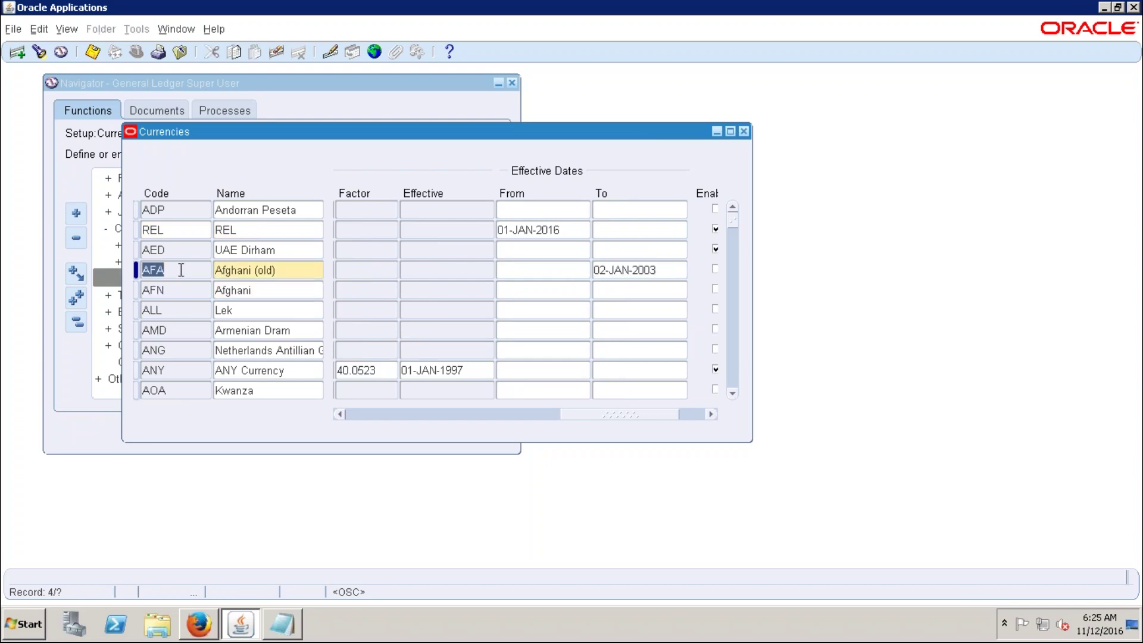
click(179, 290)
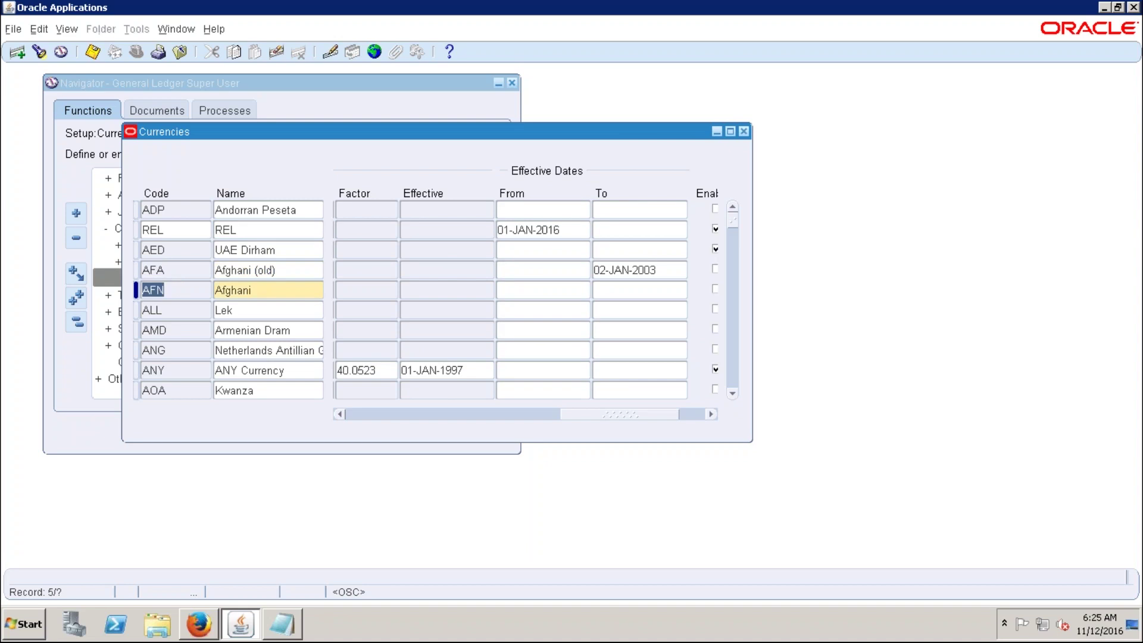
click(178, 271)
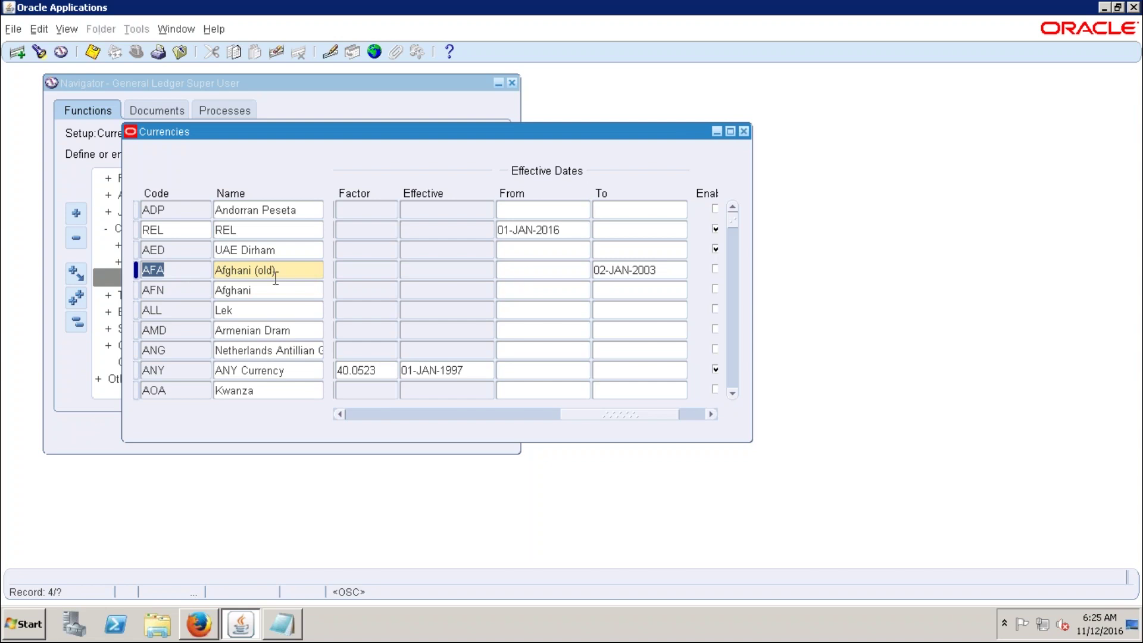
click(239, 272)
click(180, 270)
click(669, 272)
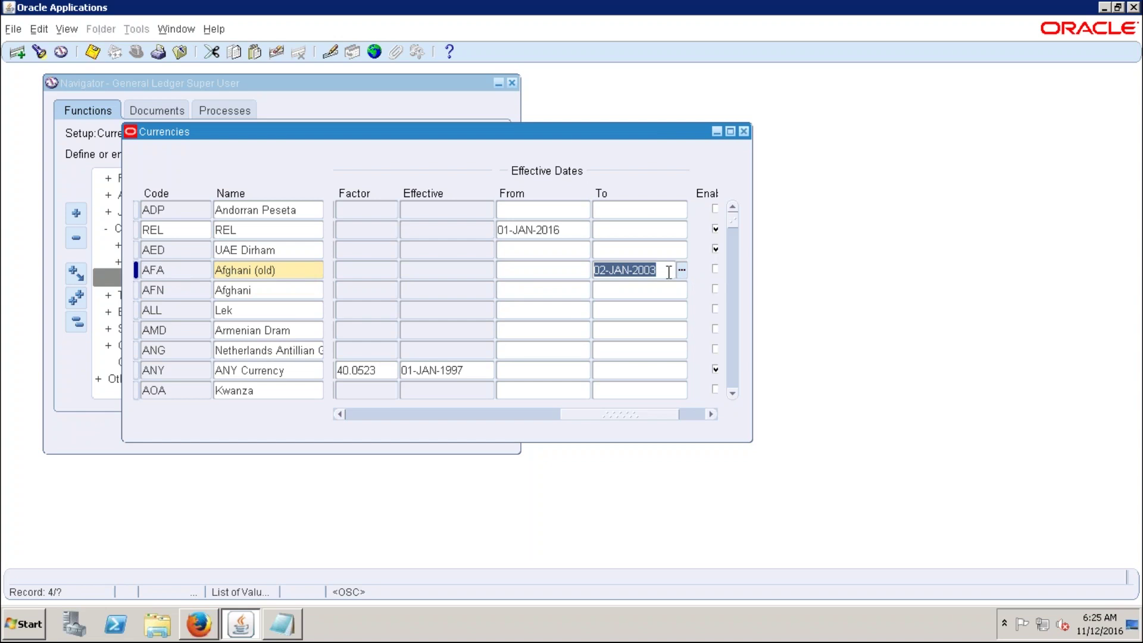
click(177, 290)
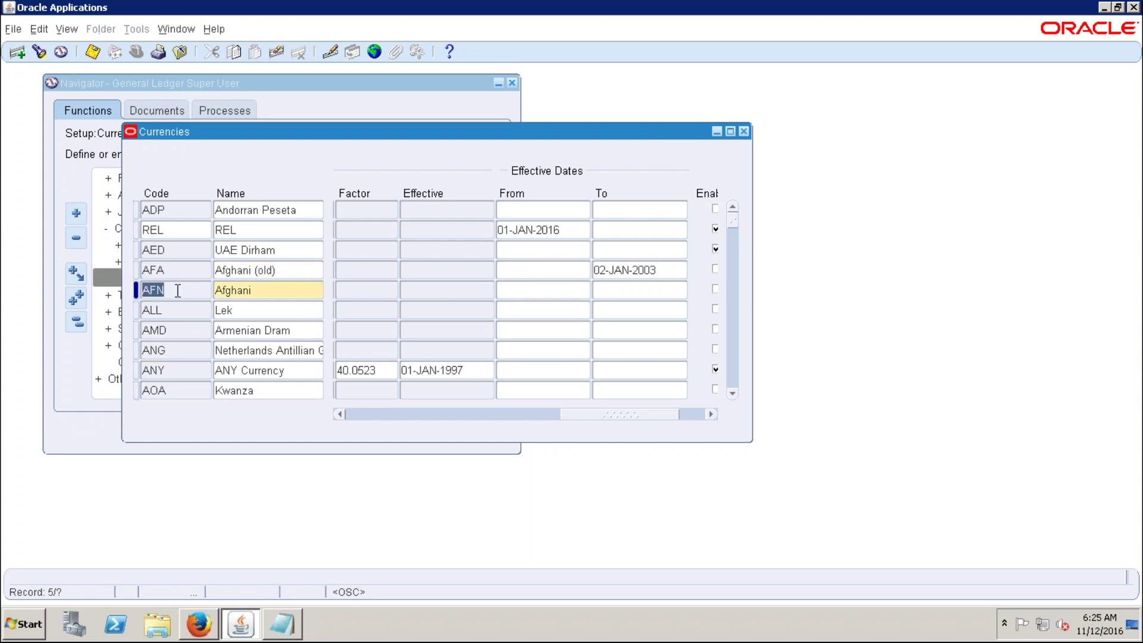
key(Tab)
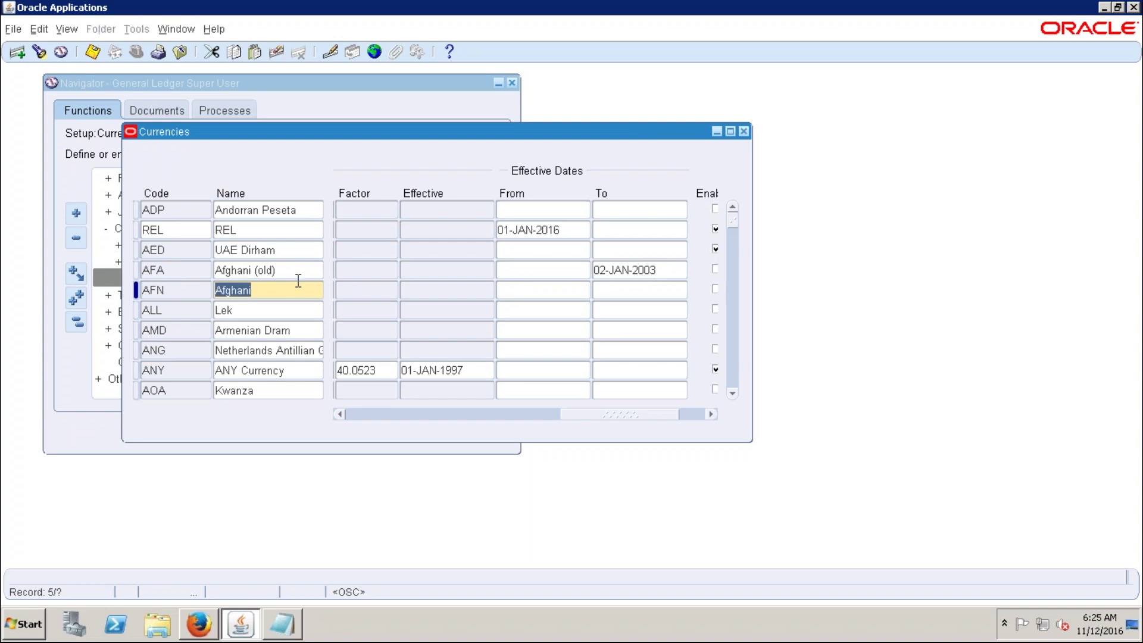
key(Up)
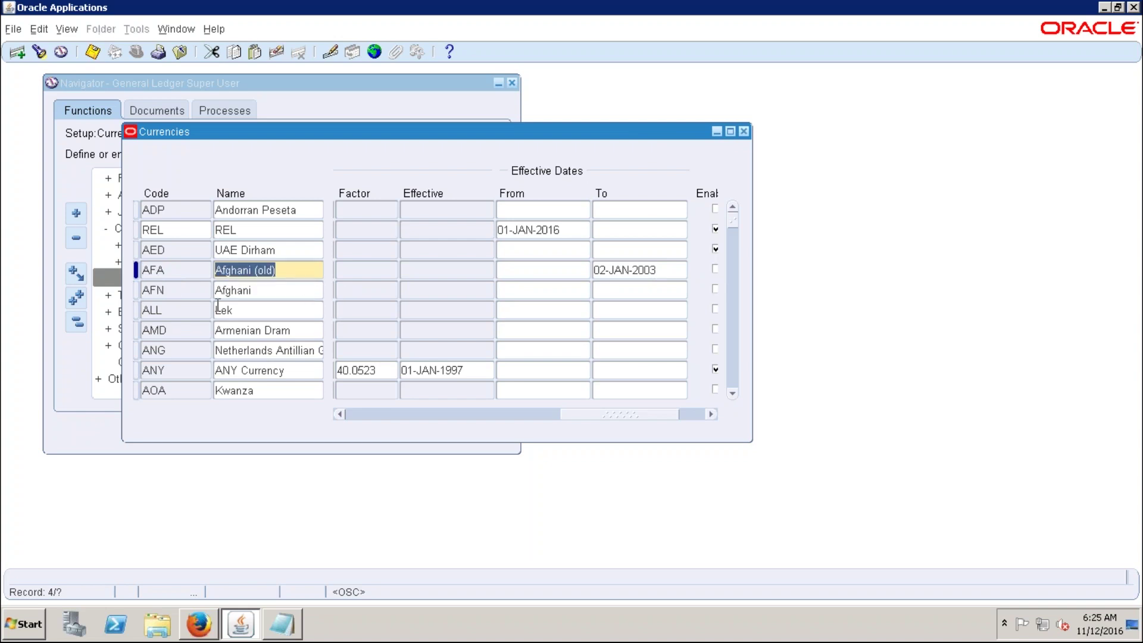
click(193, 274)
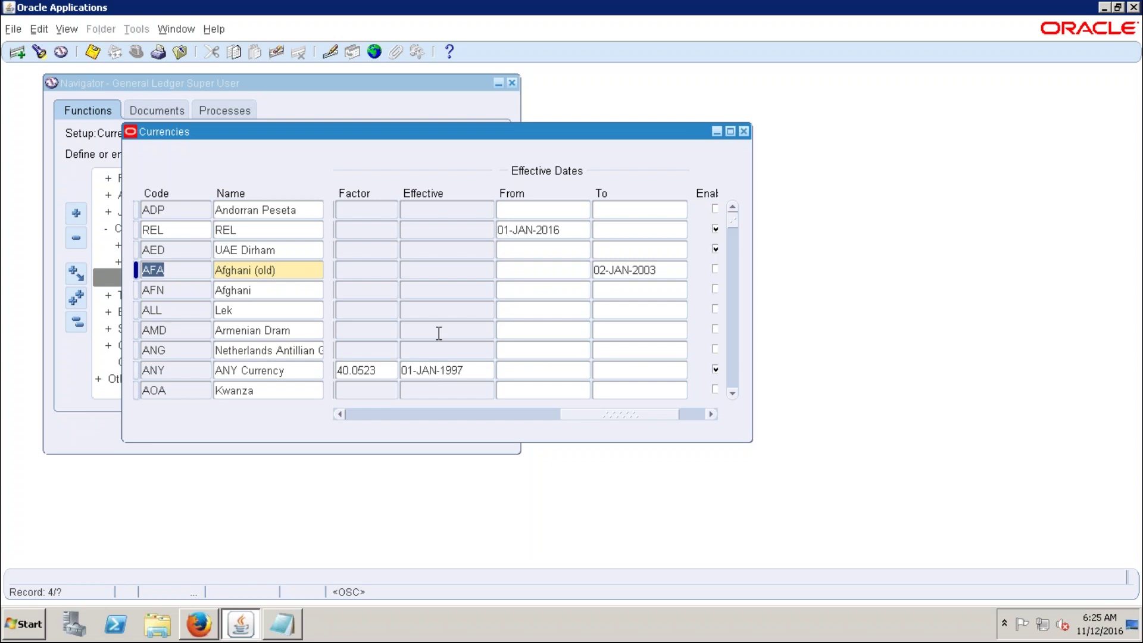
click(192, 252)
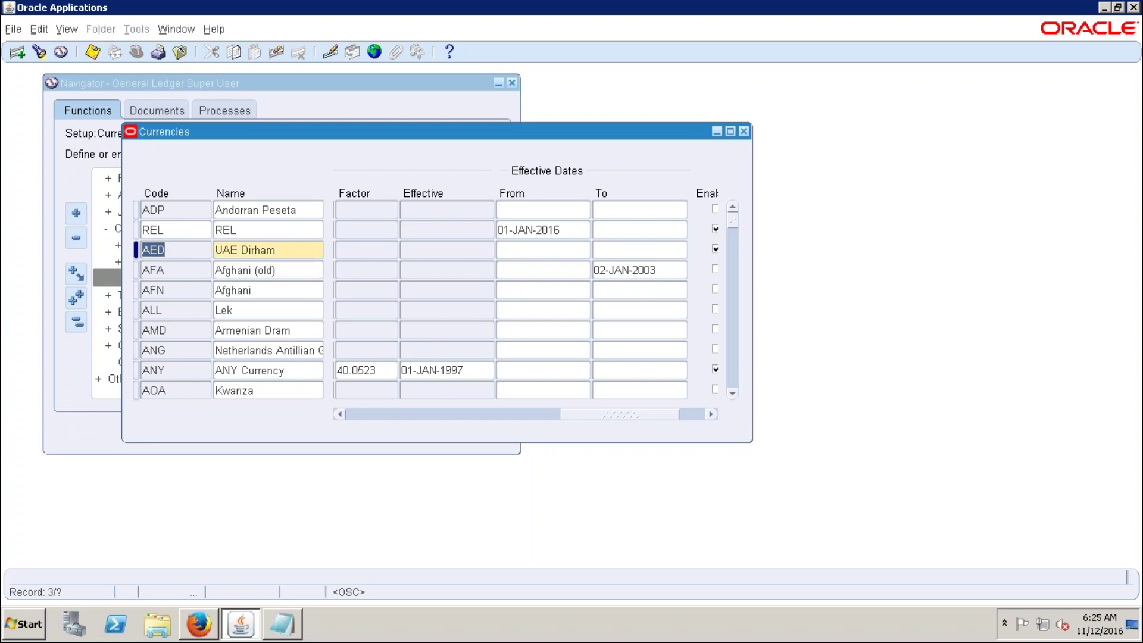
click(186, 247)
click(260, 250)
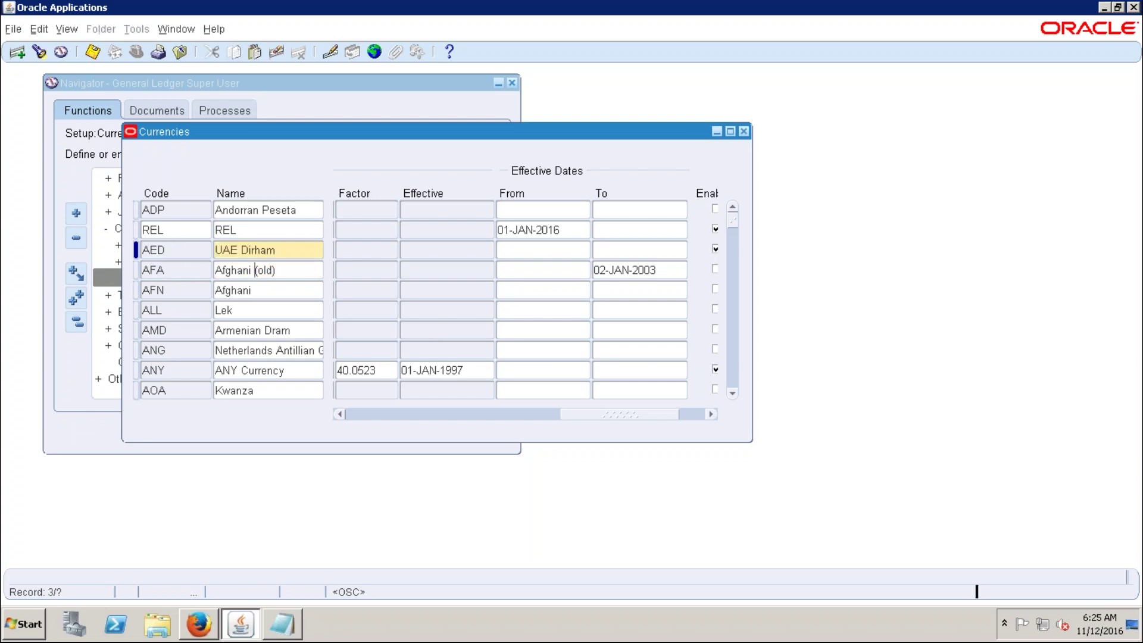
click(235, 269)
click(198, 290)
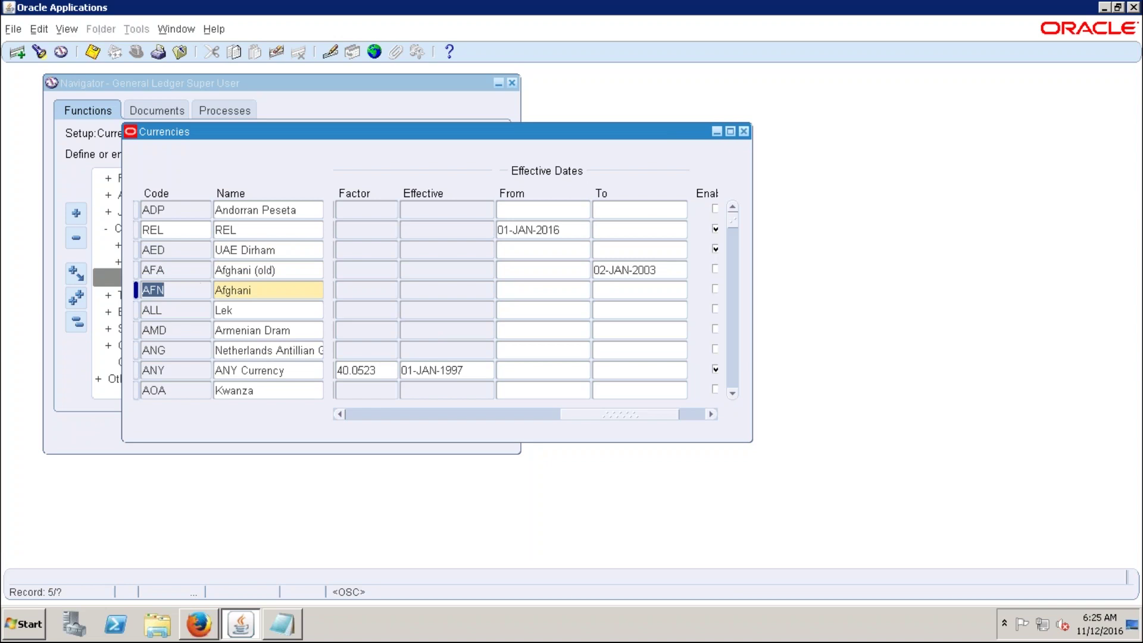
click(632, 230)
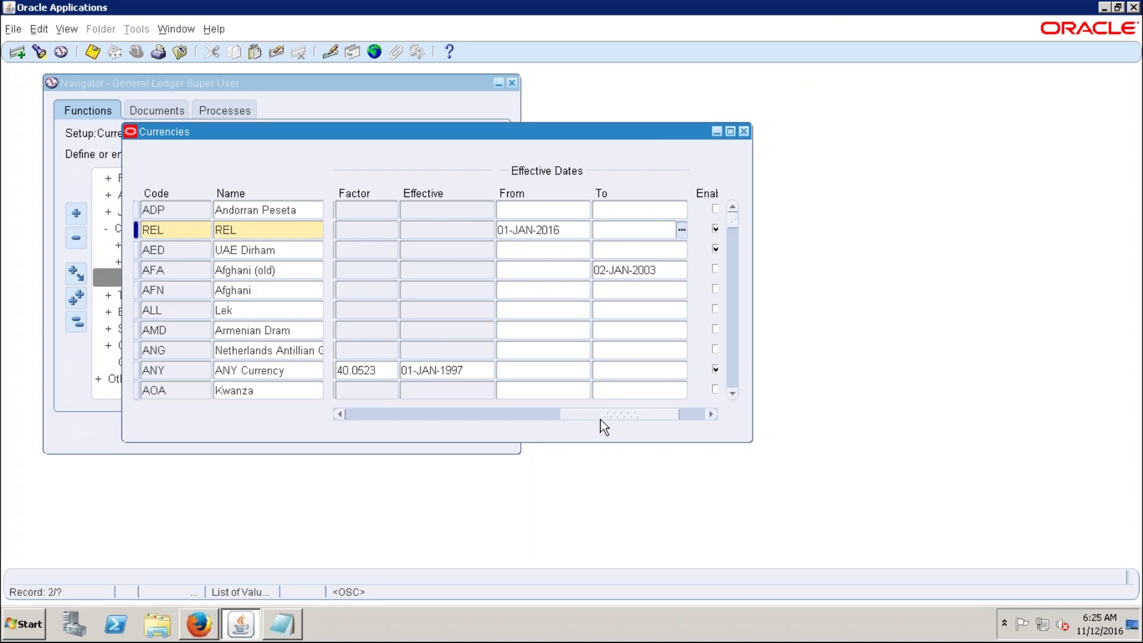
Toggle REL's Enabled checkbox off and back on, then save the currency record.
drag(602, 419, 647, 420)
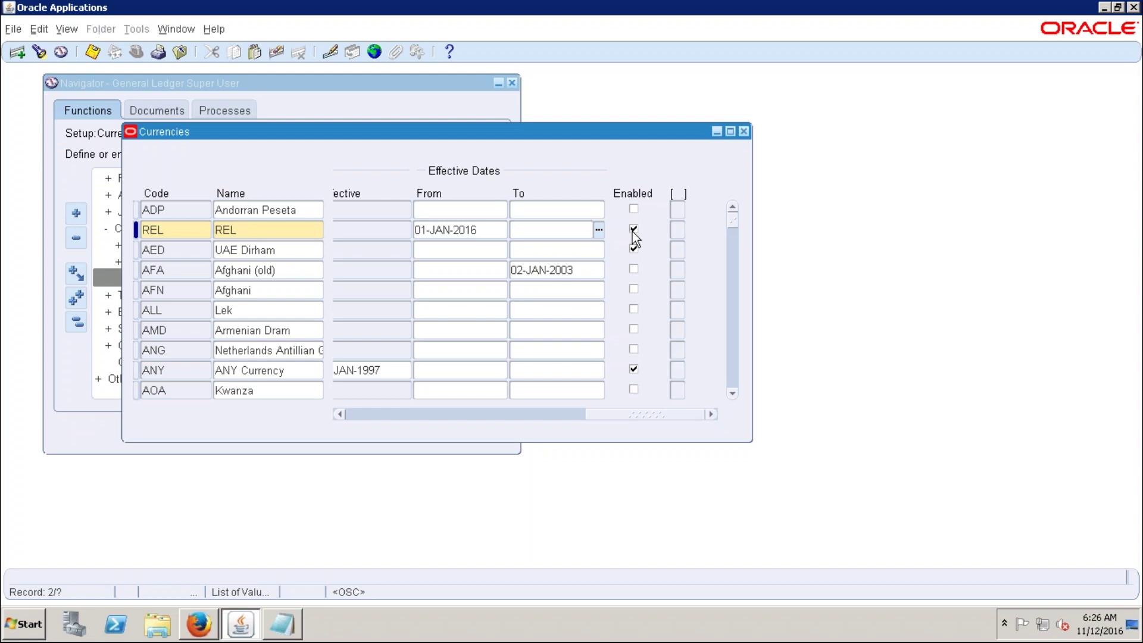
click(633, 231)
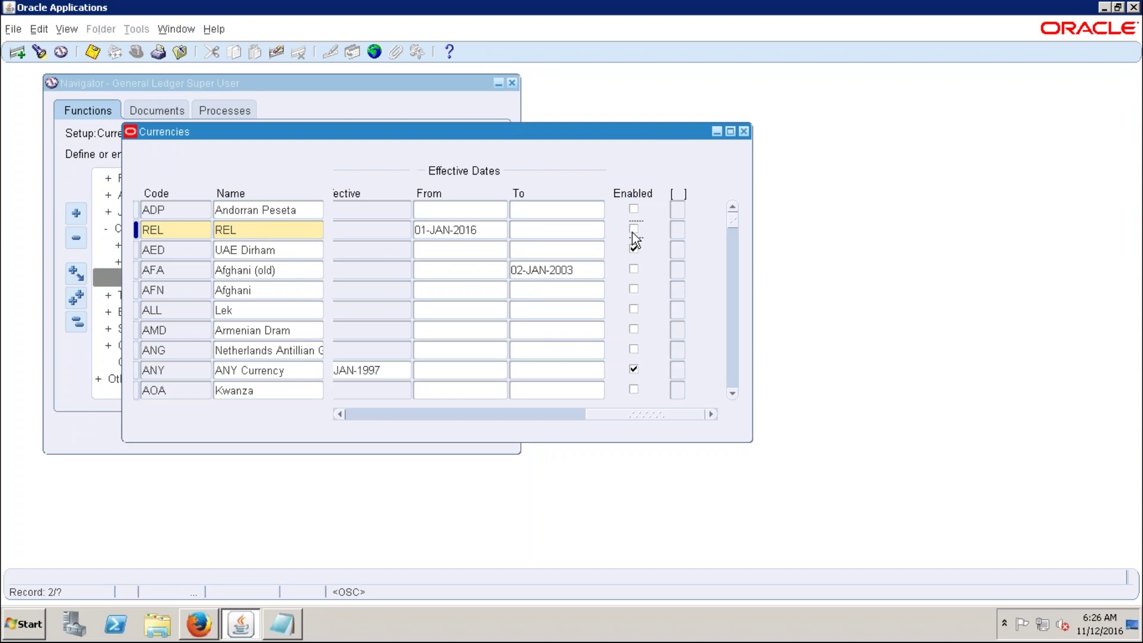
click(634, 231)
click(94, 52)
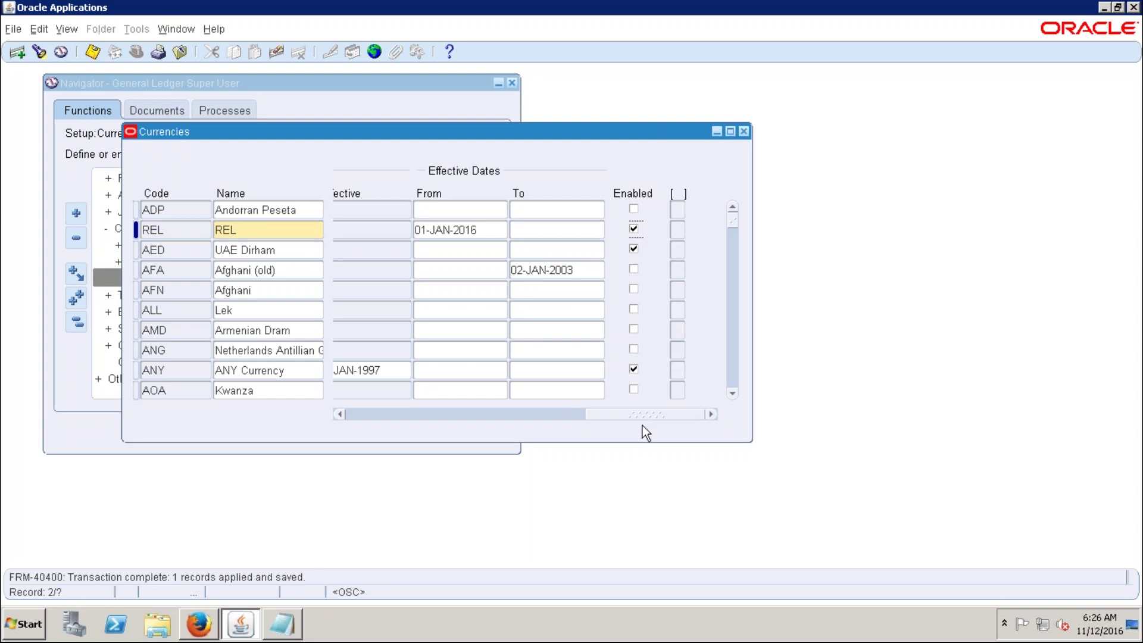
Review the saved REL row's currency code and name in the Currencies form.
drag(638, 416, 419, 409)
double_click(153, 230)
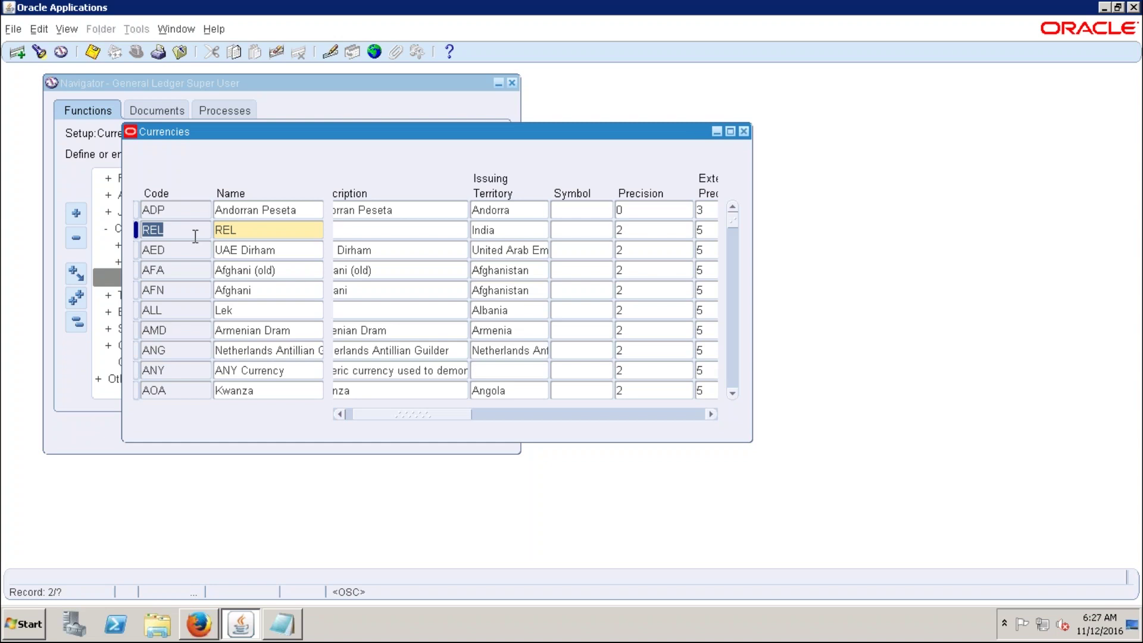
click(193, 232)
key(Tab)
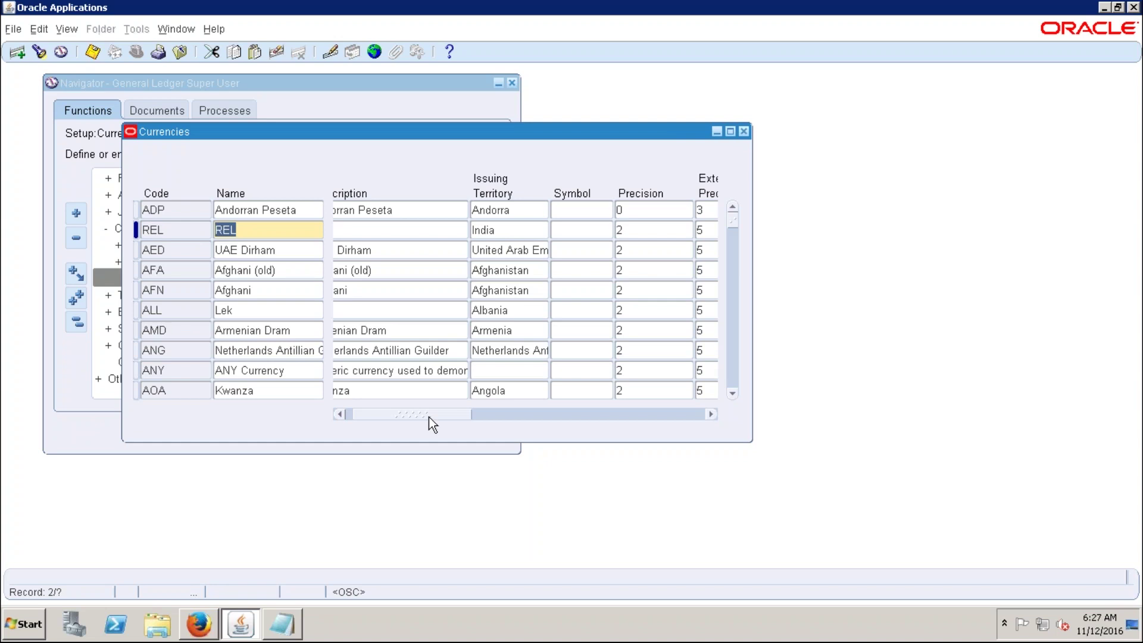
Recheck REL's Precision, close the Currencies form, and minimize the remote session to the slides.
drag(429, 417, 548, 423)
drag(577, 428, 405, 414)
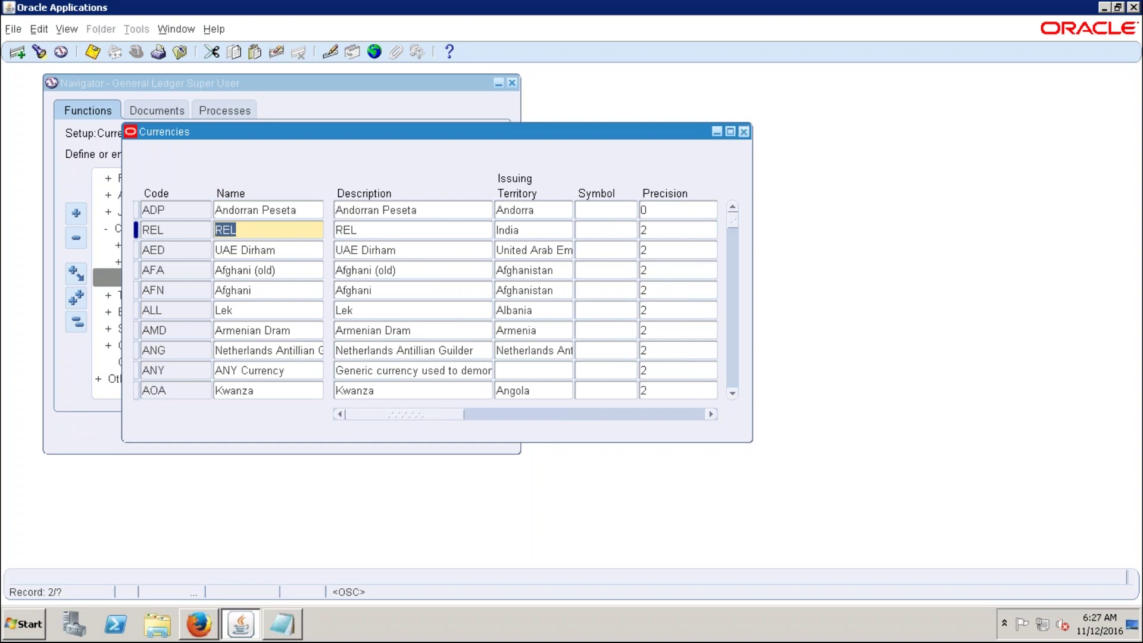
click(744, 132)
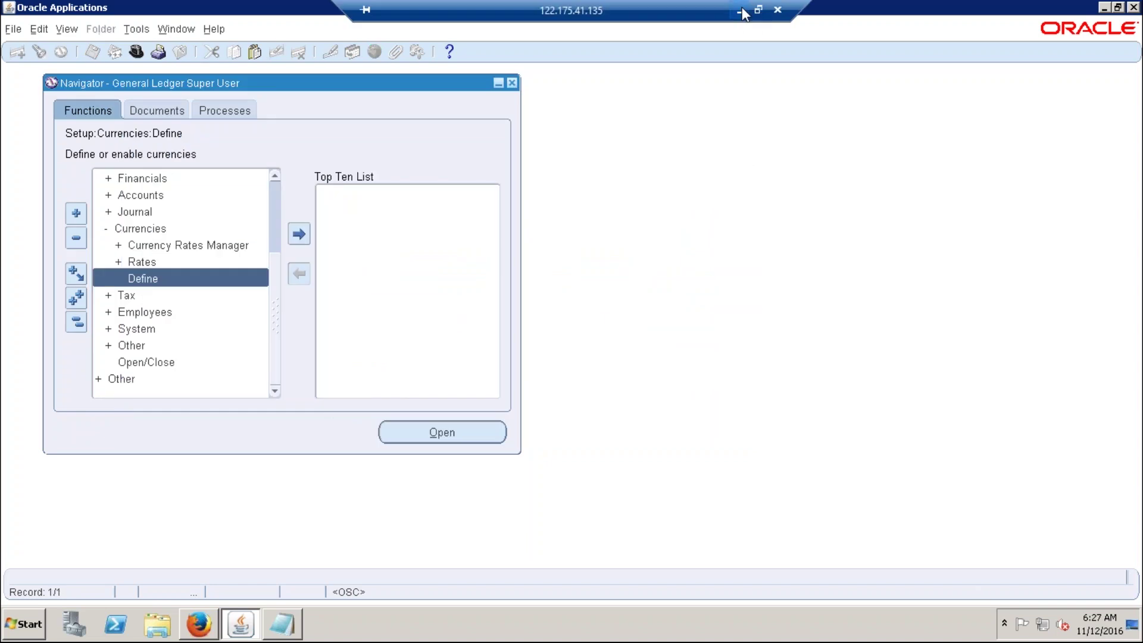
click(741, 8)
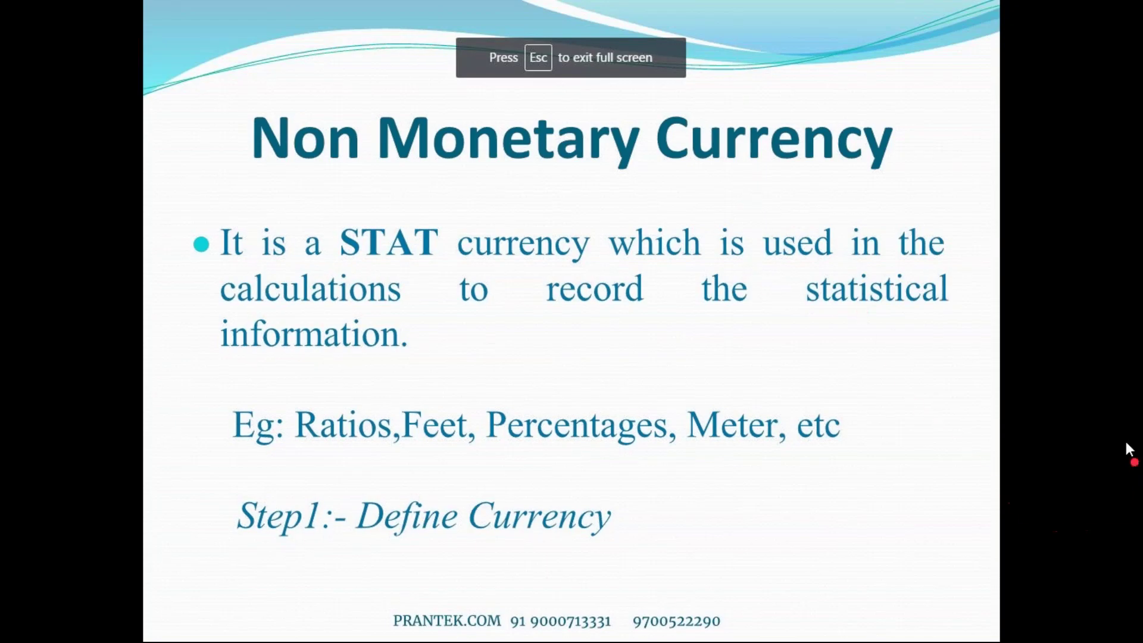